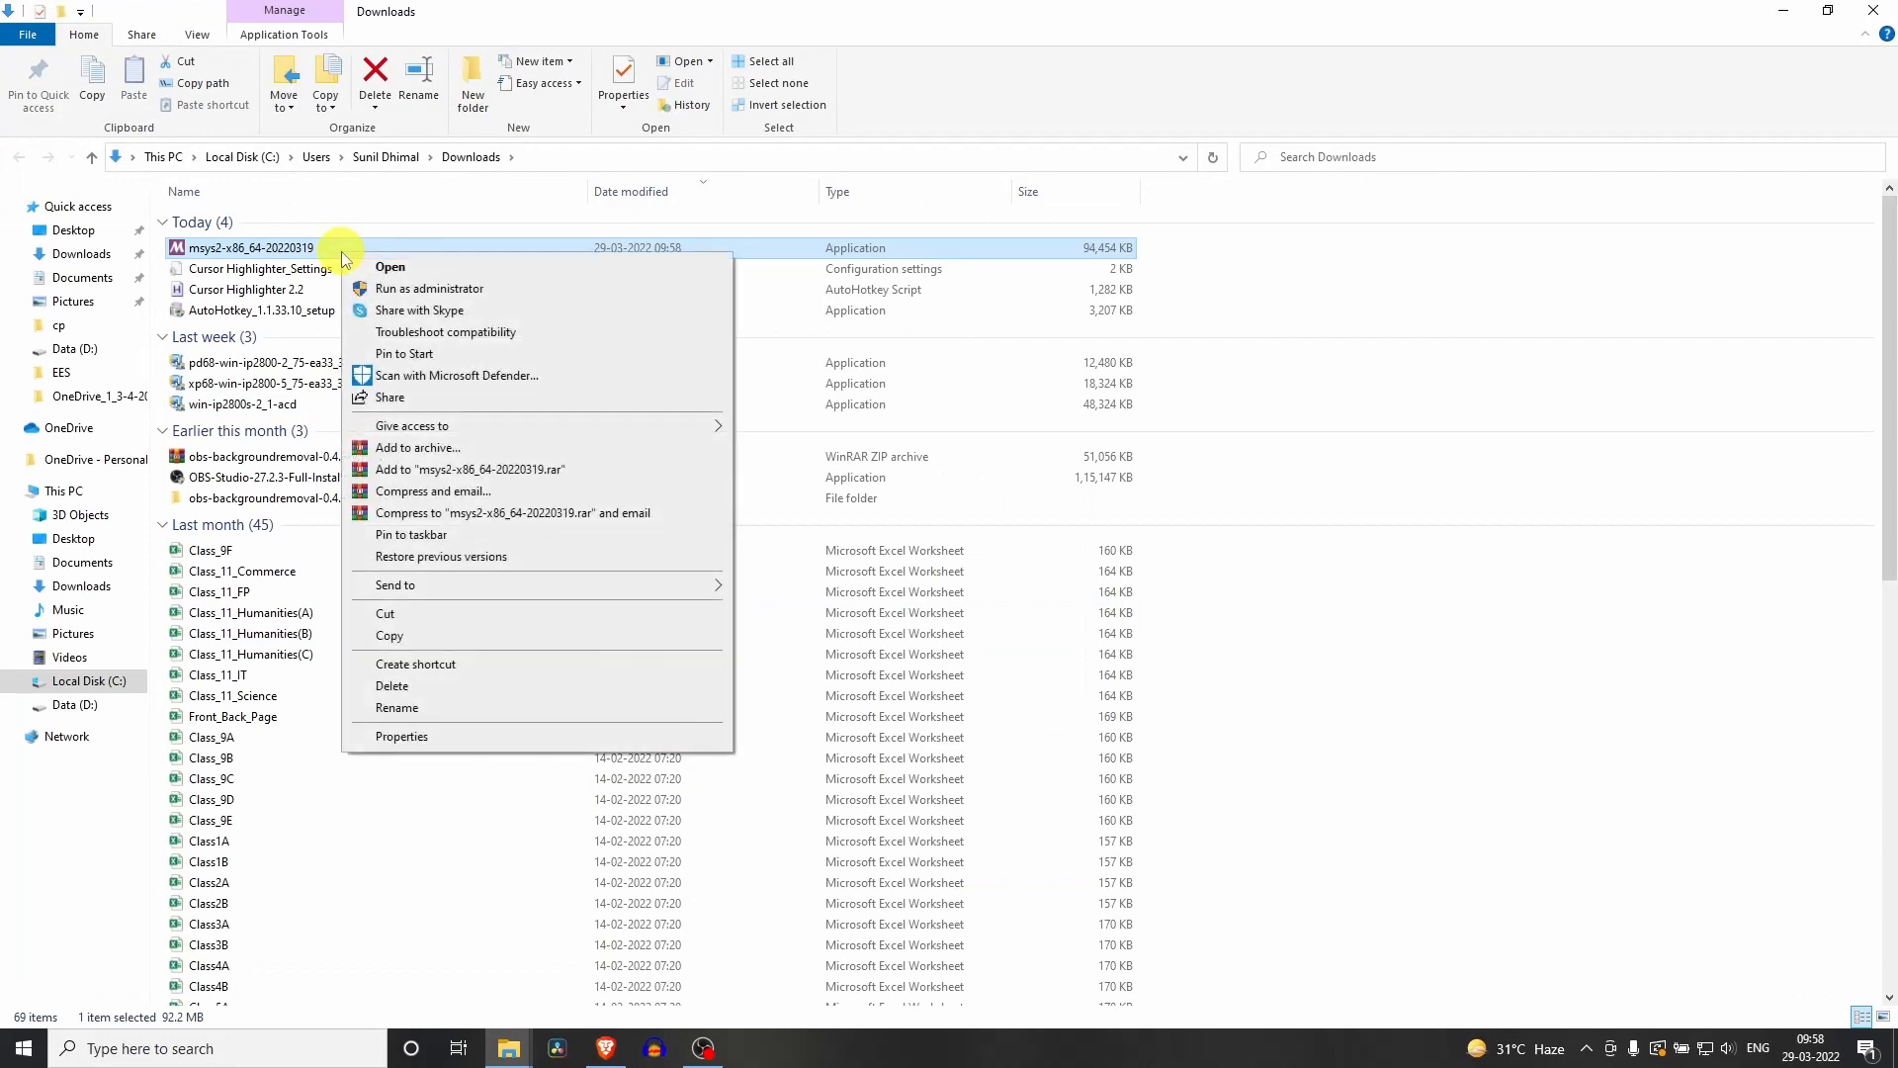
{"action": "left_click", "coordinate": [390, 261]}
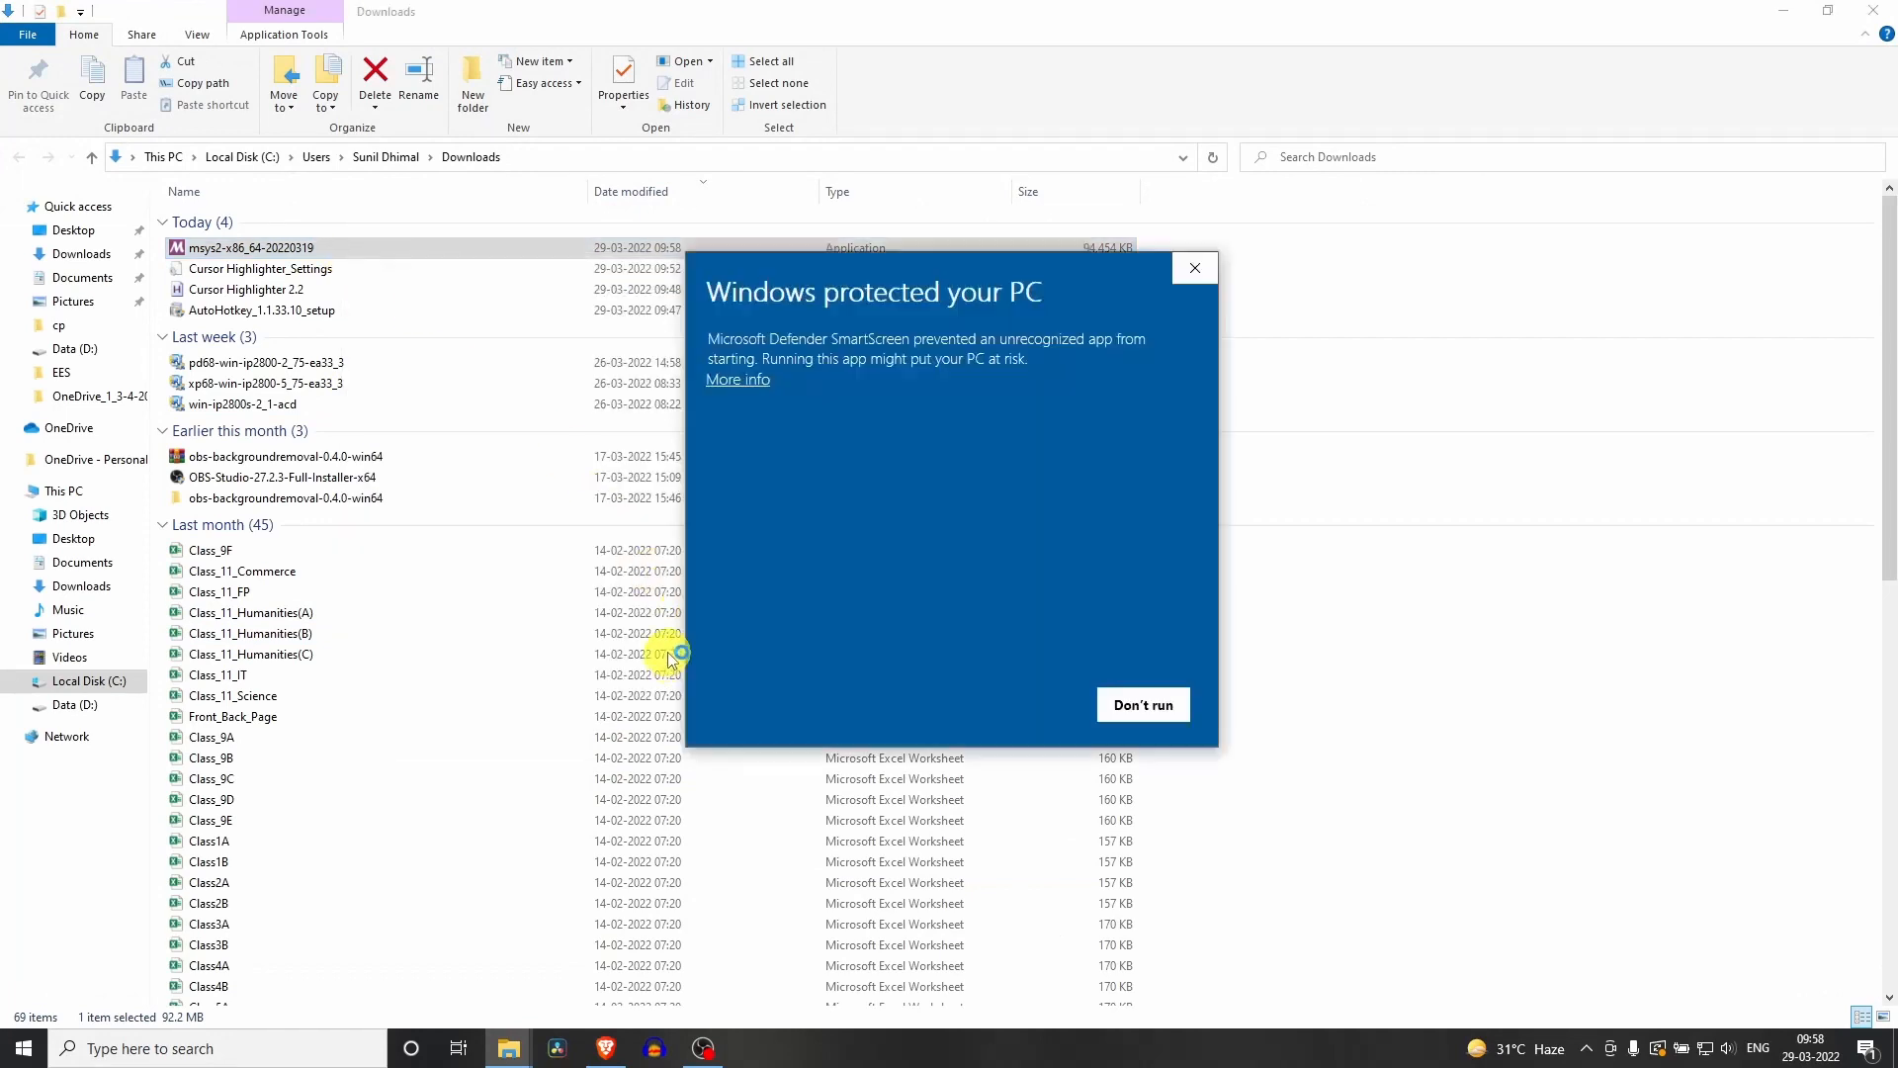
{"action": "left_click", "coordinate": [750, 382]}
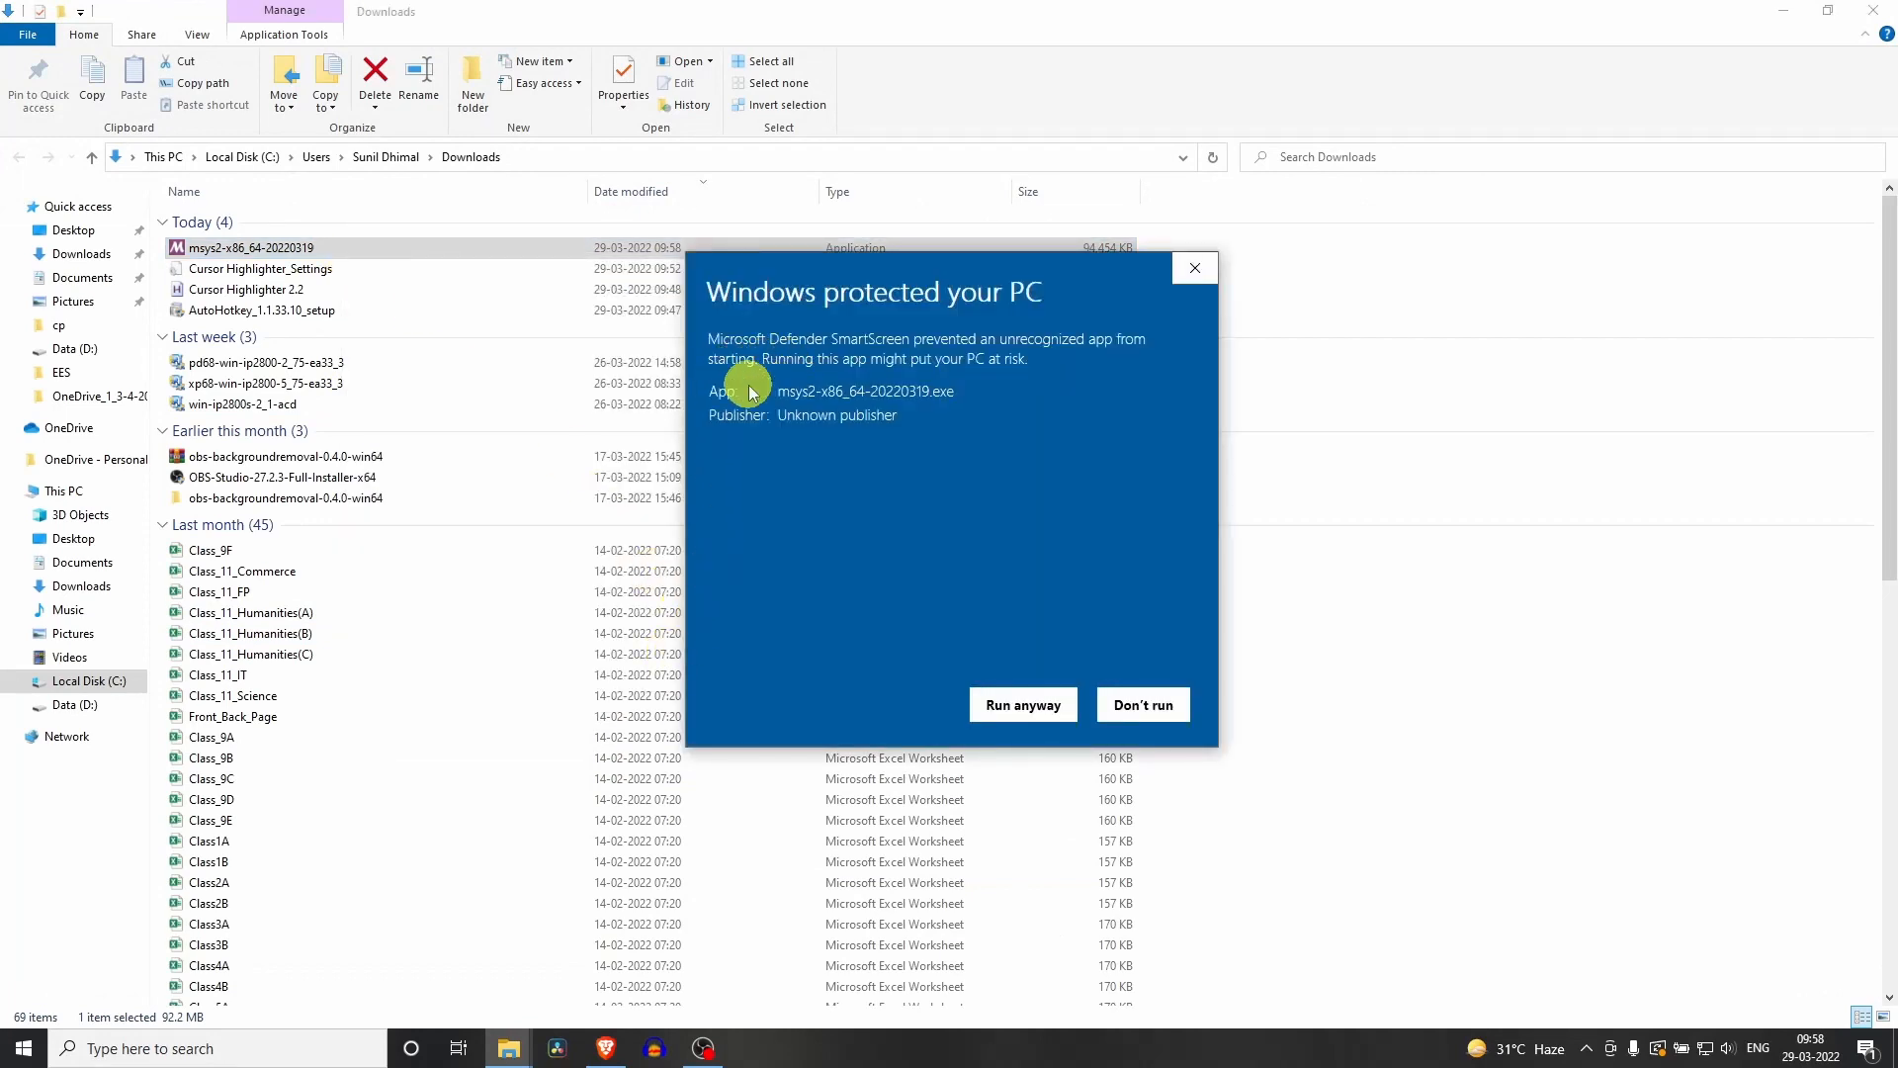
{"action": "left_click", "coordinate": [1028, 714]}
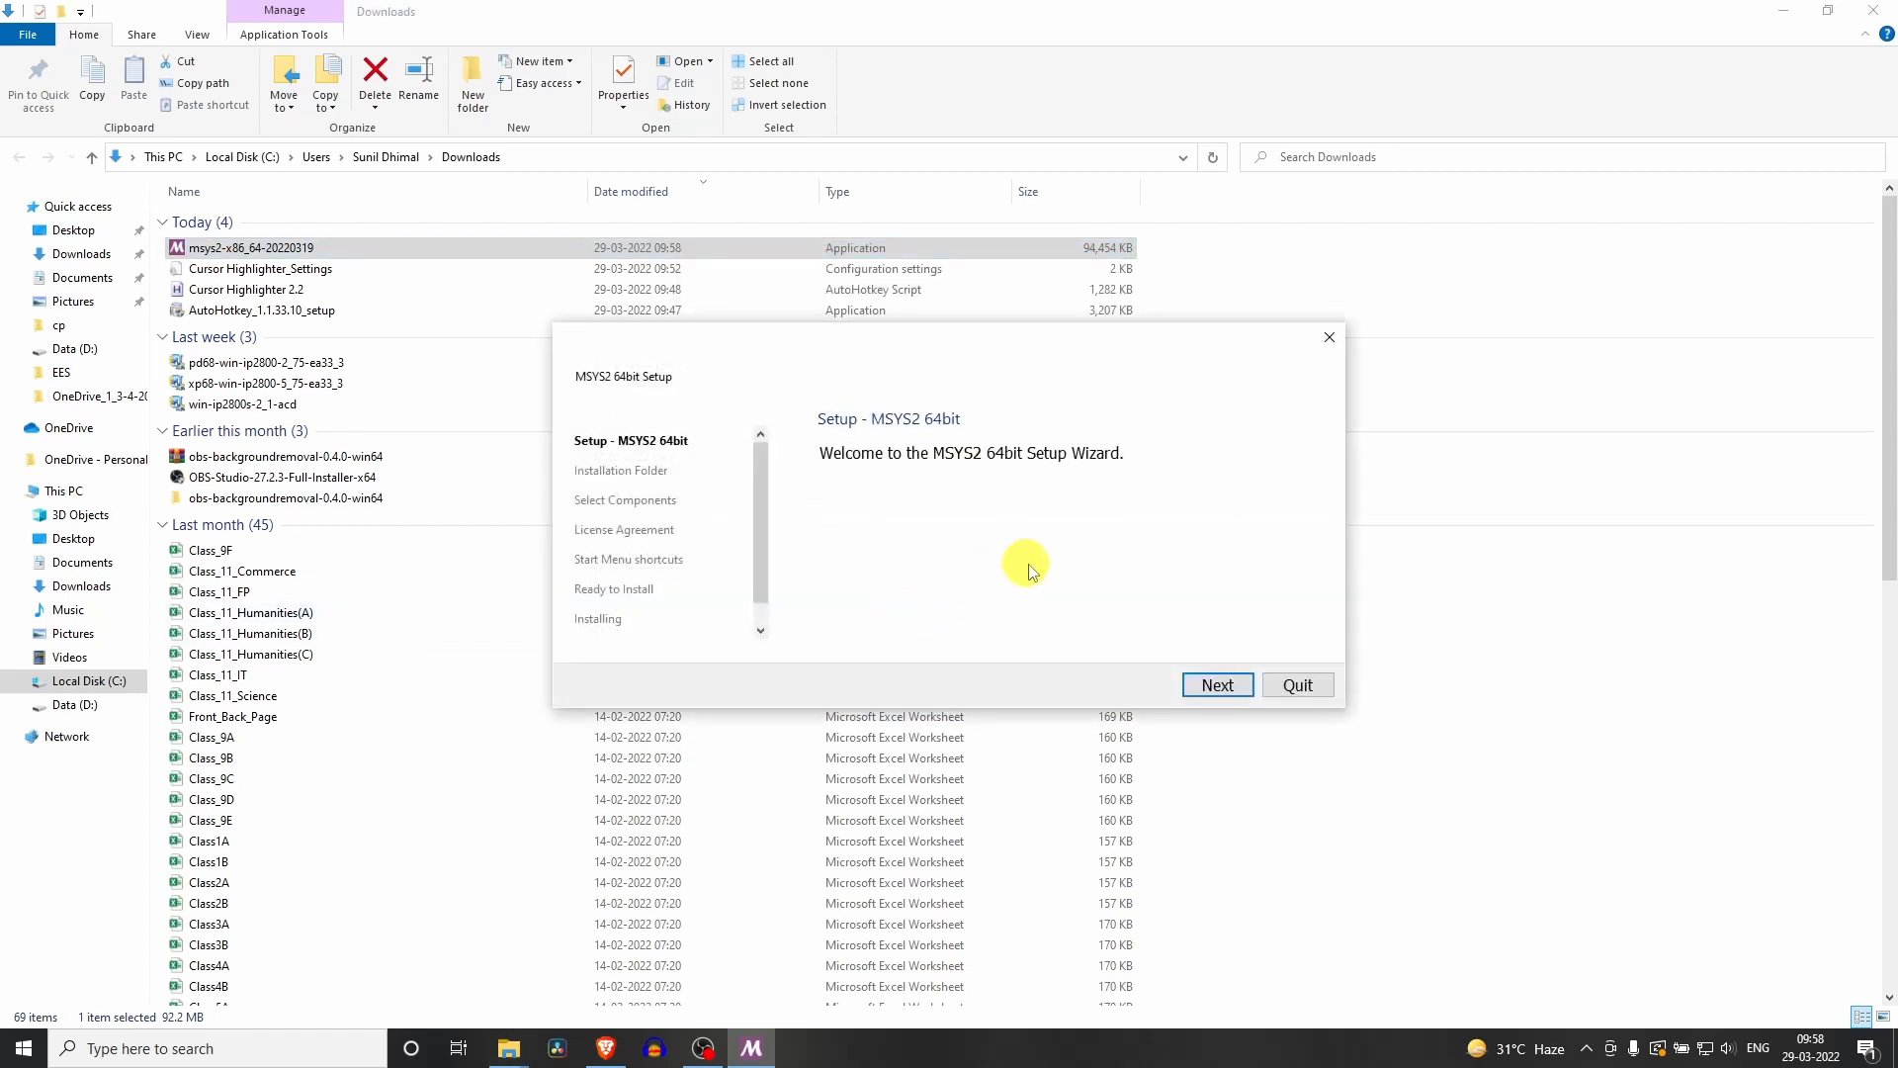
Install MSYS2 in C:\msys64 with the Start Menu folder MSYS2 64bit, and finish the wizard with Run MSYS2 64bit now enabled
{"action": "left_click", "coordinate": [1215, 685]}
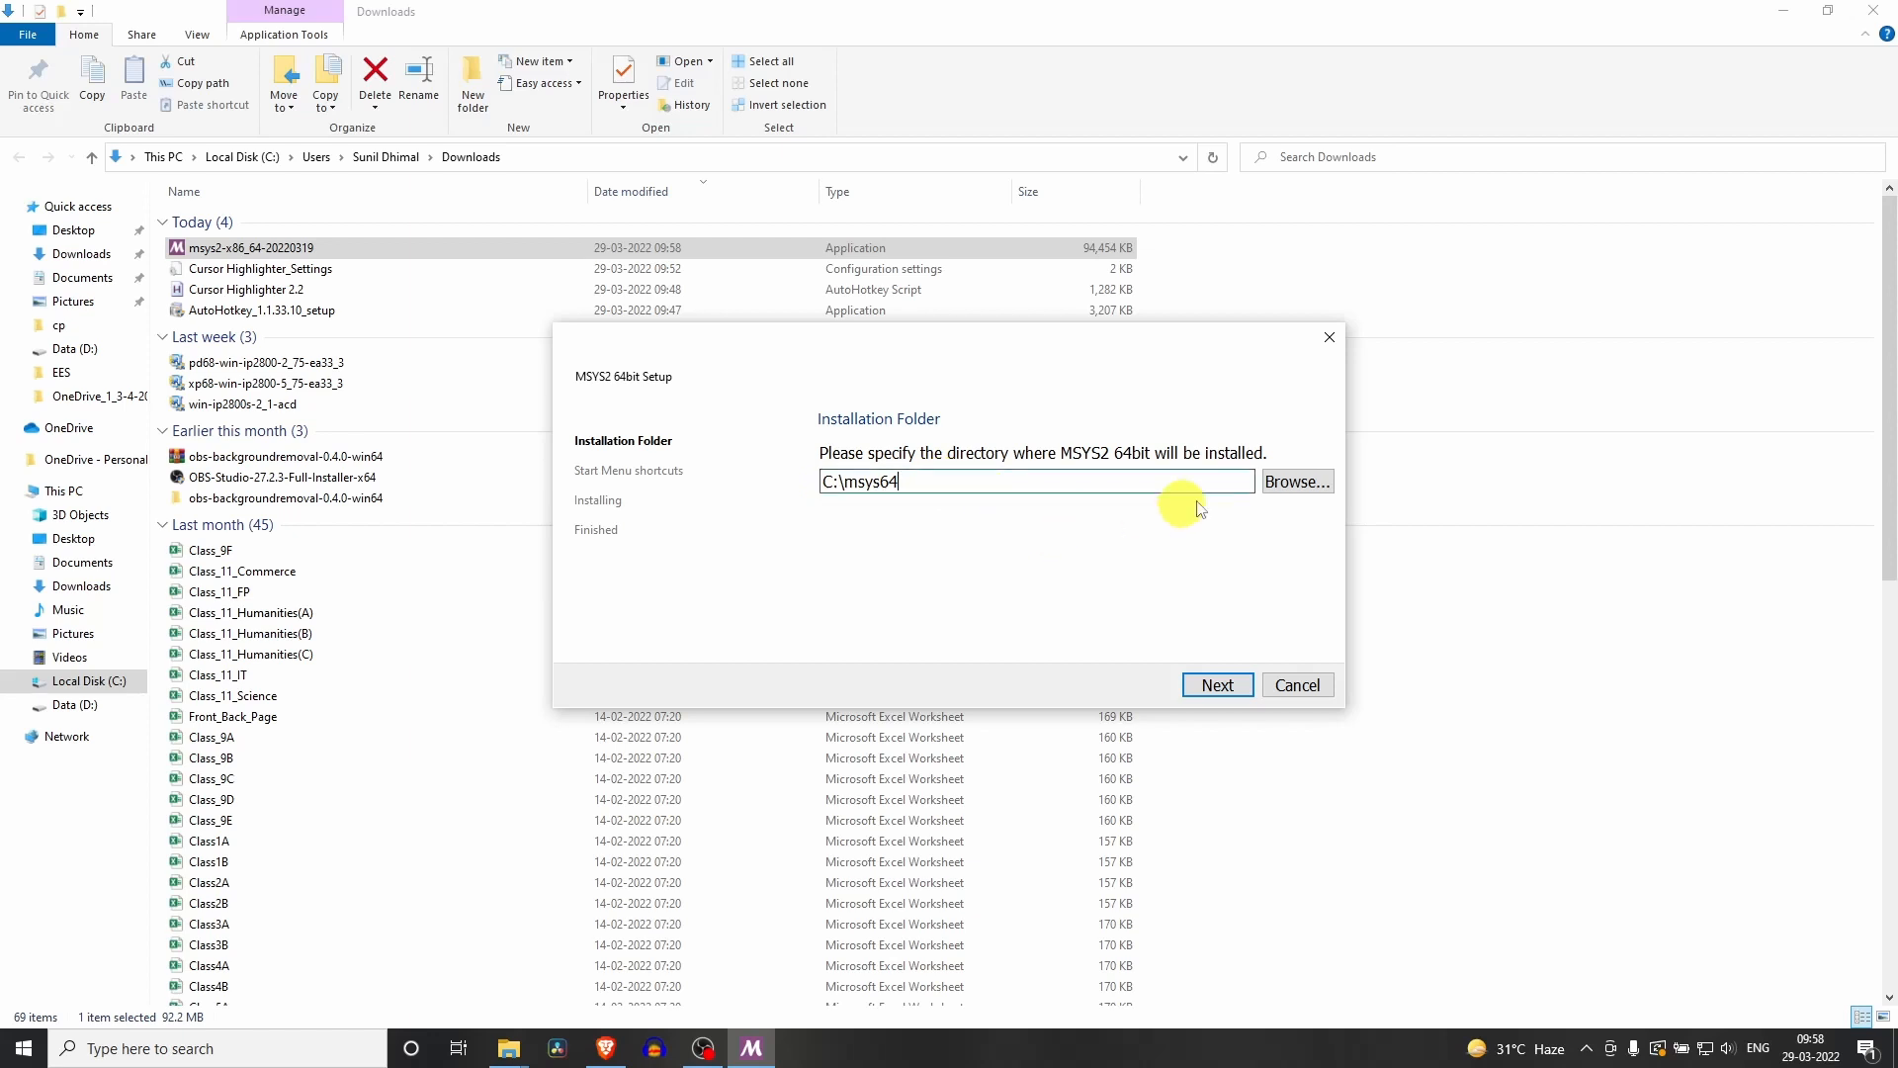
{"action": "left_click", "coordinate": [1216, 685]}
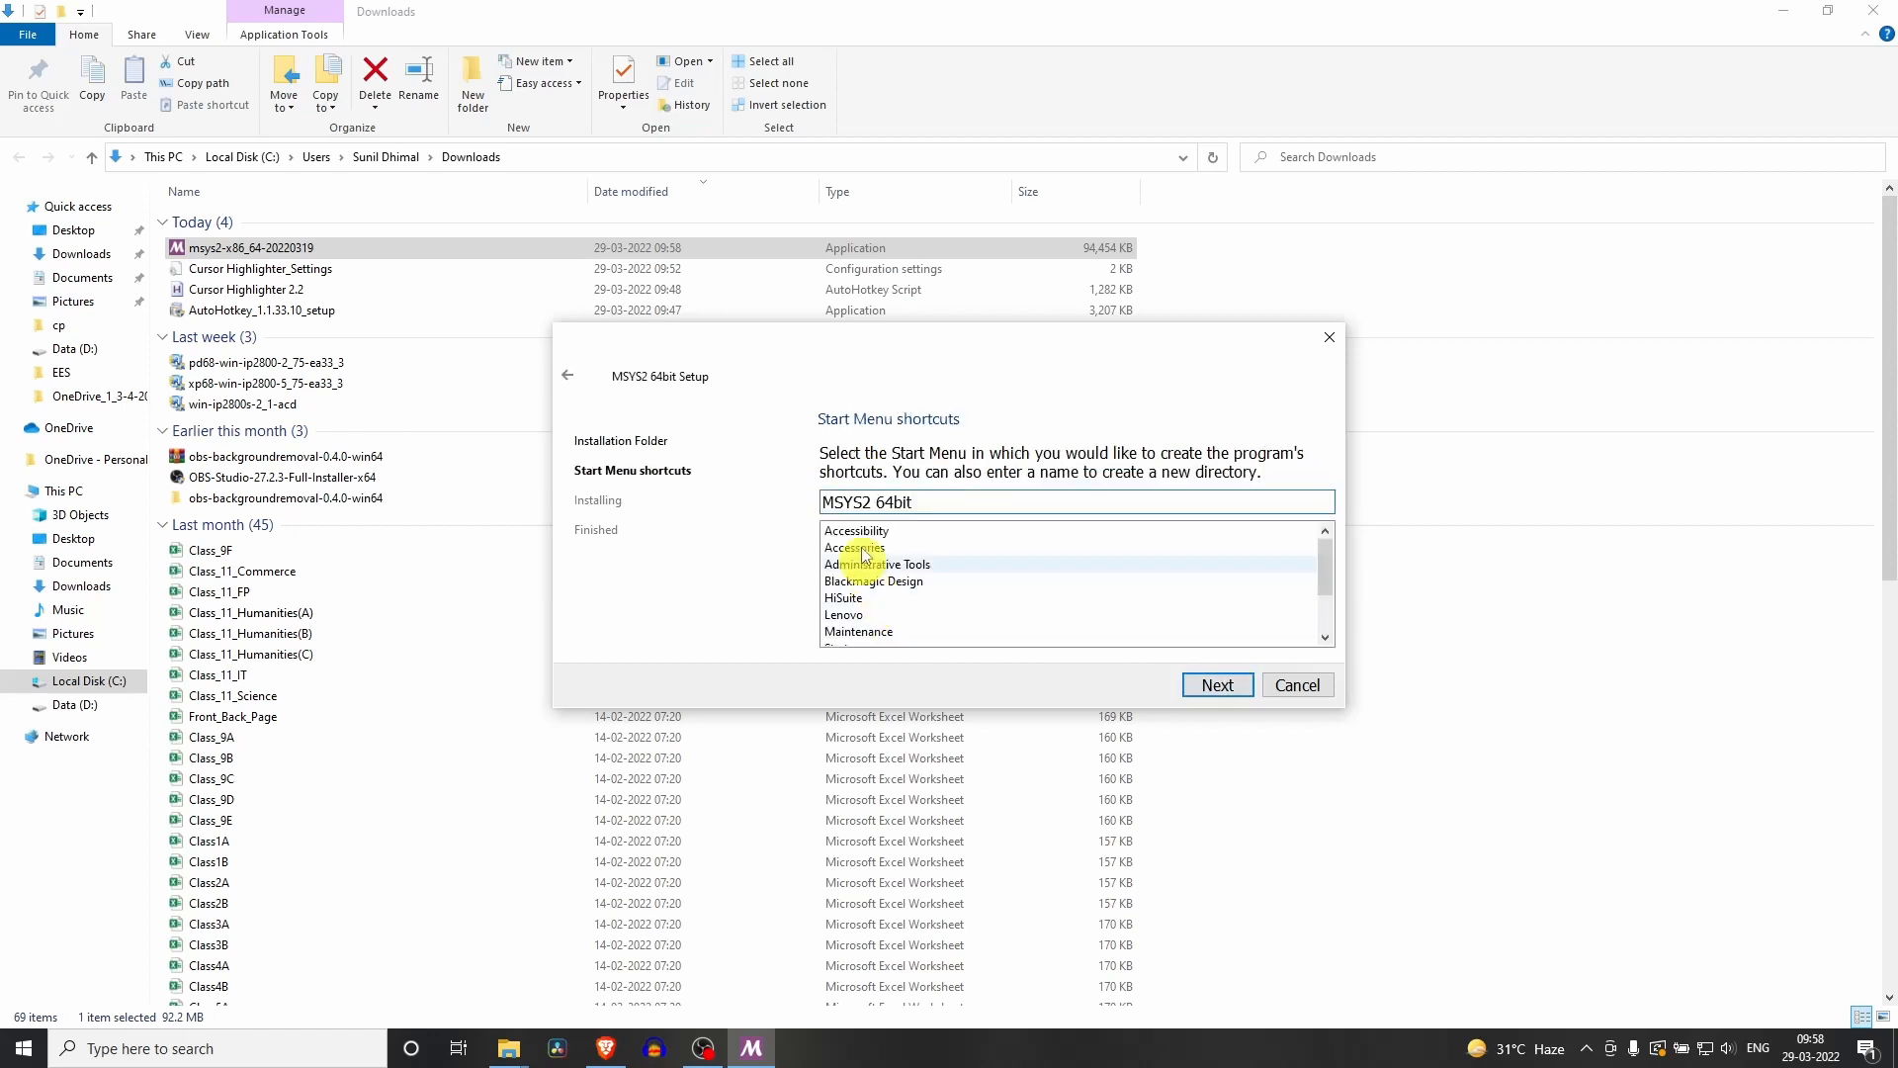
{"action": "left_click", "coordinate": [1226, 690]}
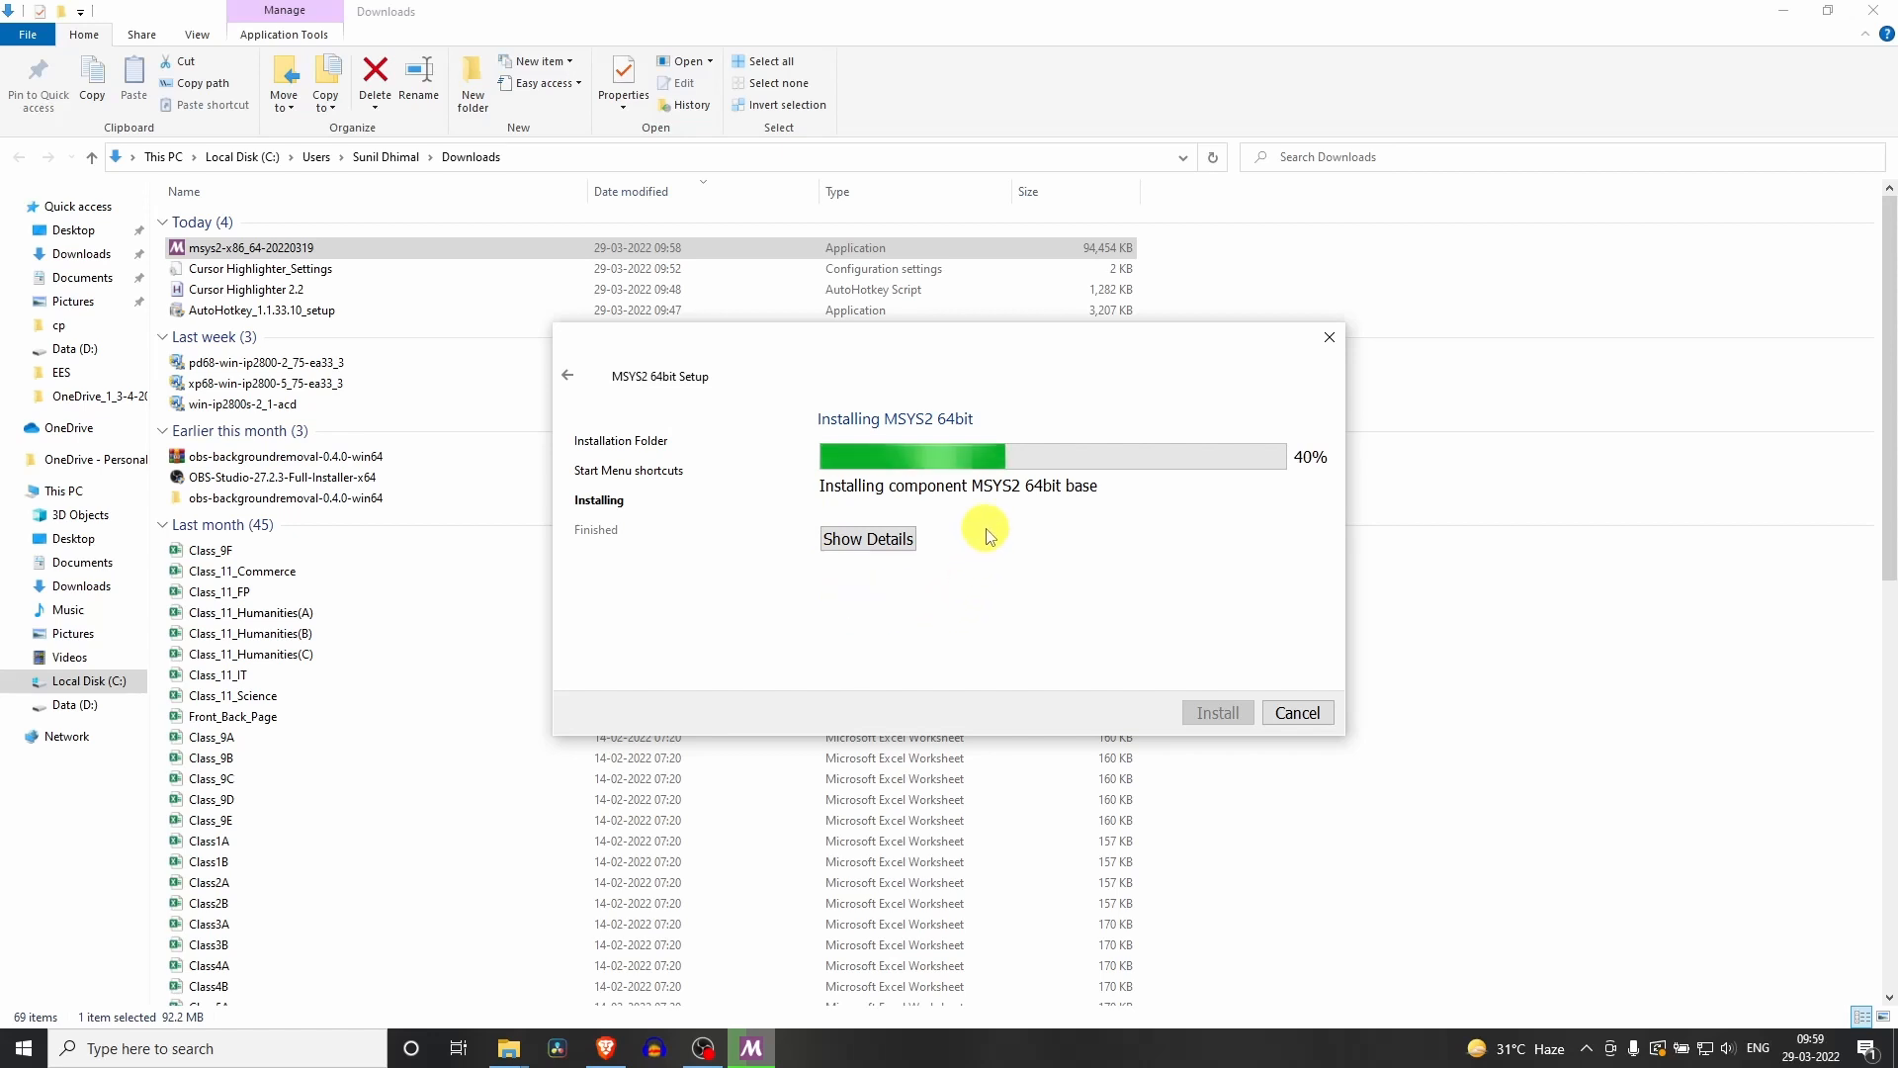
{"action": "left_click", "coordinate": [1784, 10]}
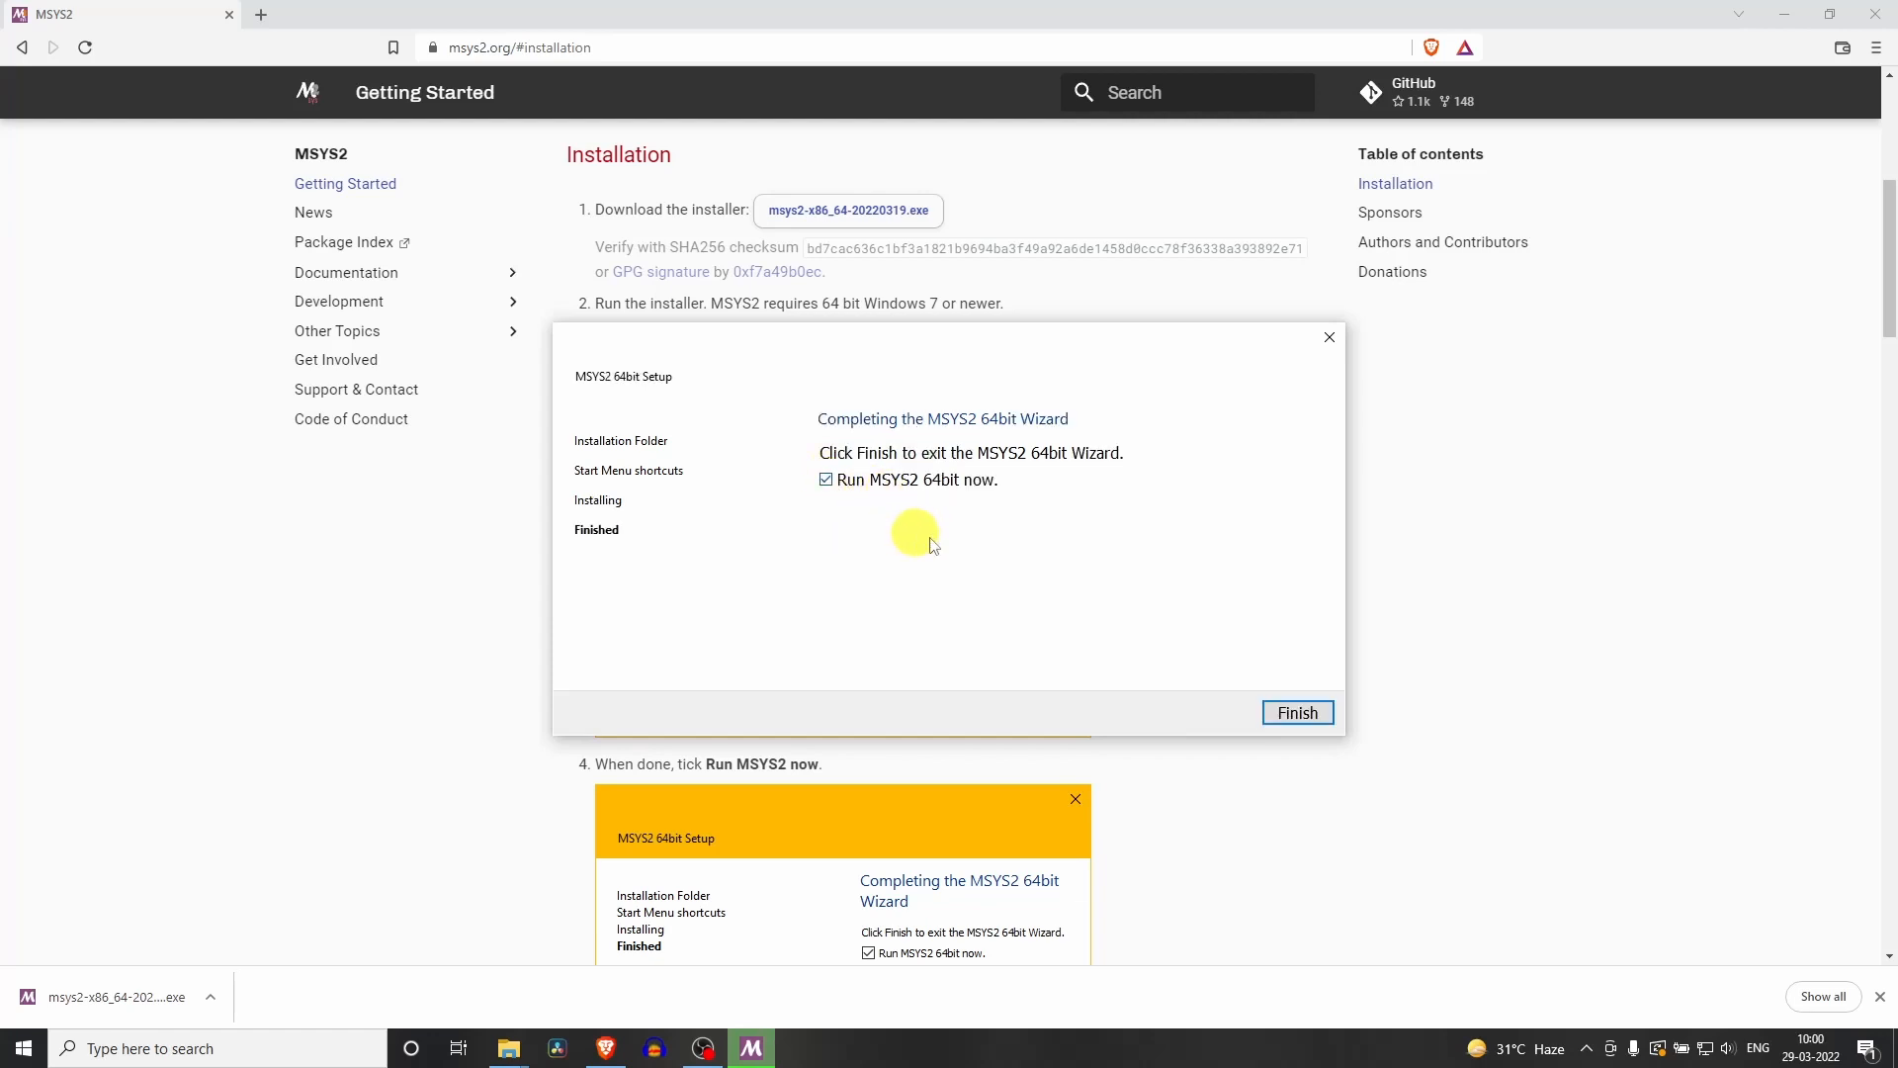
{"action": "left_click", "coordinate": [1304, 713]}
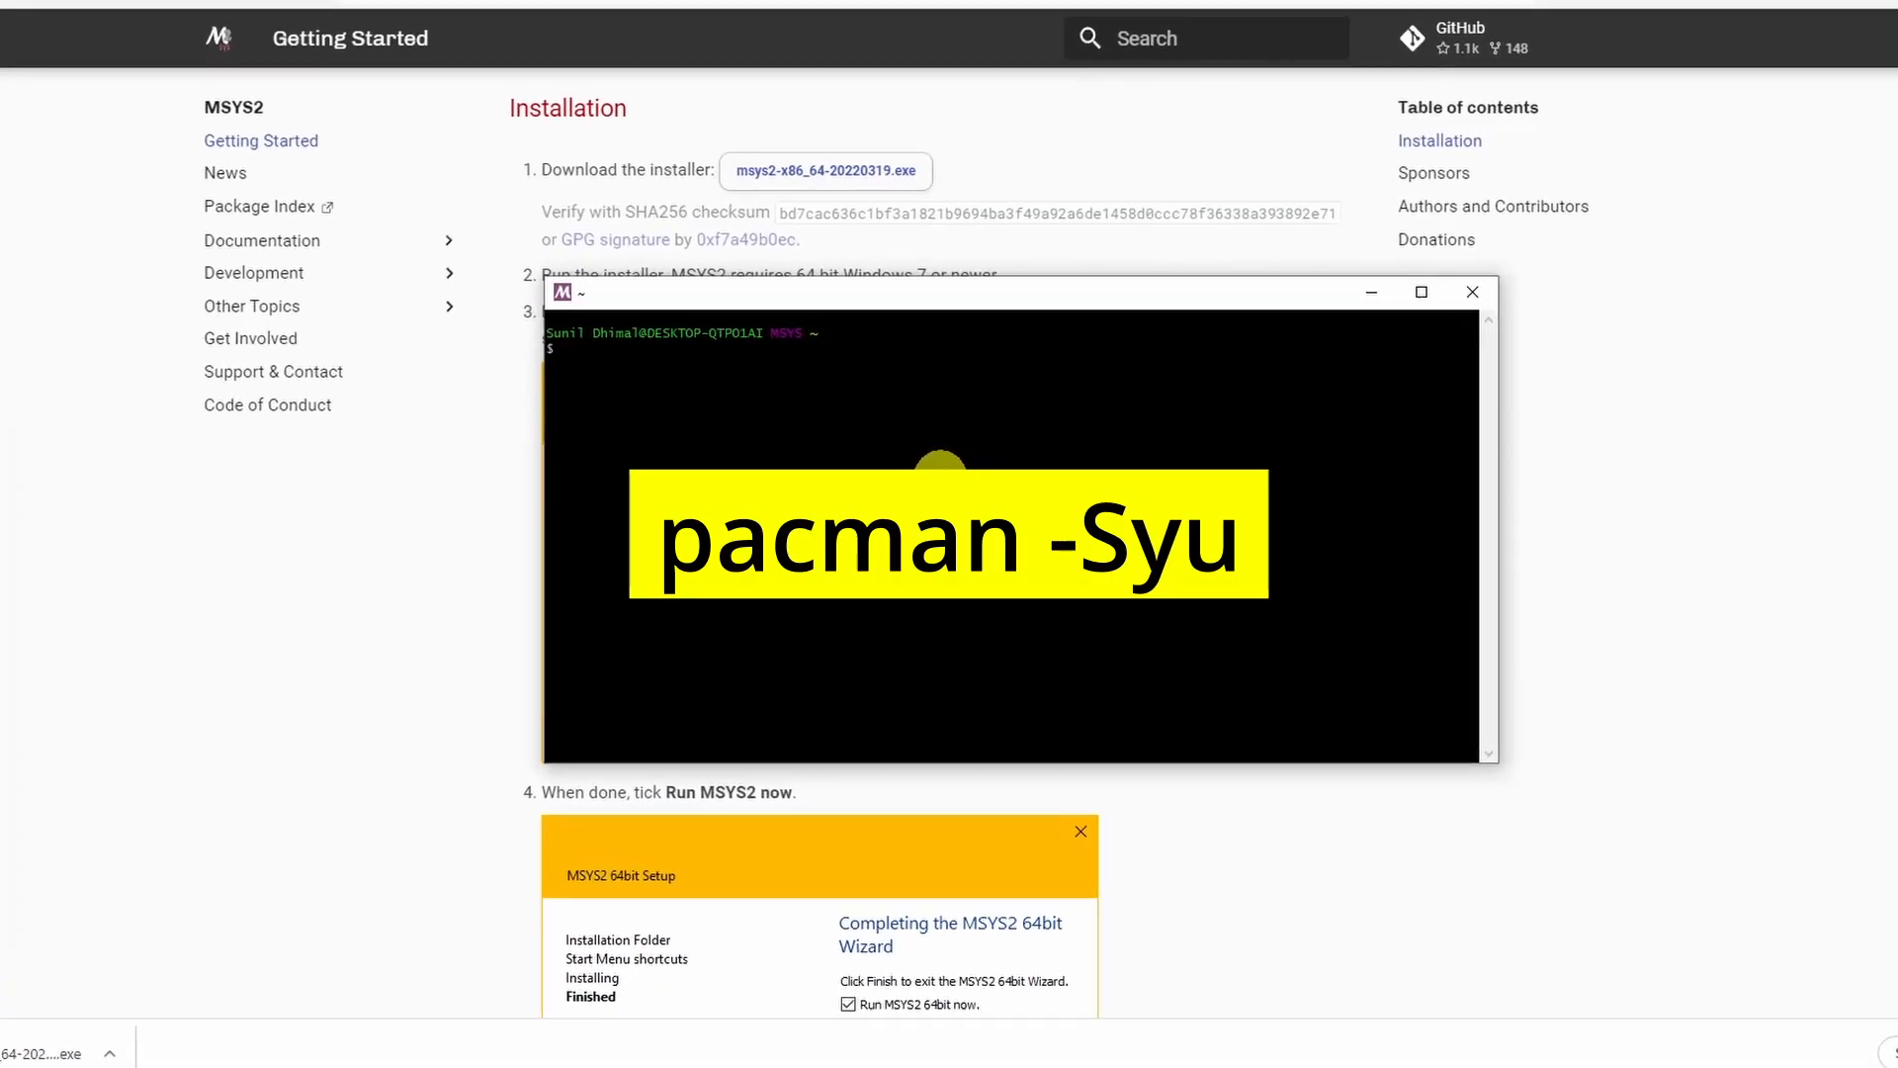
Update the package databases and core system with pacman -Syu, accepting the installation and the closing of the terminal
{"action": "type", "text": "pacman "}
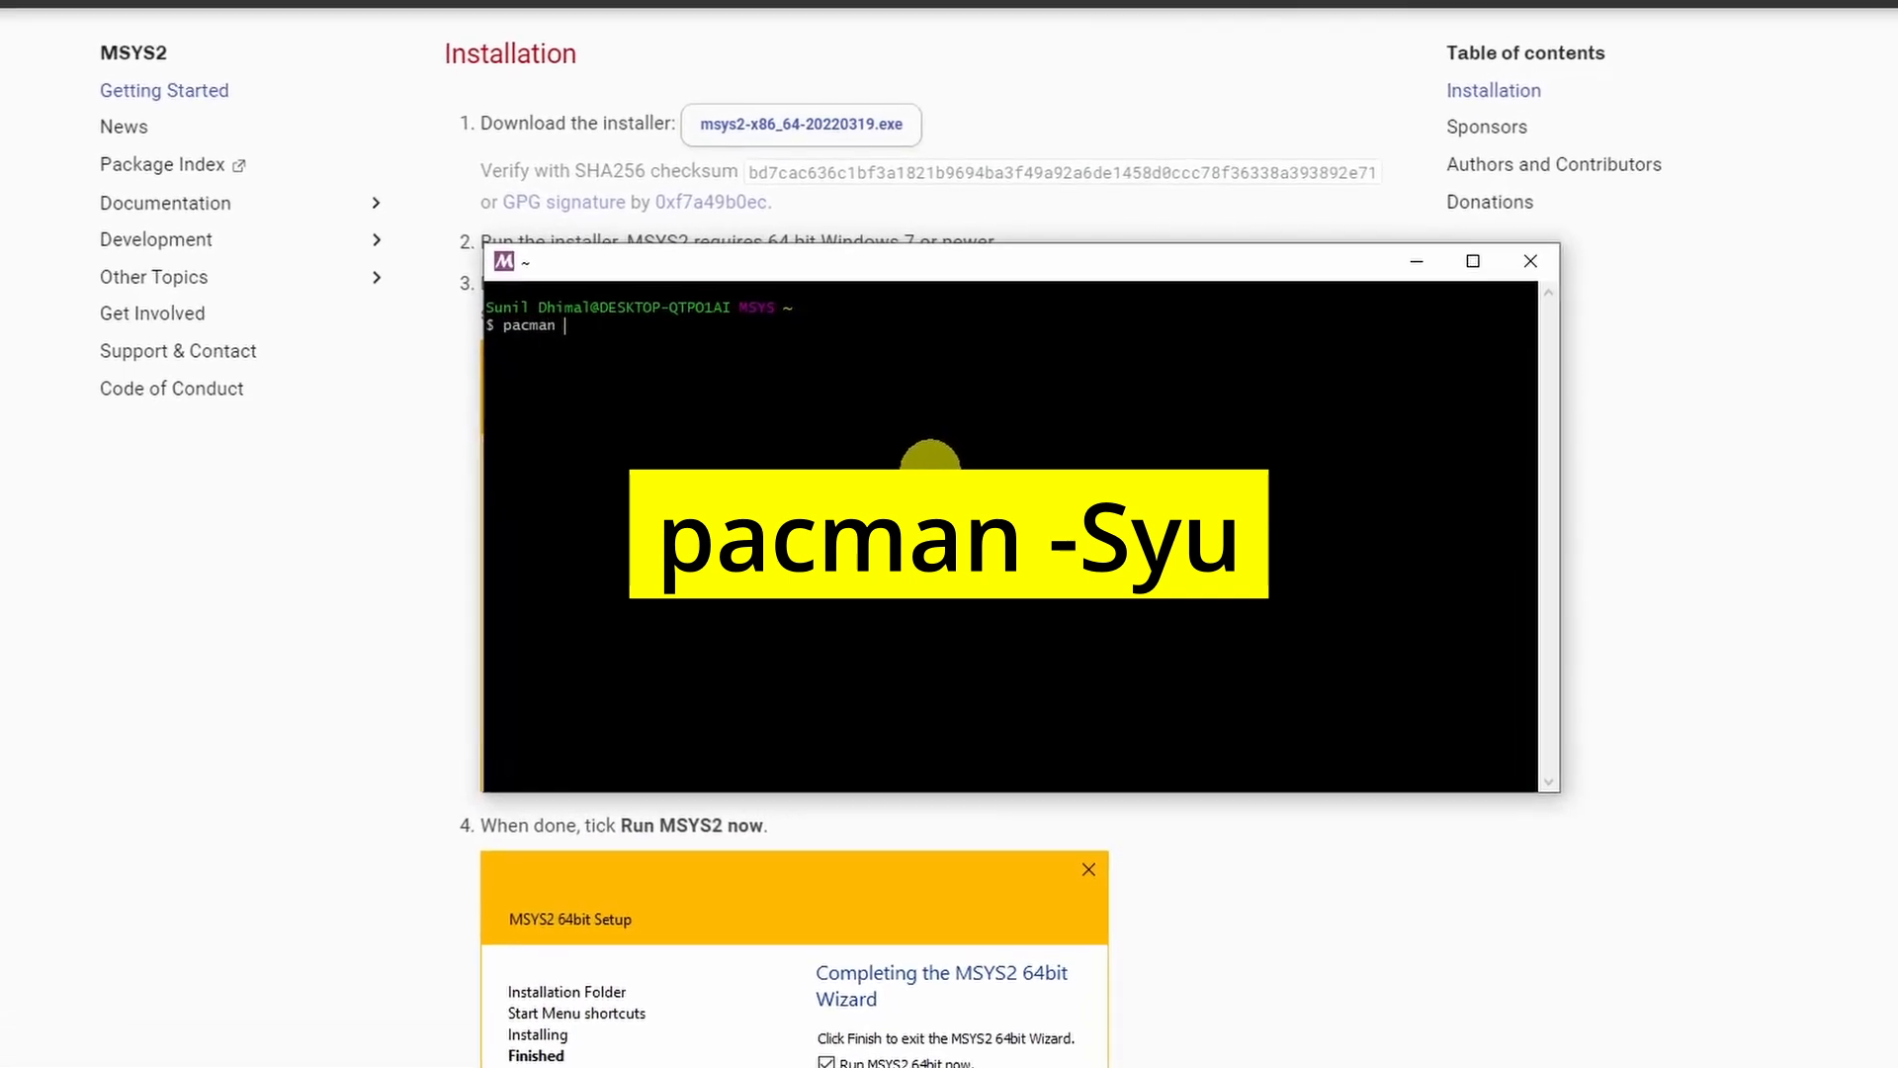
{"action": "type", "text": "-Syu"}
{"action": "key", "text": "Return"}
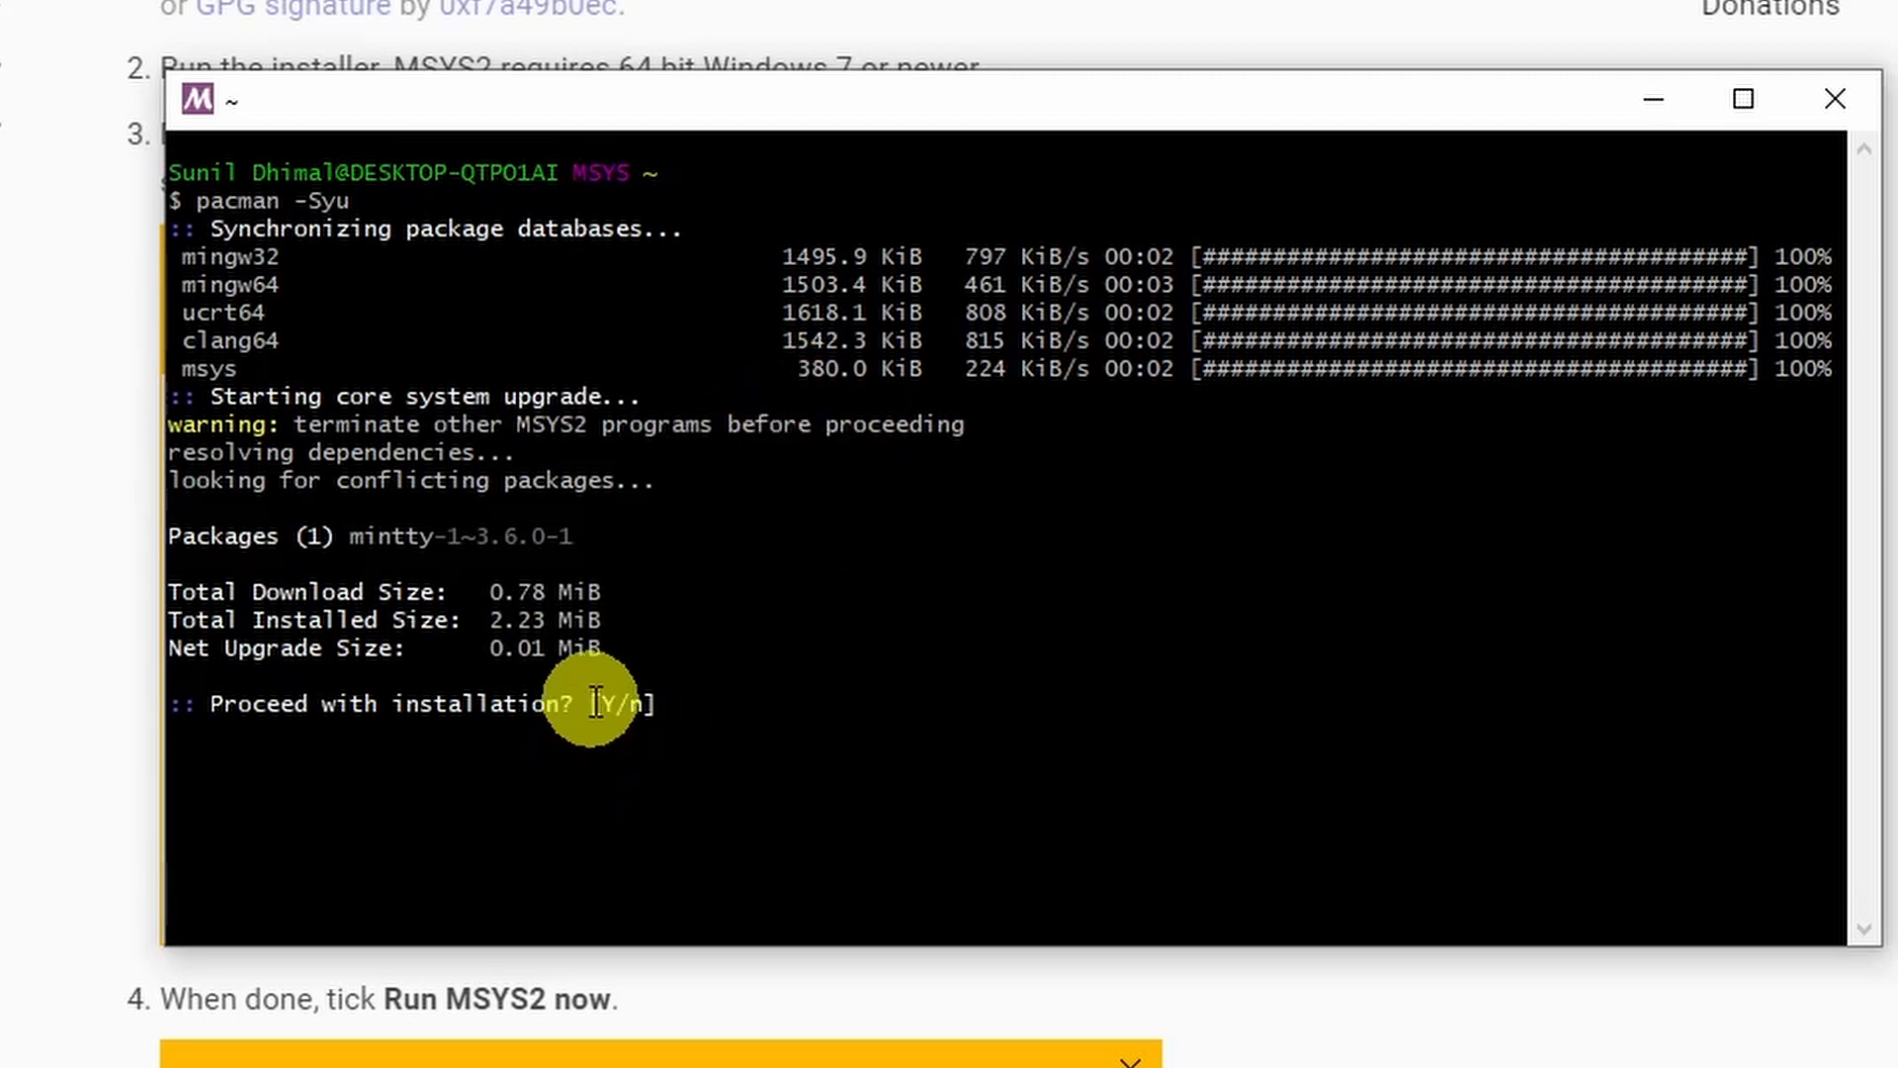
{"action": "left_click_drag", "start_coordinate": [661, 704], "coordinate": [1115, 677]}
{"action": "left_click", "coordinate": [1114, 677]}
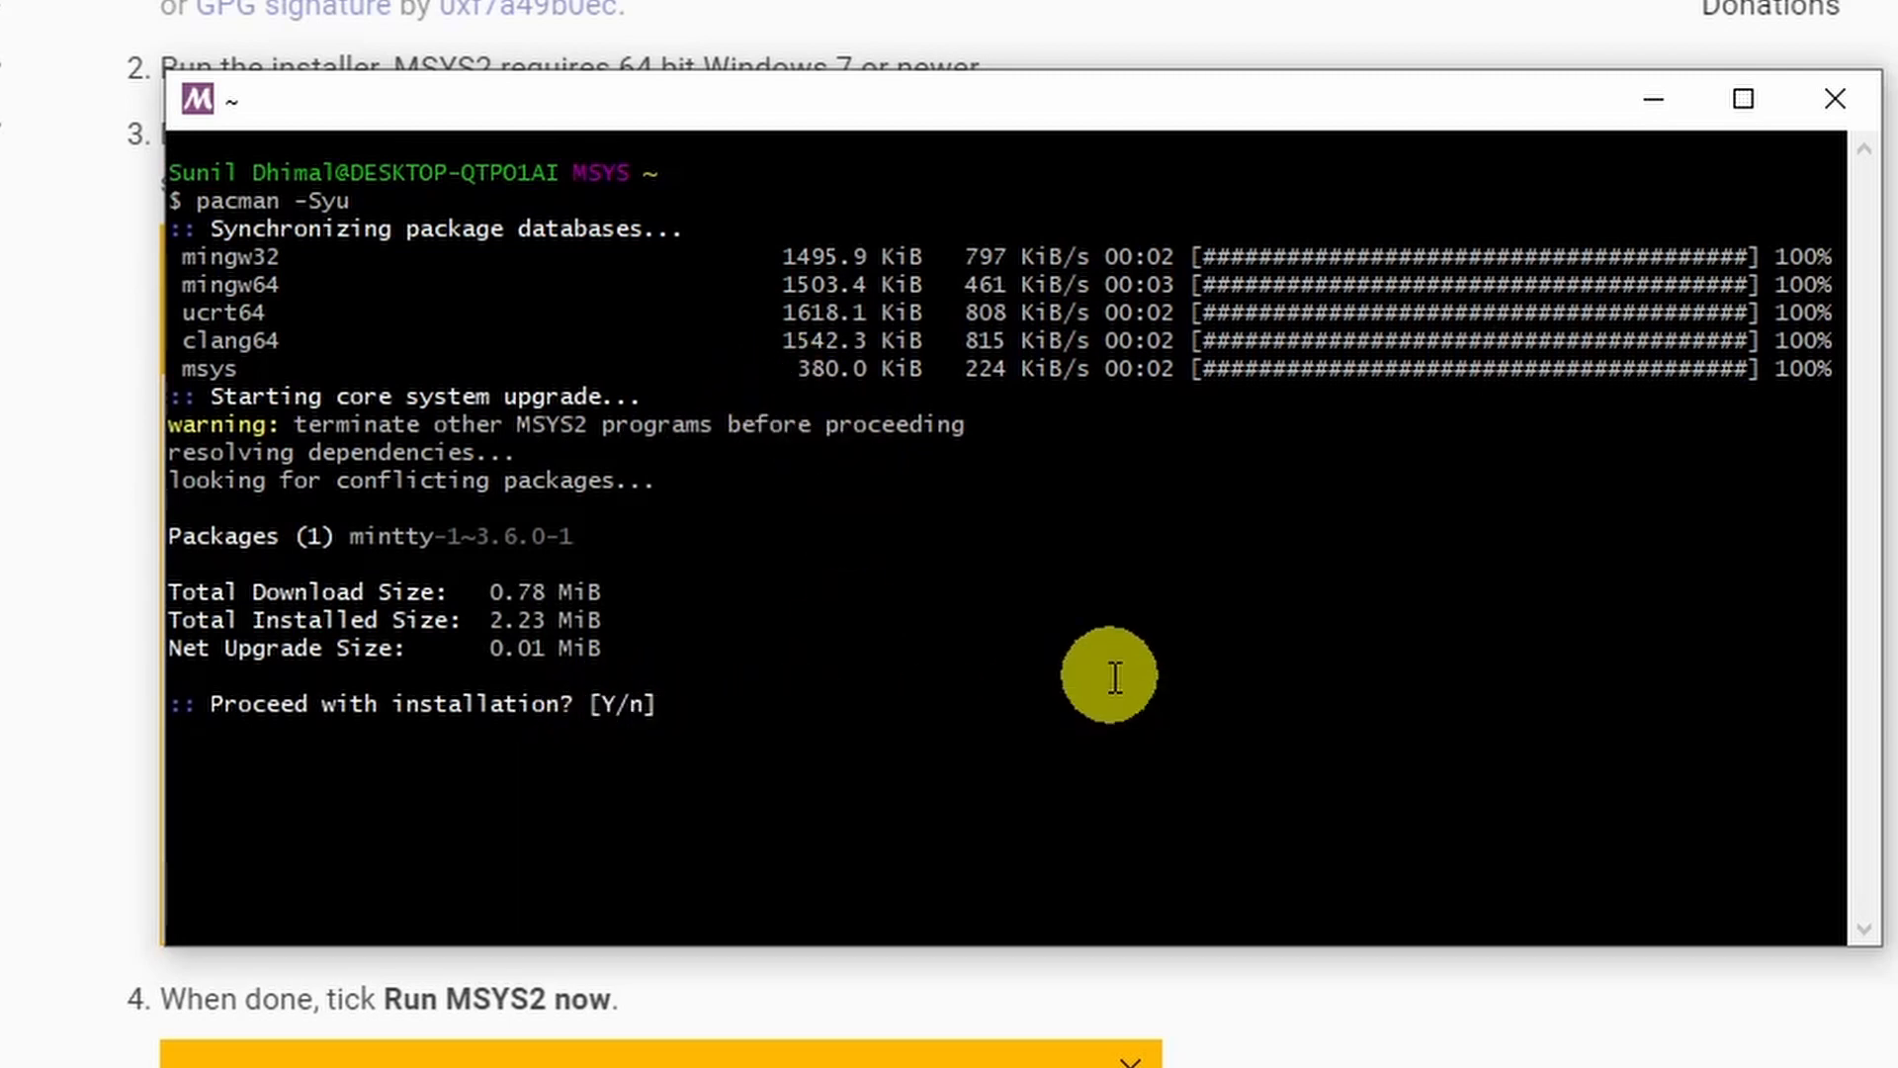
{"action": "type", "text": "Y"}
{"action": "key", "text": "Return"}
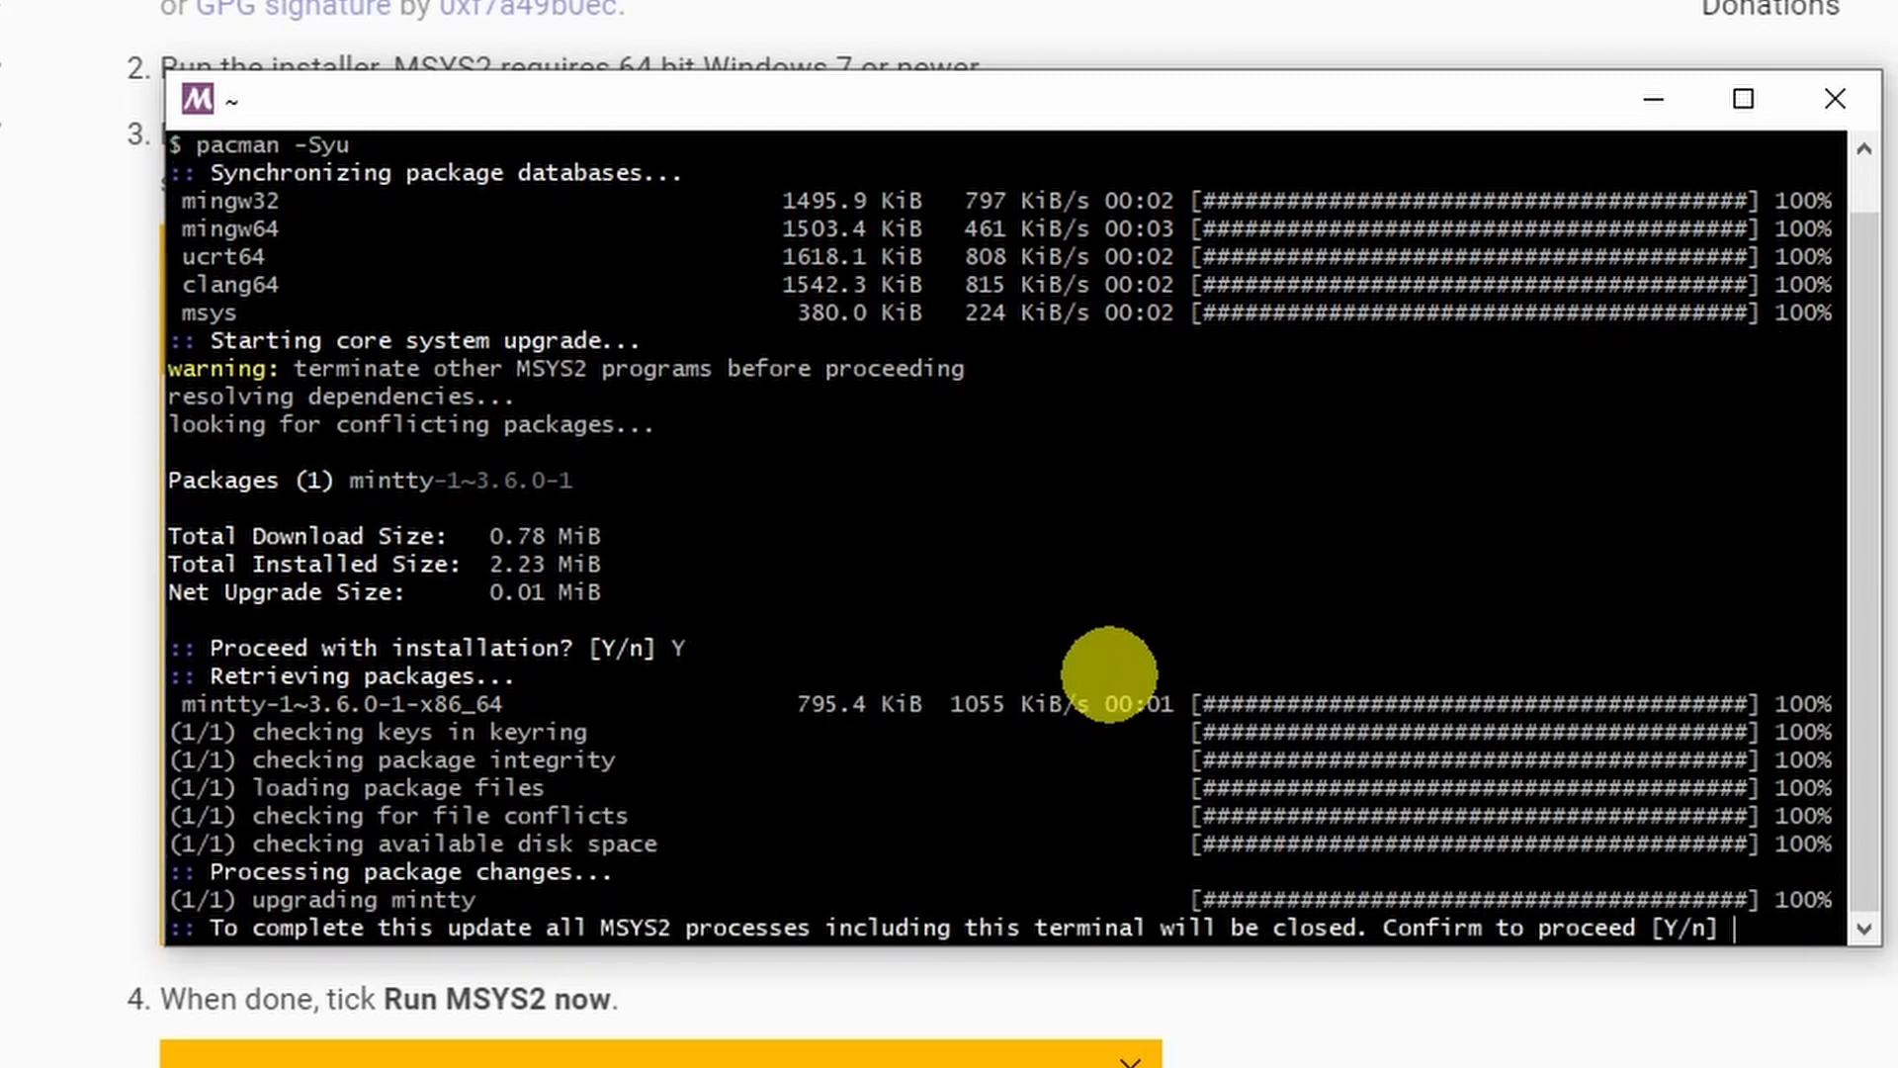
{"action": "key", "text": "Return"}
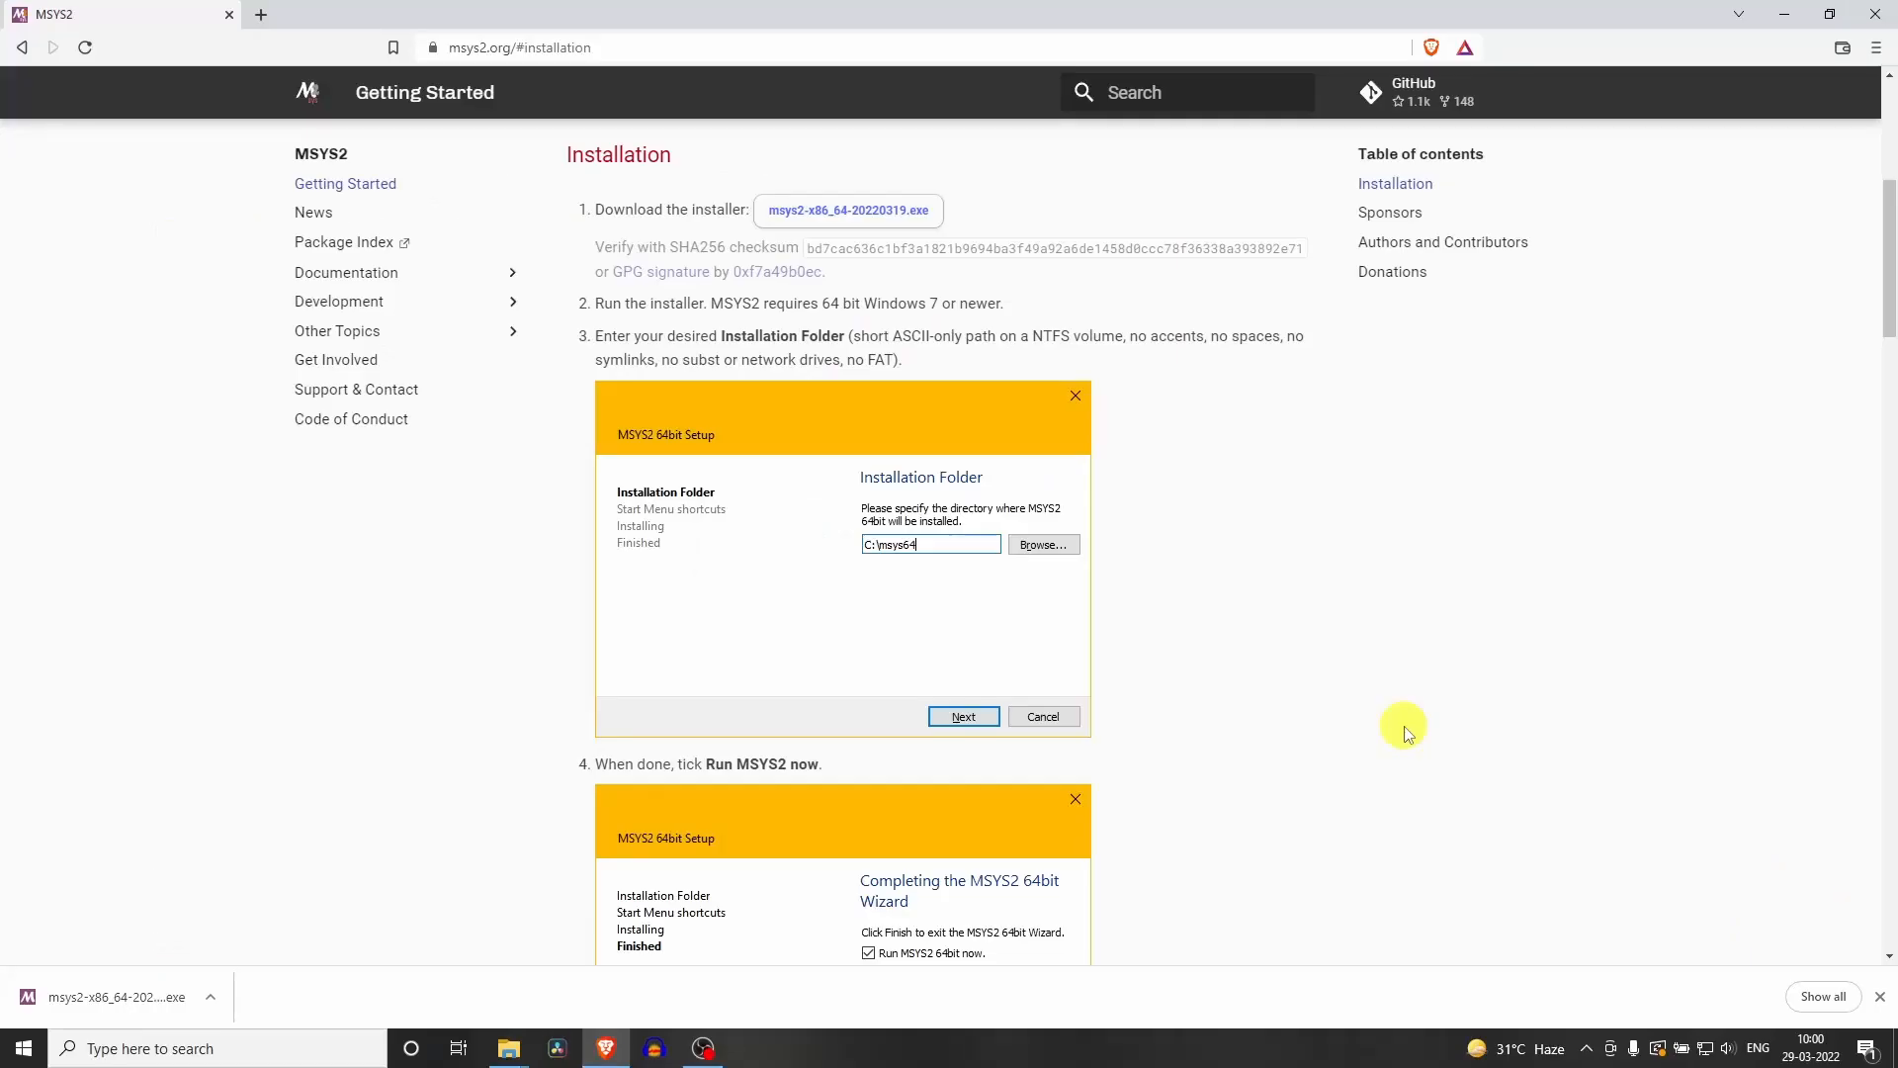
Reopen the MSYS2 MSYS terminal and upgrade the remaining packages with pacman -Su
{"action": "left_click", "coordinate": [23, 1050]}
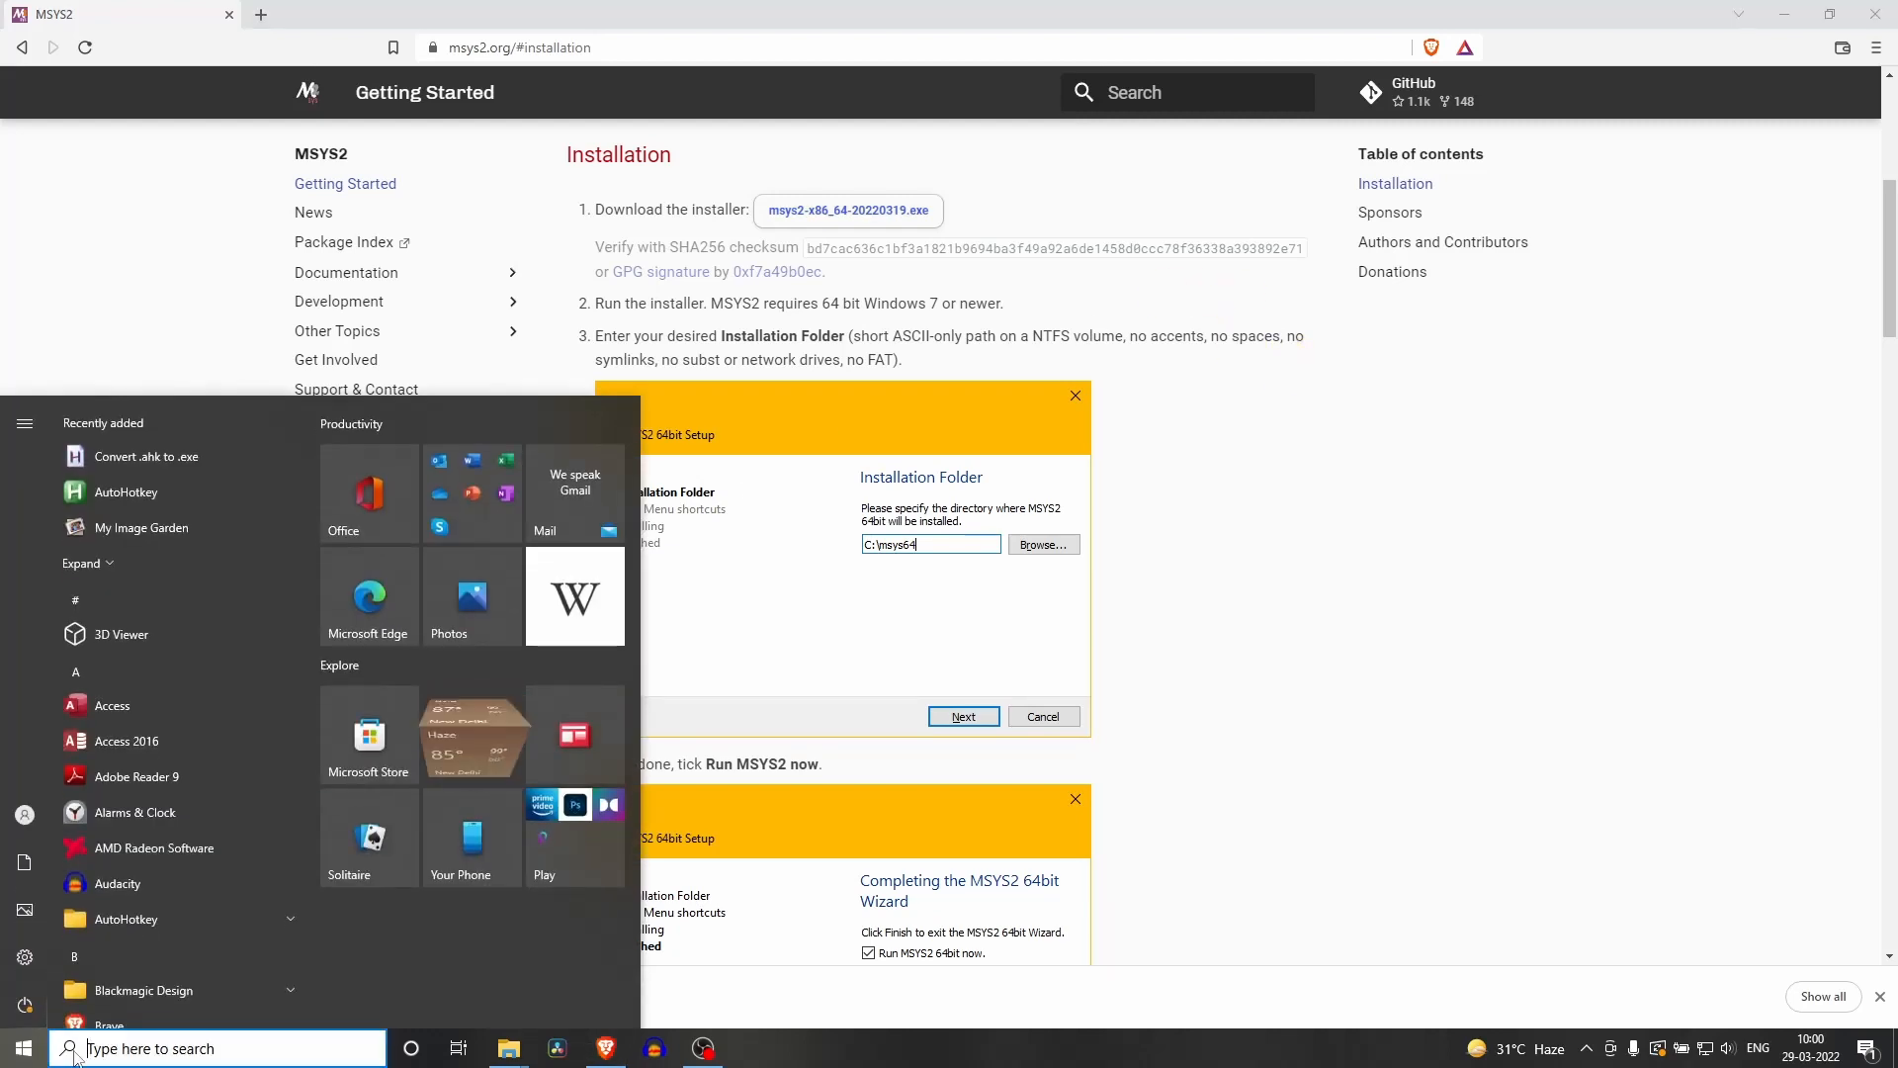
{"action": "type", "text": "msys"}
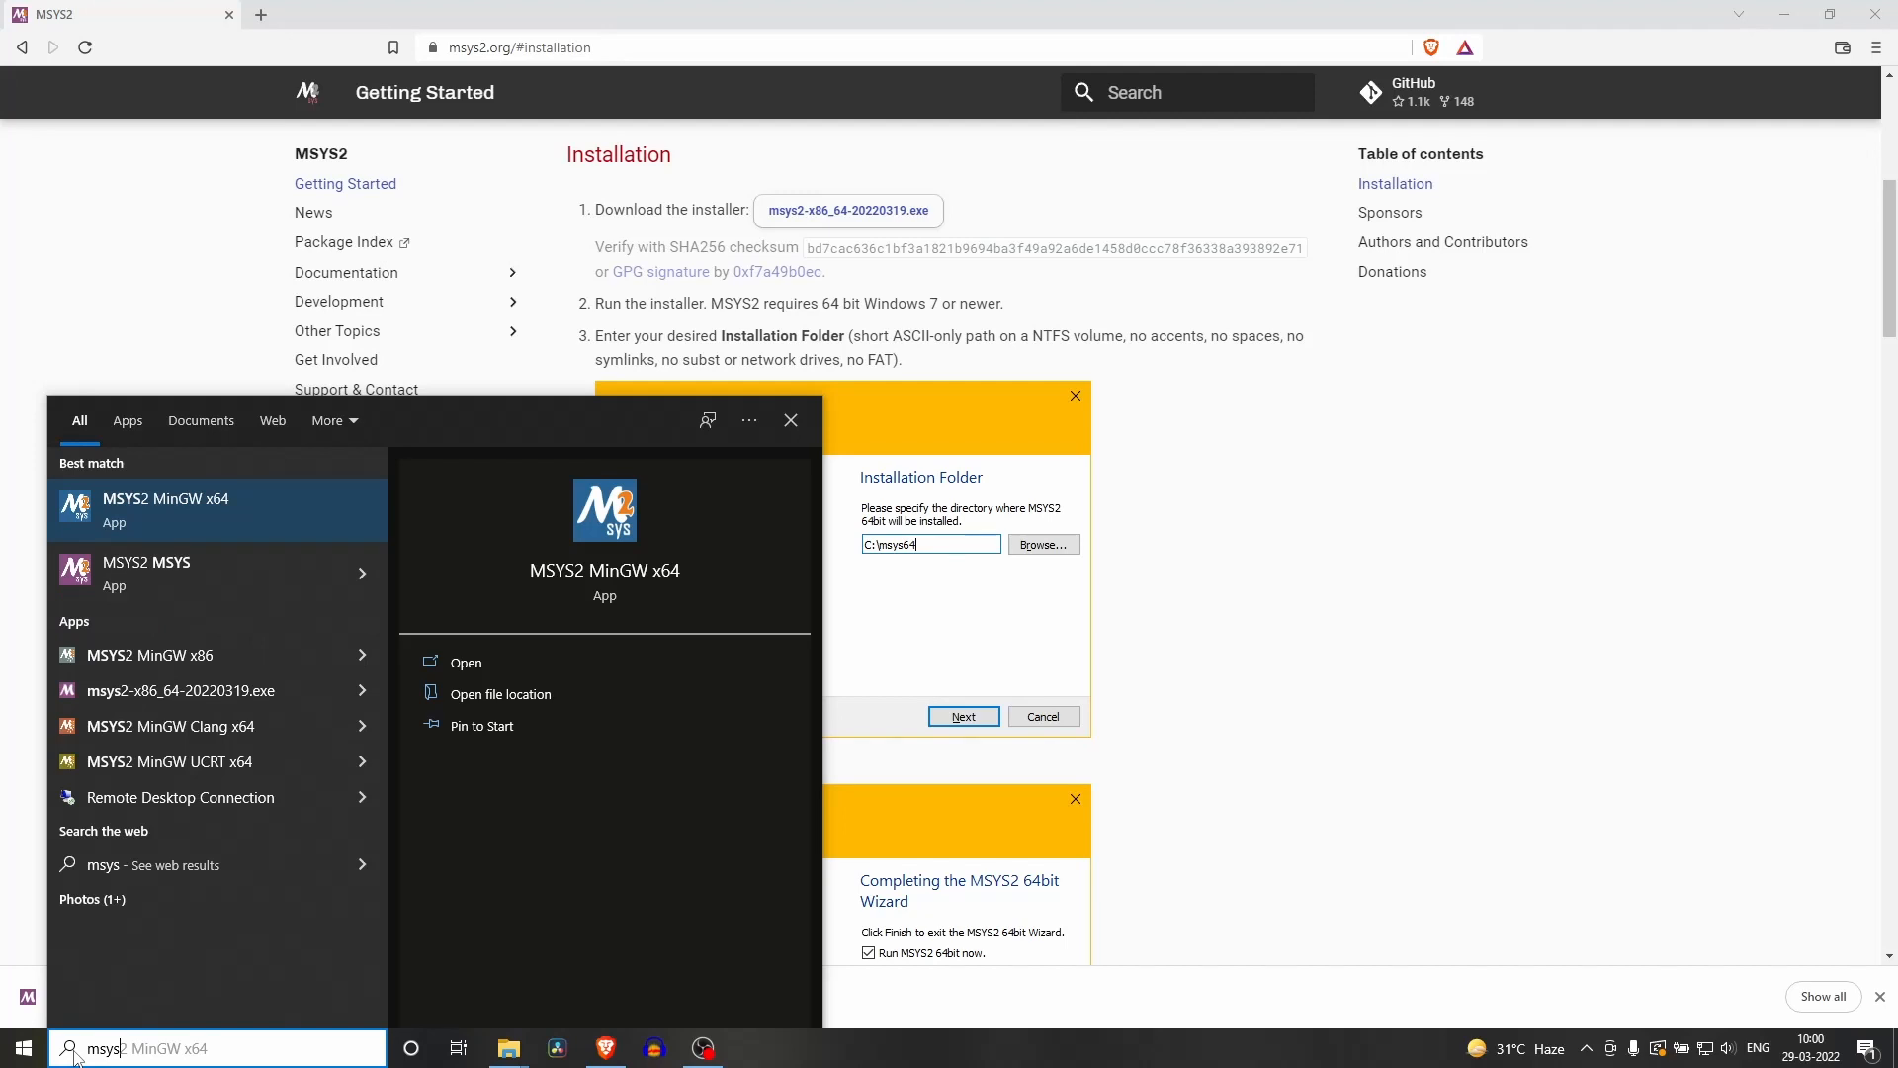
{"action": "left_click", "coordinate": [144, 573]}
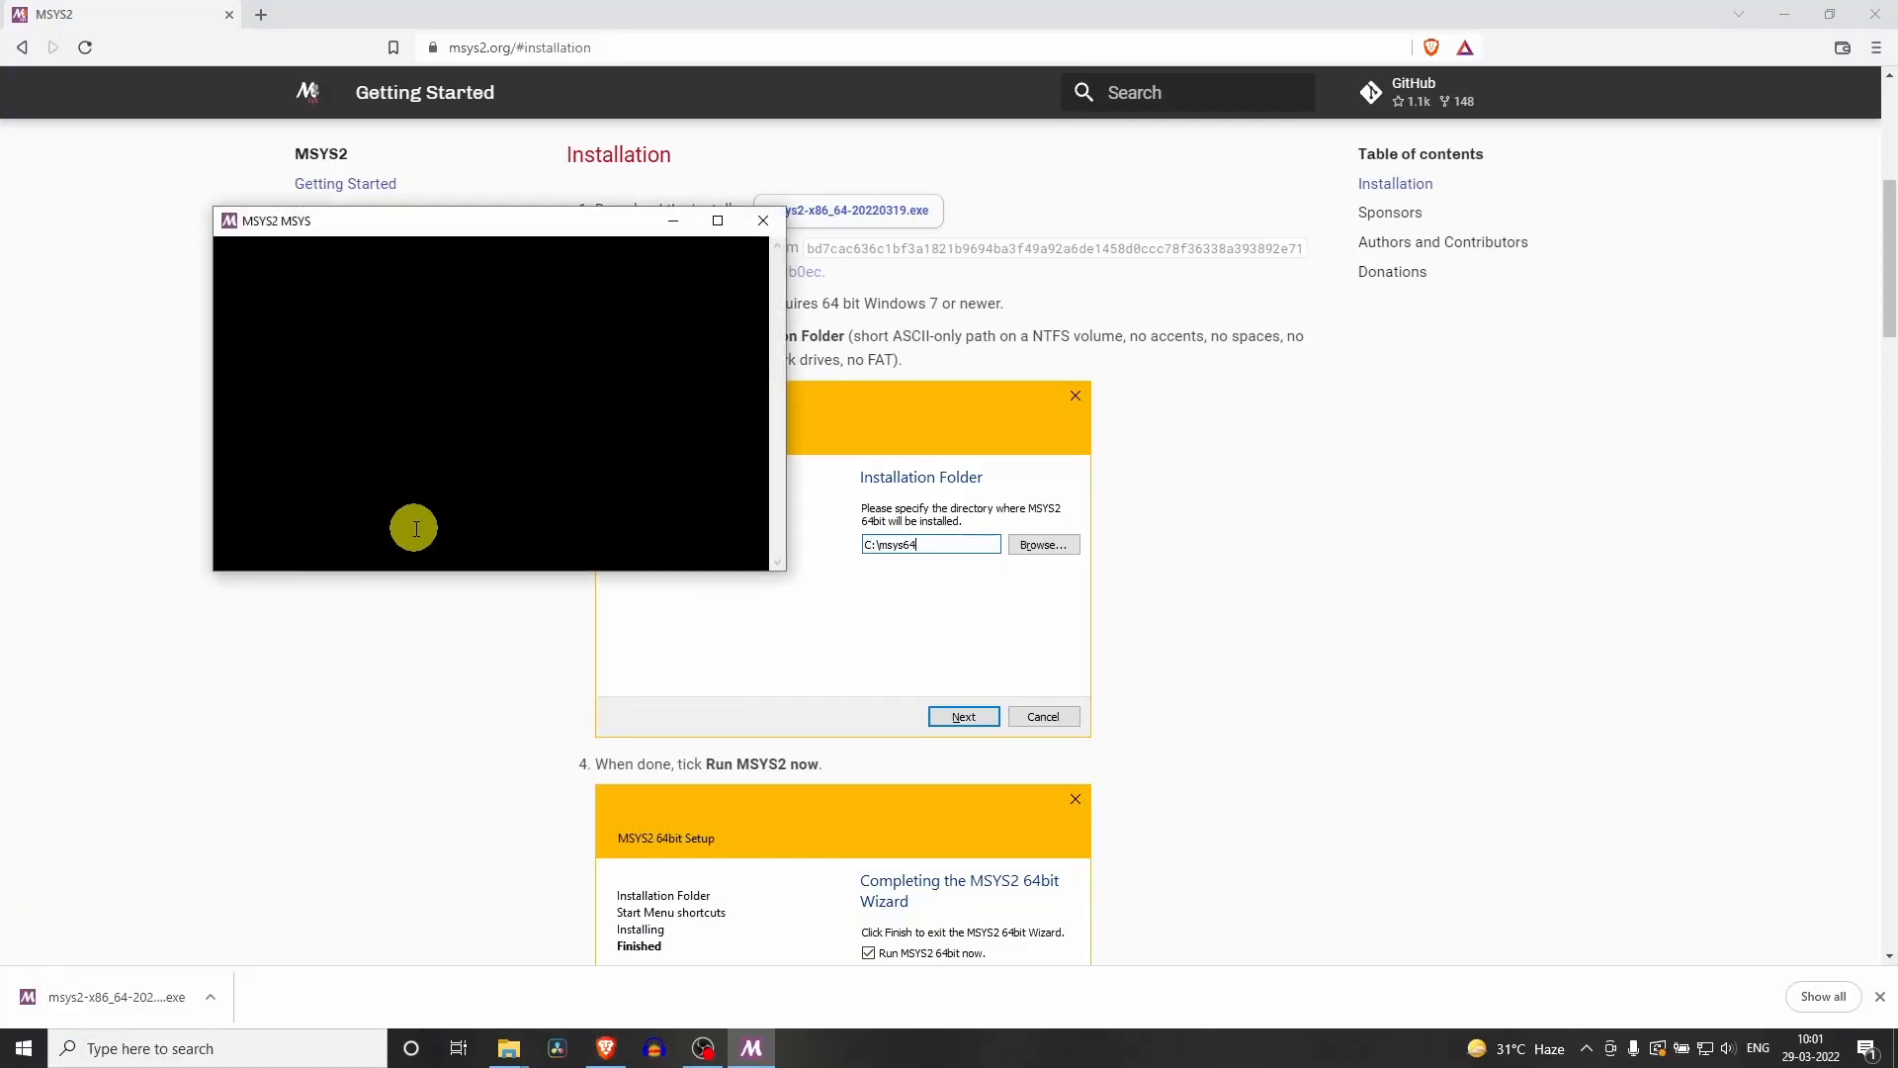
{"action": "left_click_drag", "start_coordinate": [360, 219], "coordinate": [468, 291]}
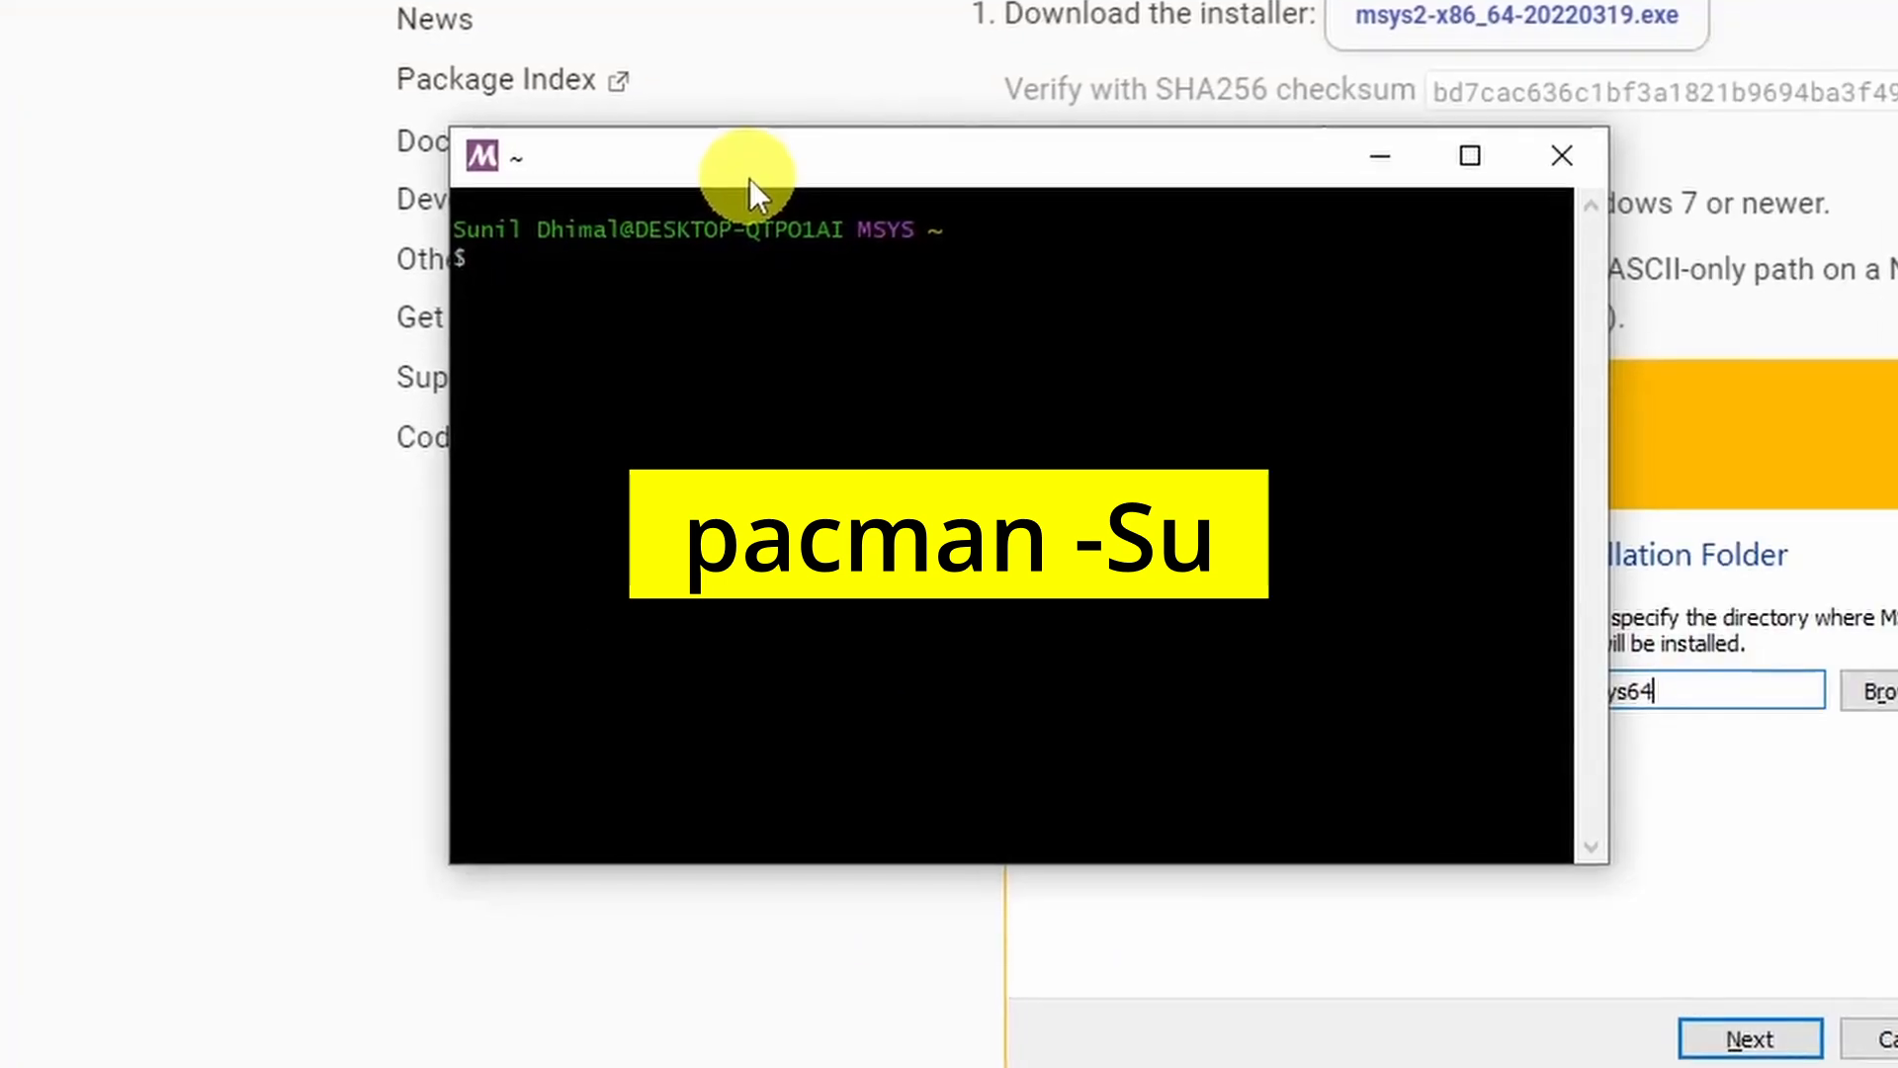
{"action": "type", "text": "pacman -"}
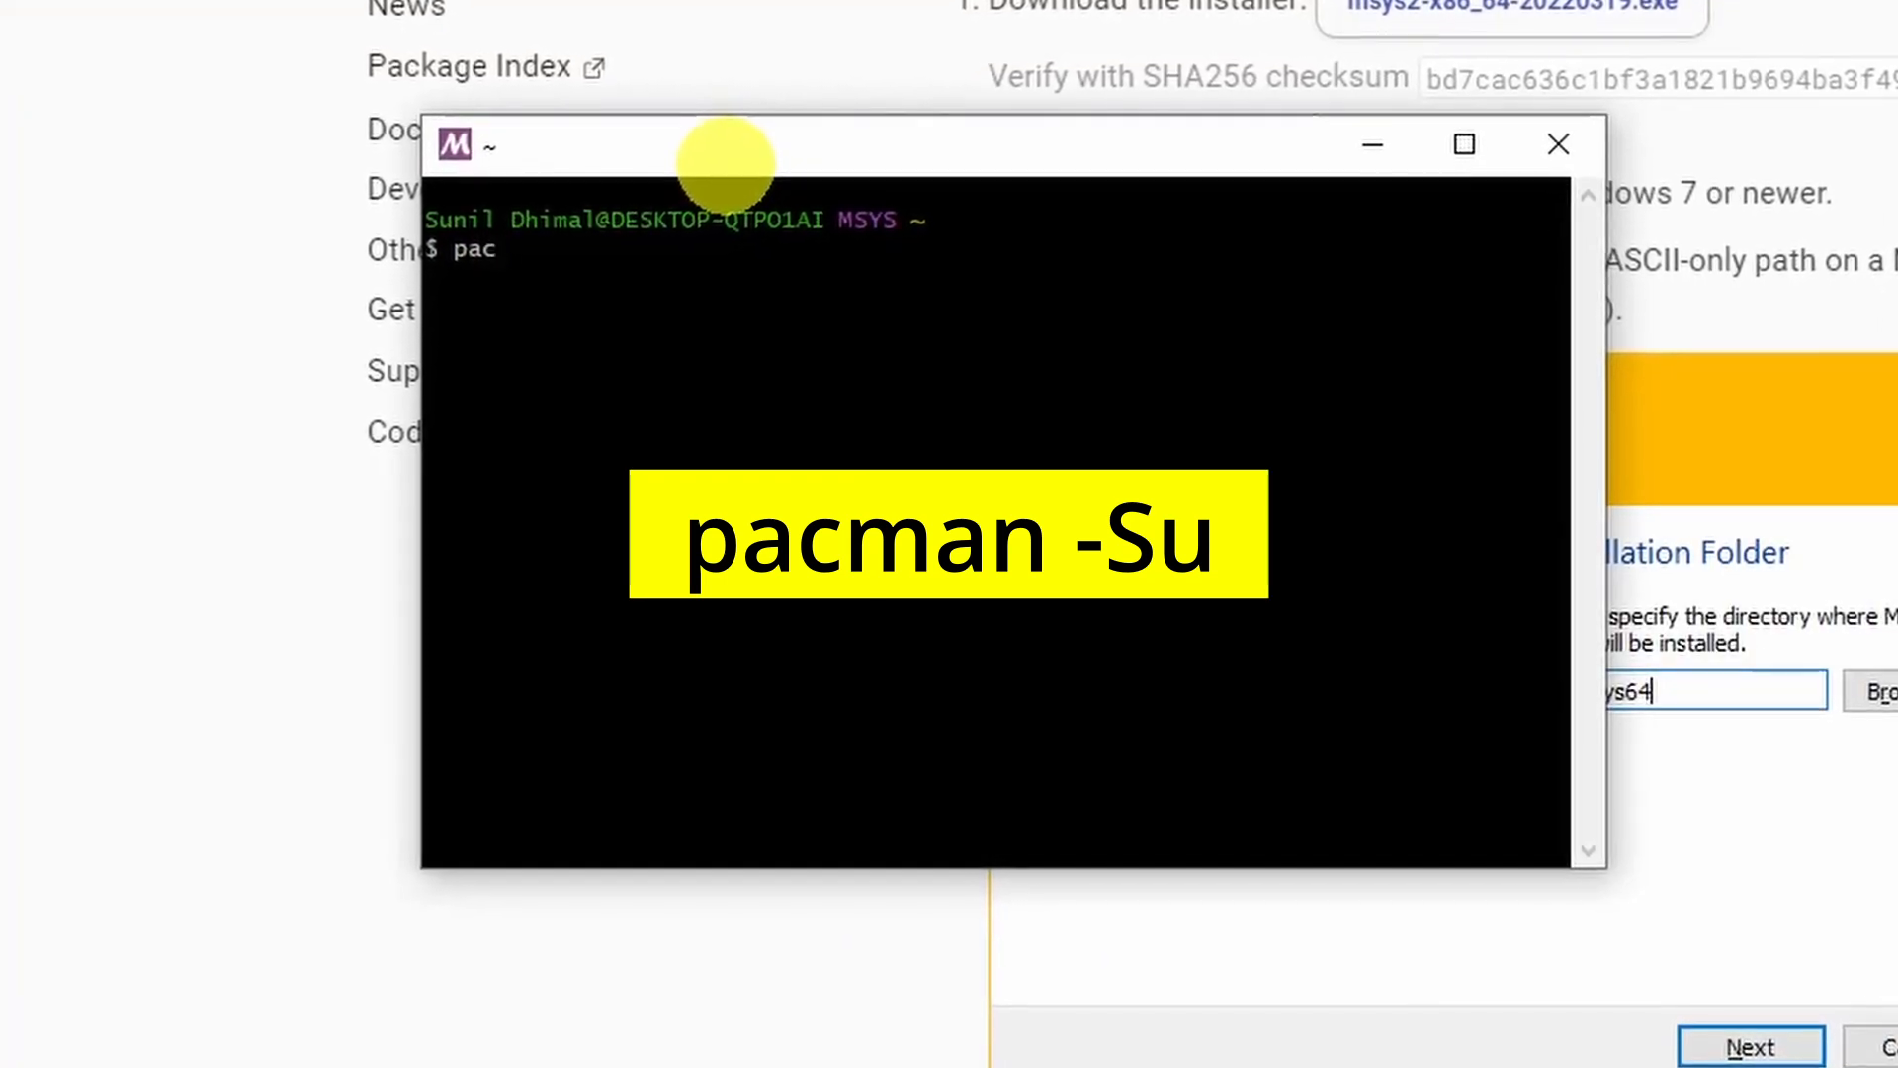
{"action": "type", "text": "Su"}
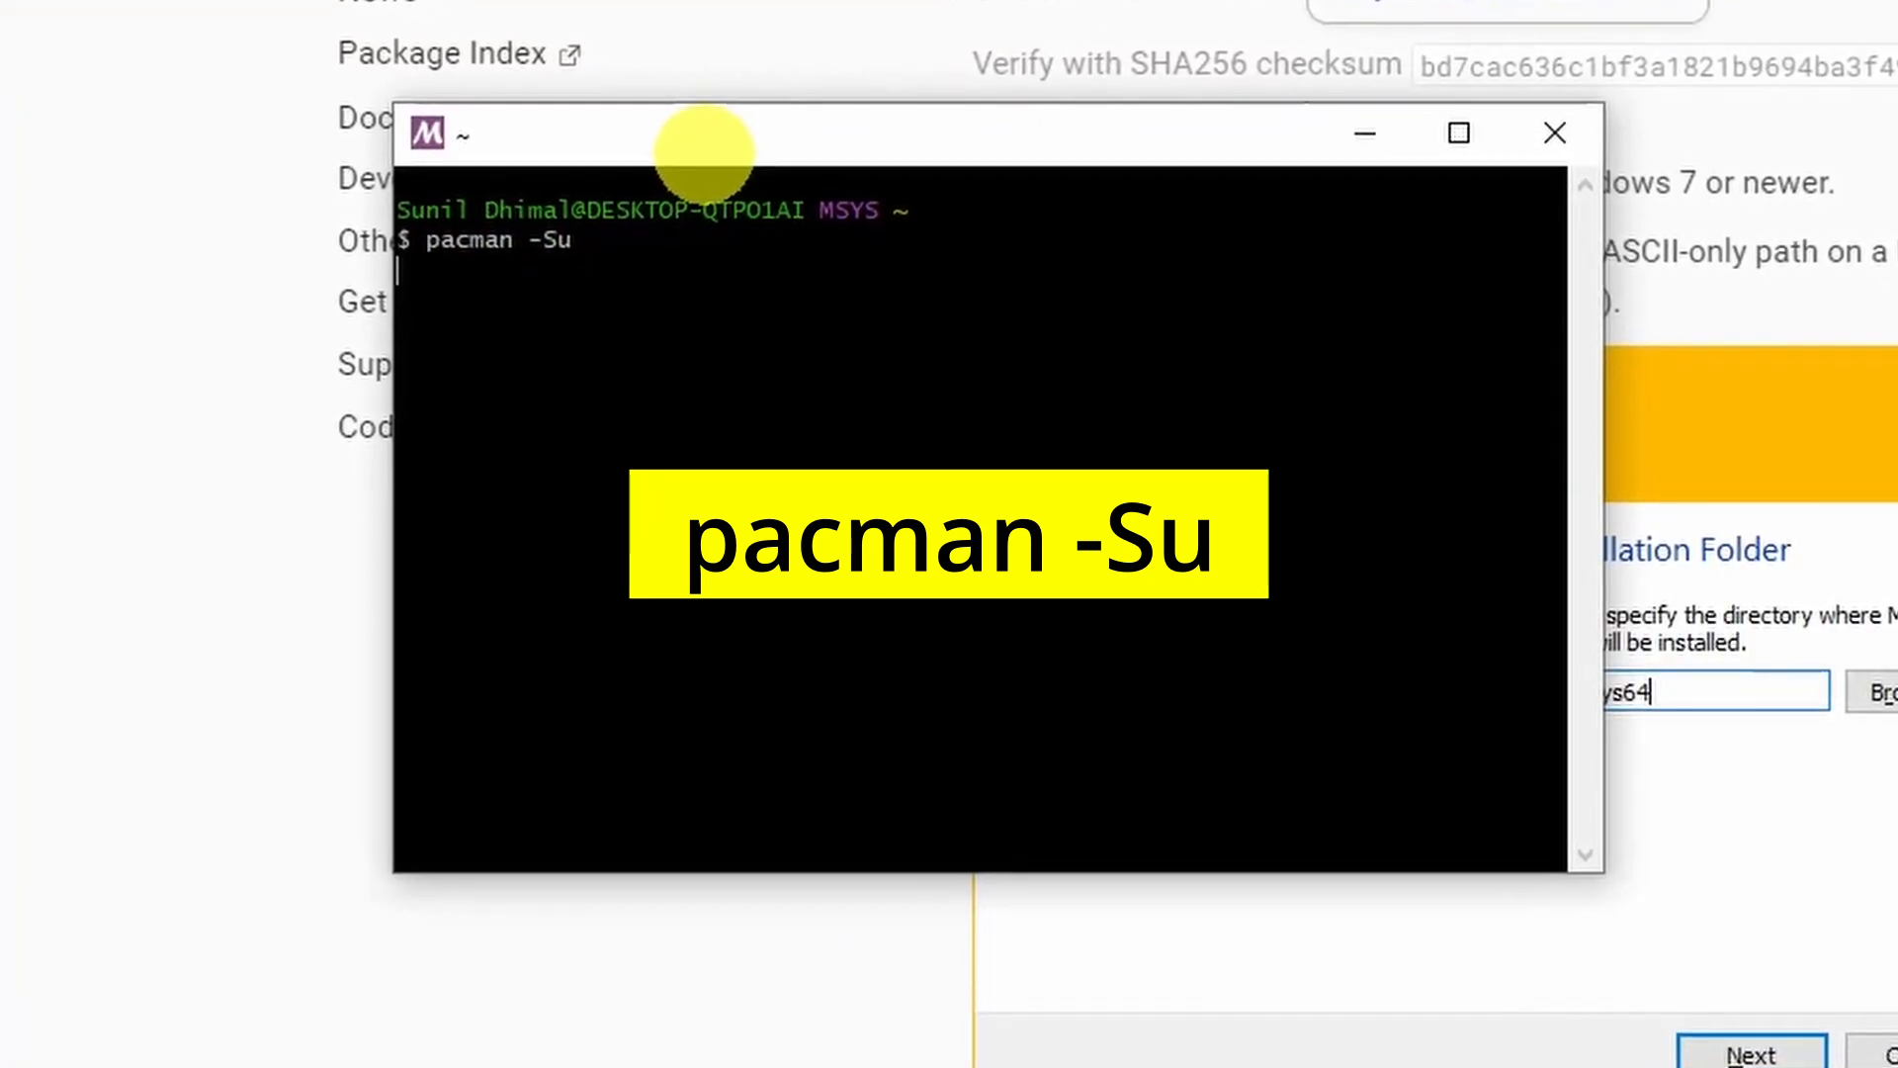
{"action": "key", "text": "Return"}
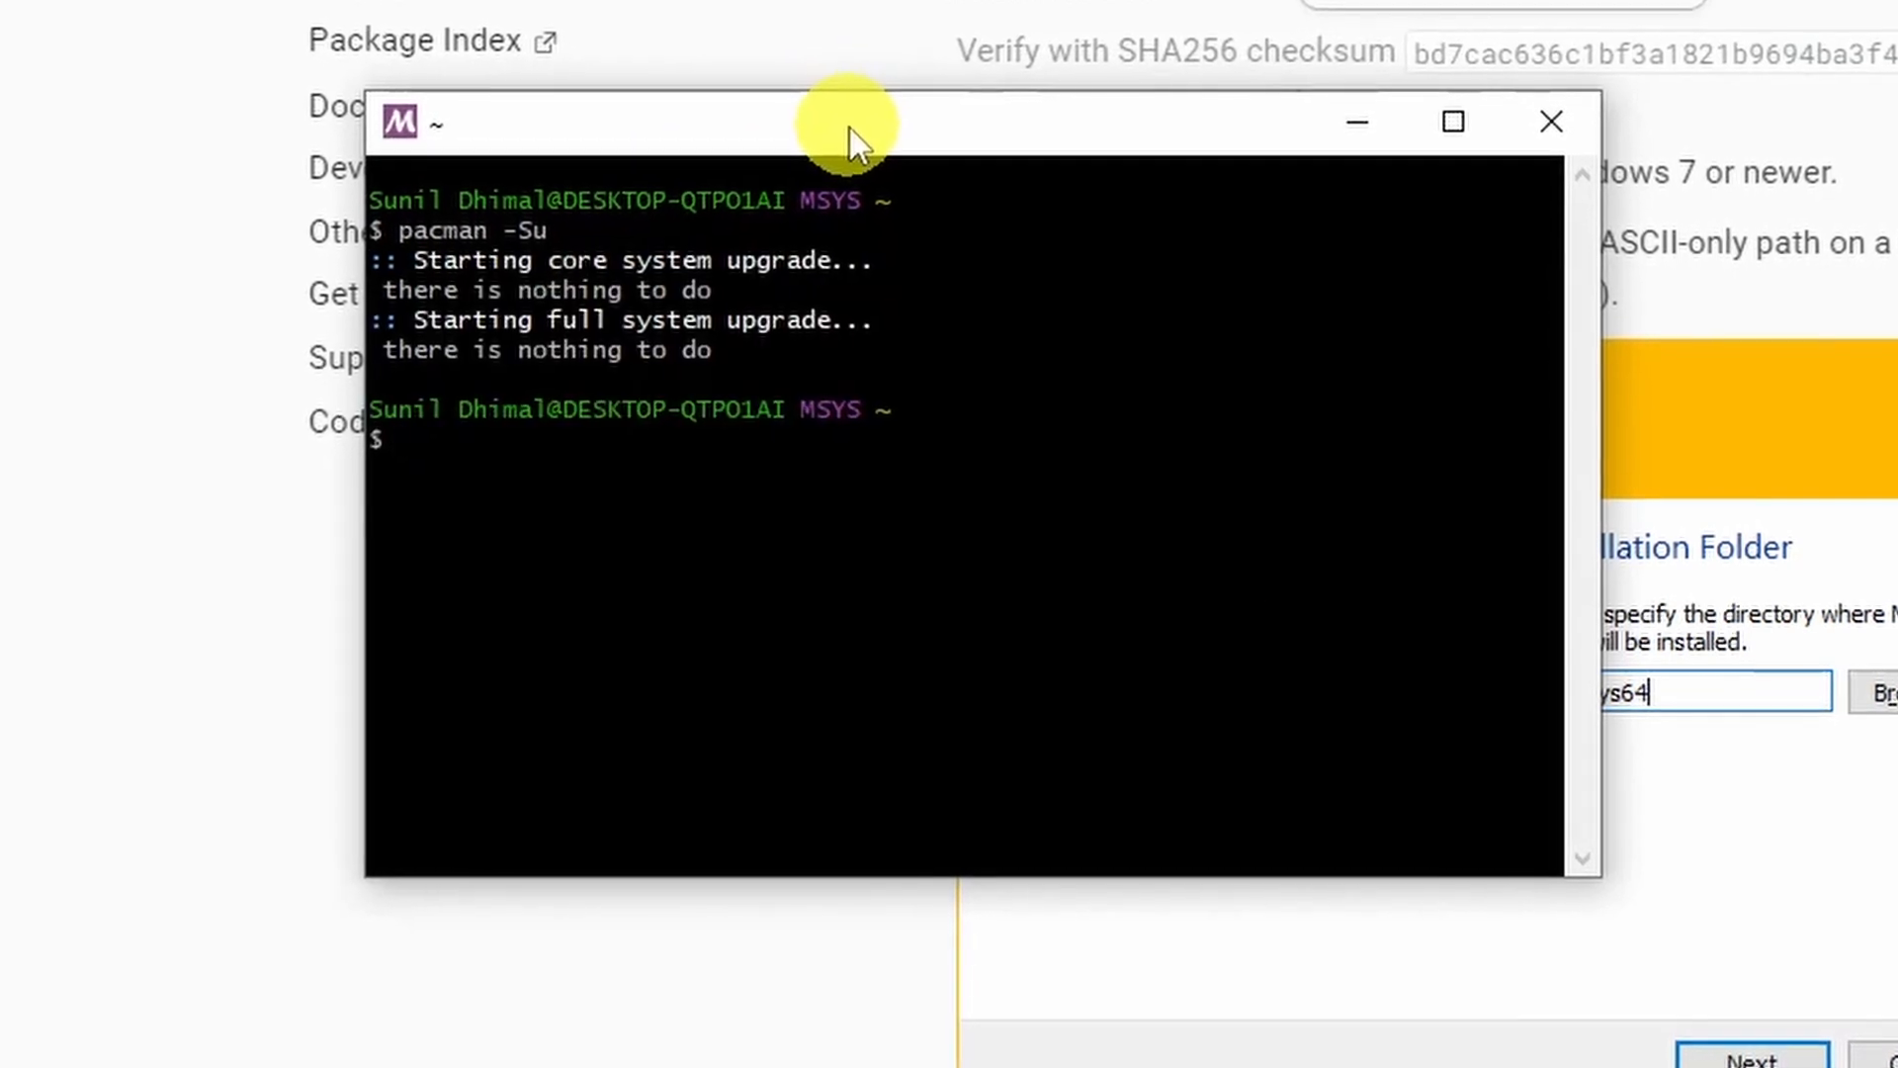
Install the compiler tools with pacman -S --needed base-devel mingw-w64-x86_64-toolchain, accepting the default package selection and the installation
{"action": "type", "text": "pacman -S --needed base-devel mingw-w64-x86_64-toolchain"}
{"action": "key", "text": "Return"}
{"action": "key", "text": "Return"}
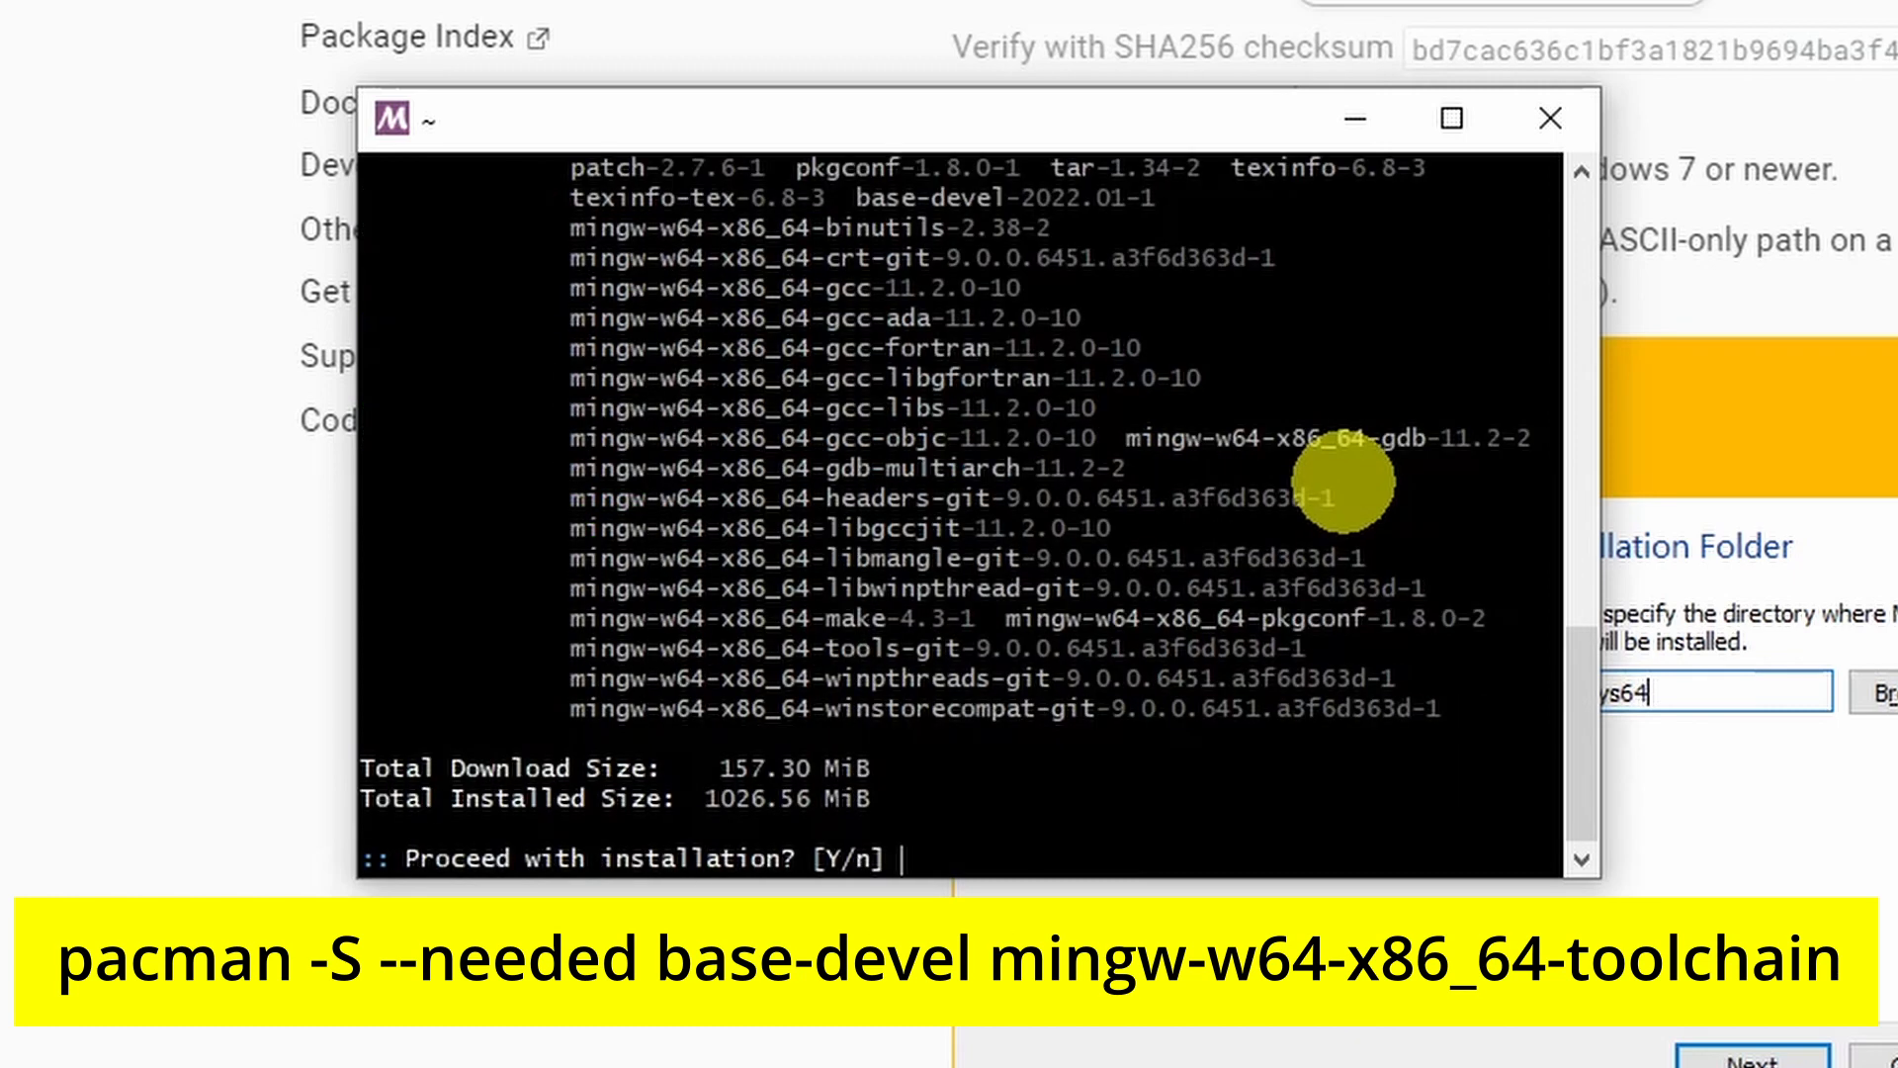
{"action": "type", "text": "Y"}
{"action": "key", "text": "Return"}
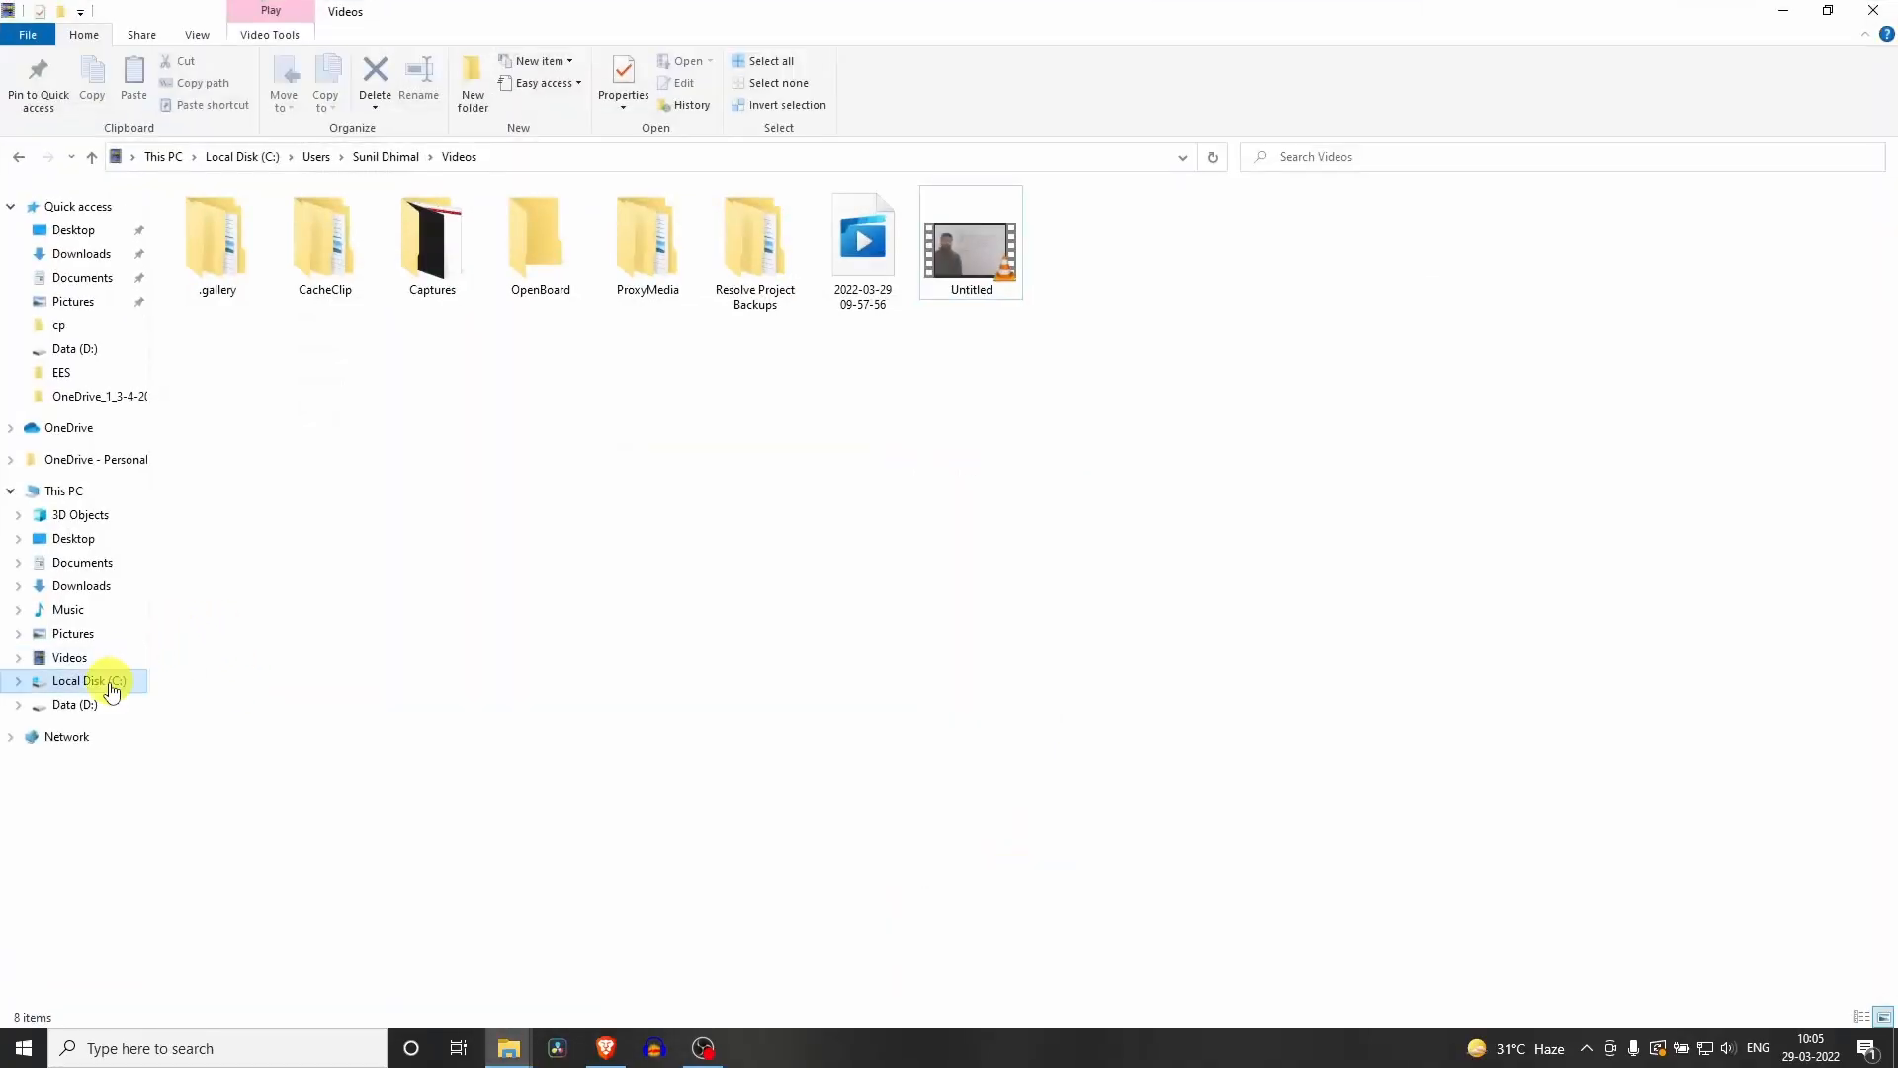
Look for the gcc program in C:\msys64\mingw64\bin in File Explorer, and close the window
{"action": "left_click", "coordinate": [89, 681]}
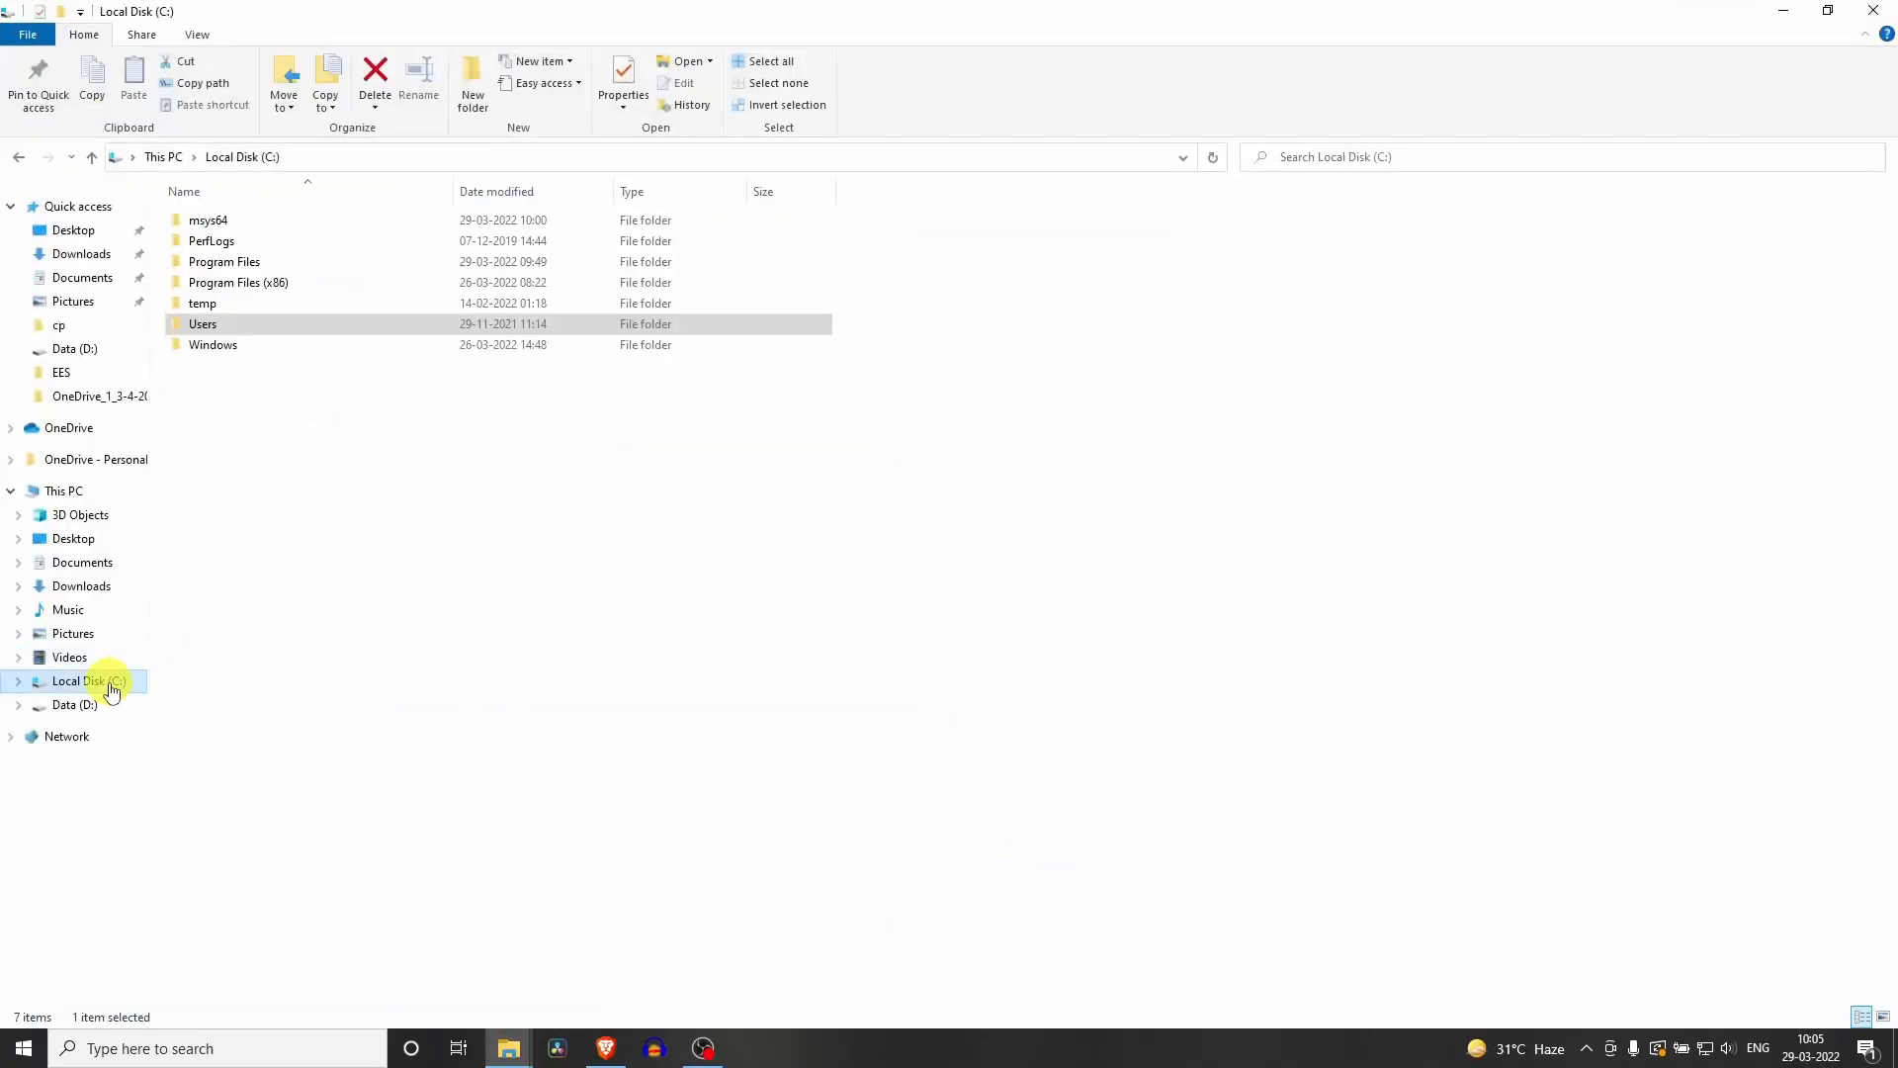
{"action": "double_click", "coordinate": [302, 221]}
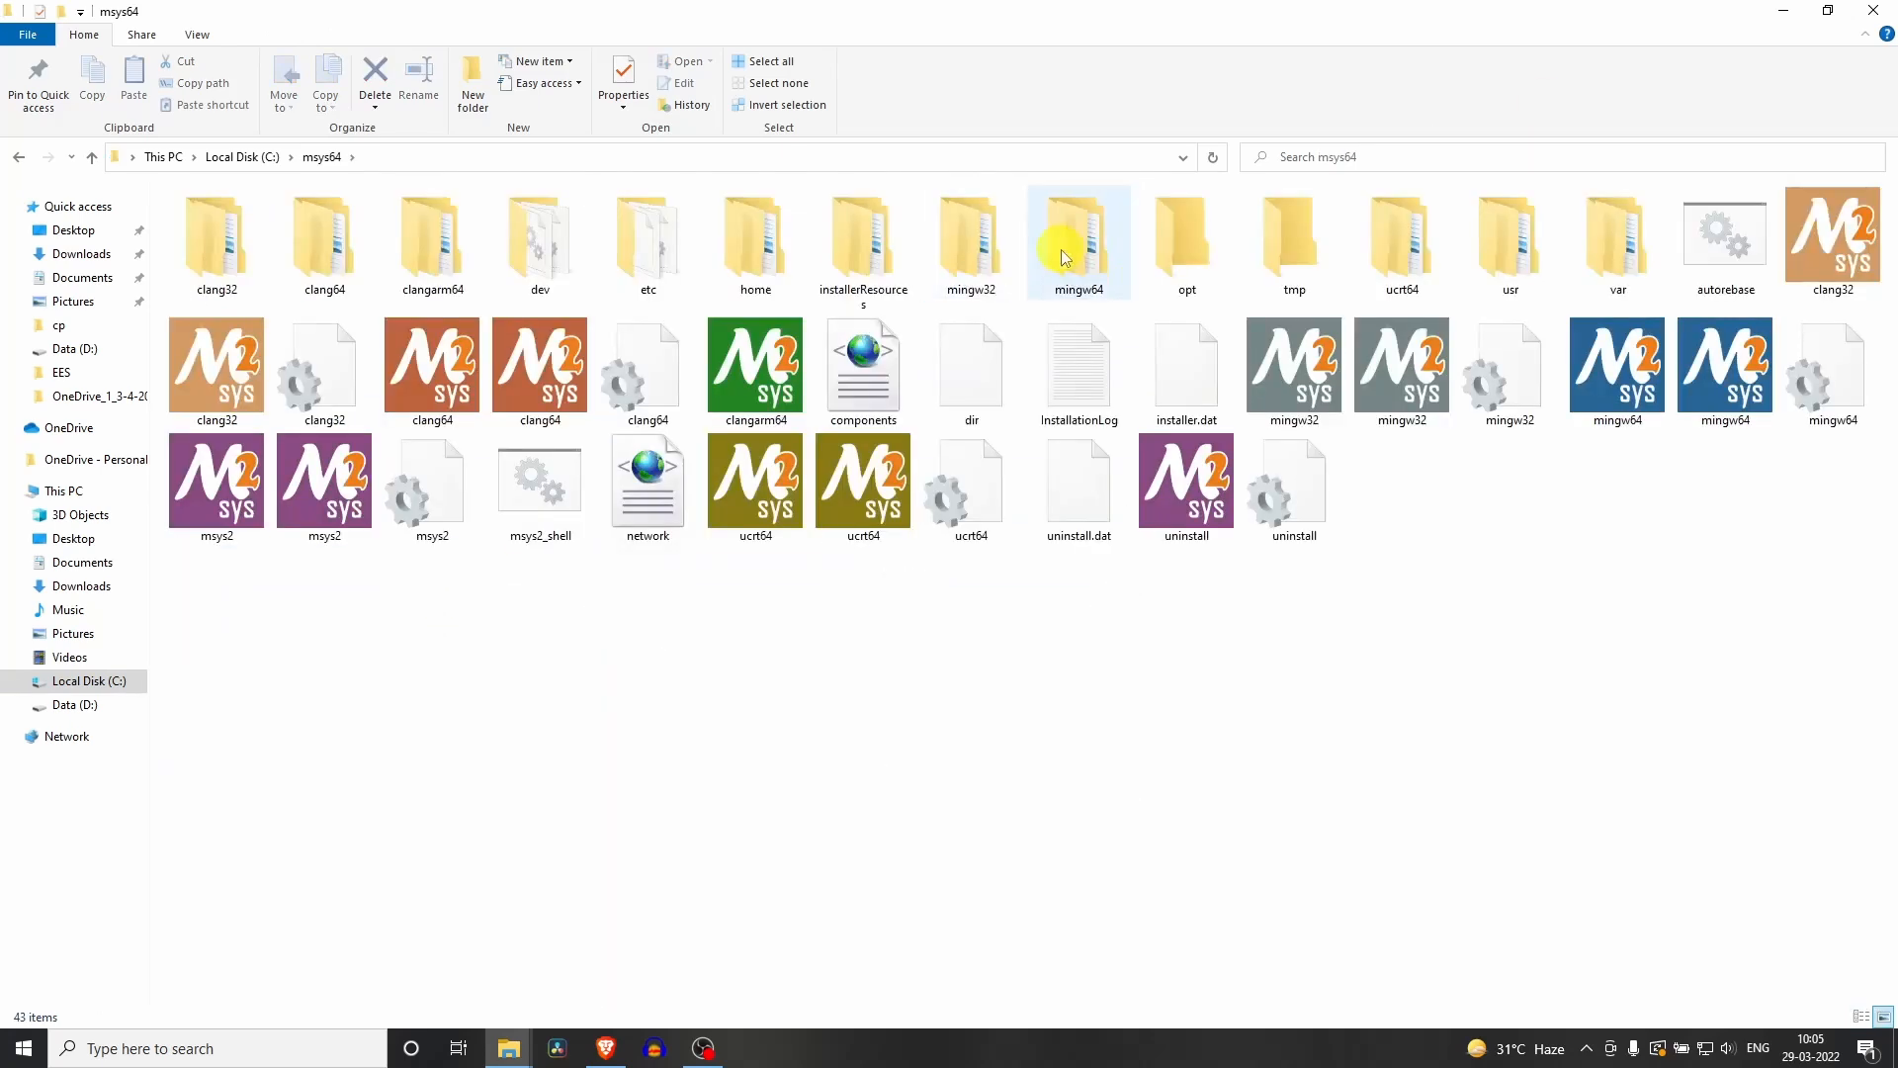
{"action": "double_click", "coordinate": [1062, 252]}
{"action": "double_click", "coordinate": [645, 221]}
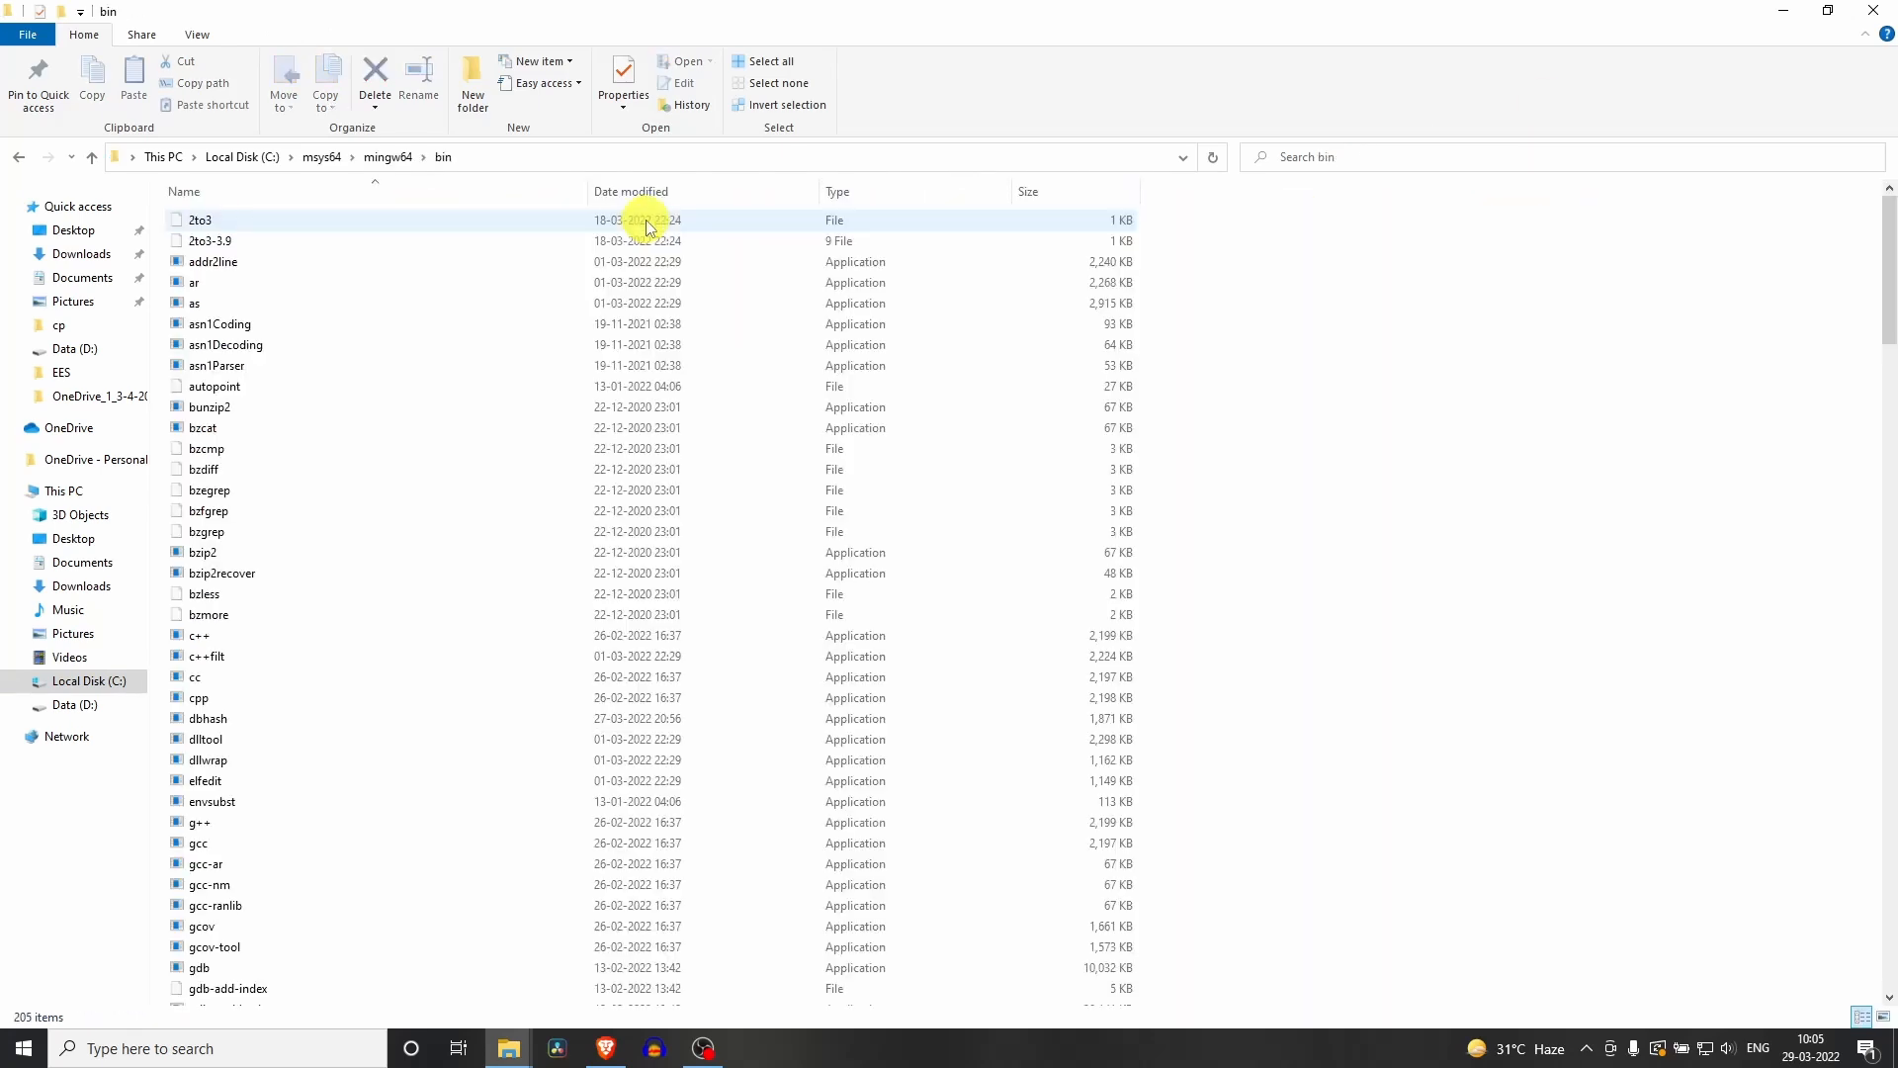
{"action": "scroll", "coordinate": [571, 368], "scroll_direction": "down", "scroll_amount": 2}
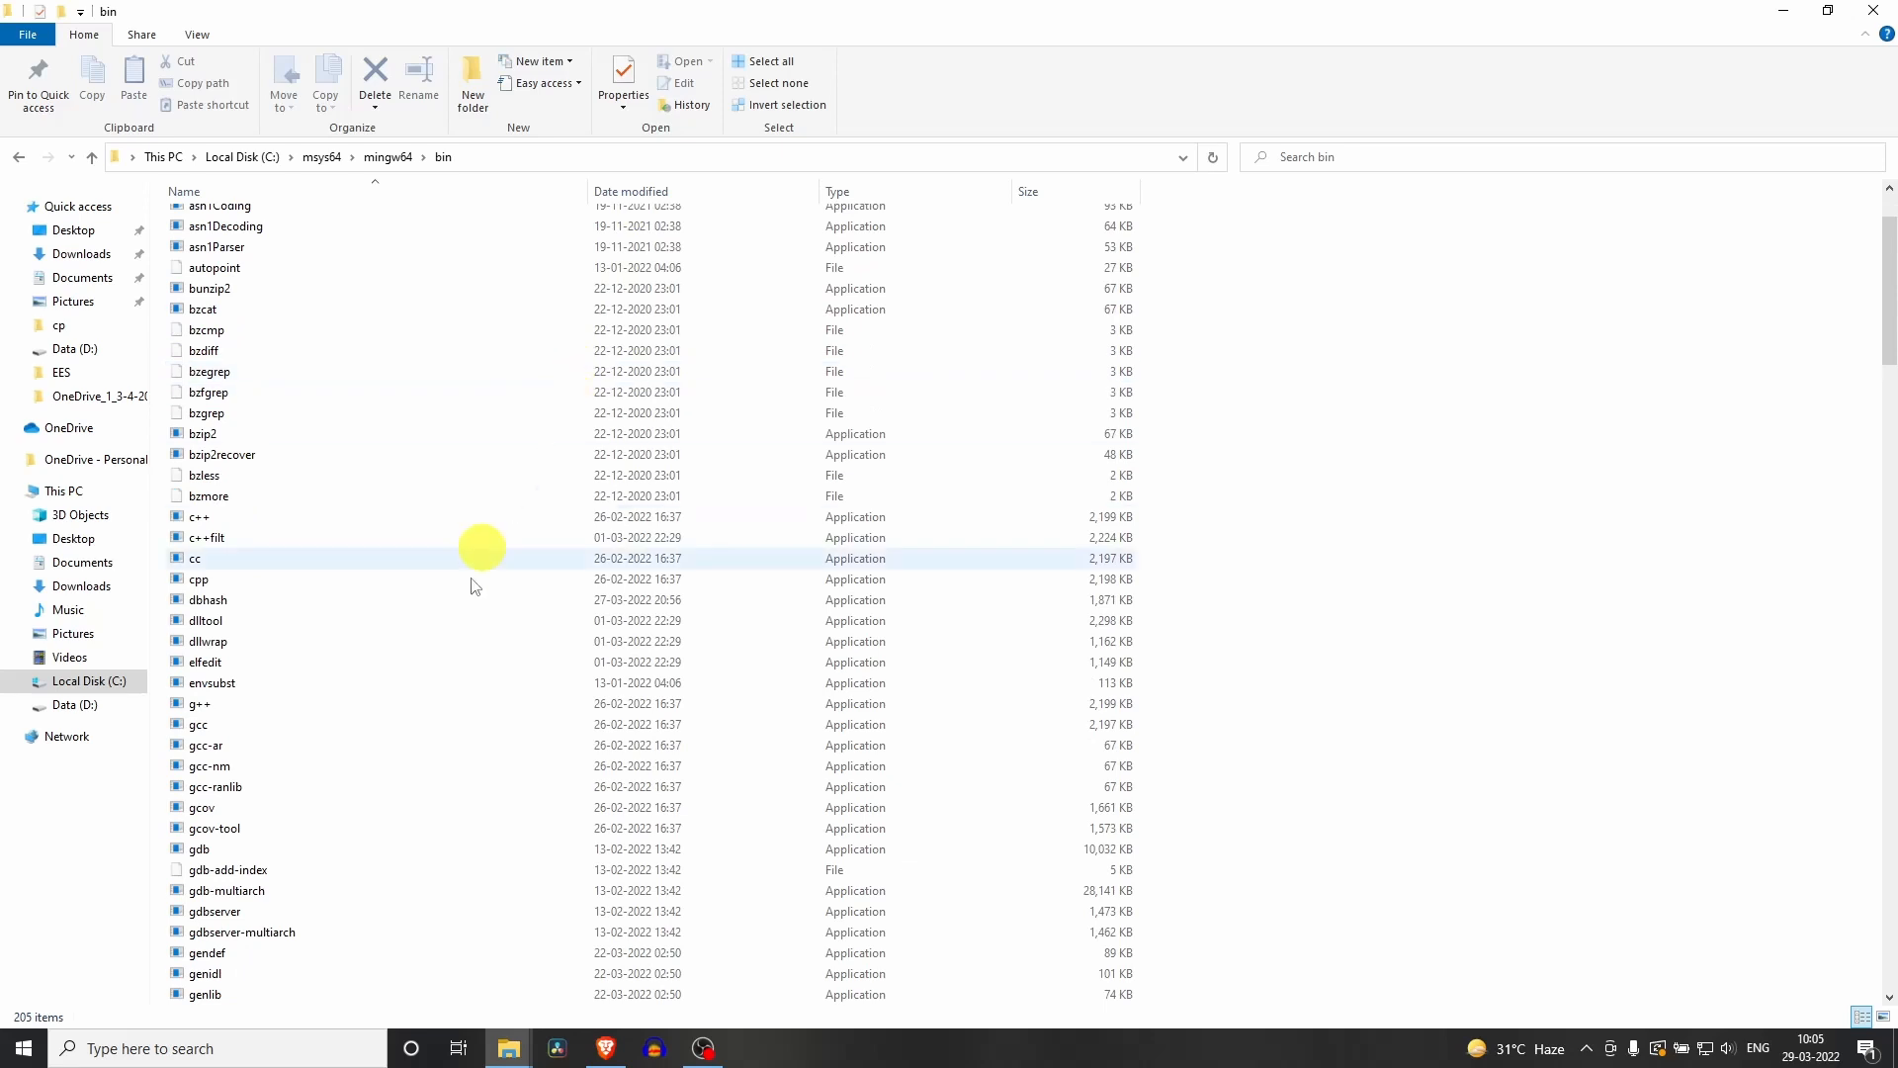
{"action": "left_click", "coordinate": [428, 728]}
{"action": "scroll", "coordinate": [428, 727], "scroll_direction": "down", "scroll_amount": 4}
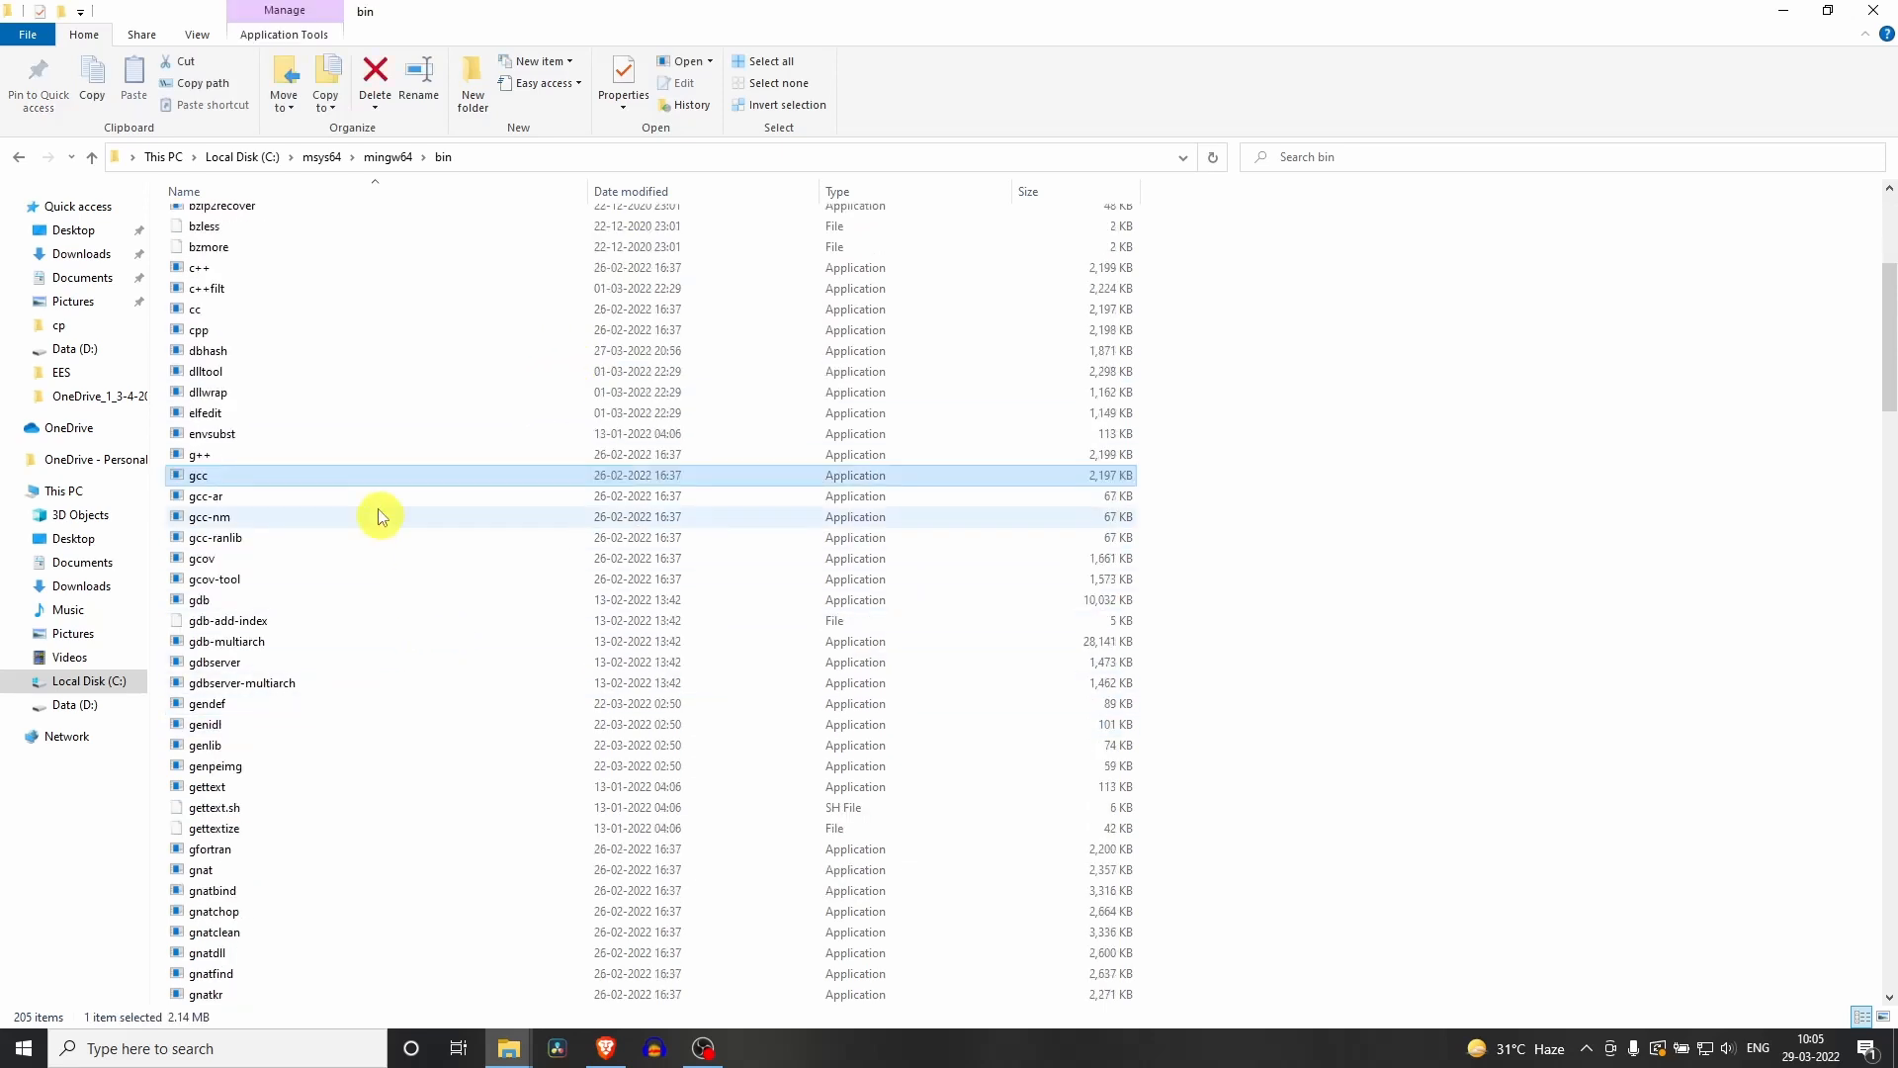
{"action": "left_click", "coordinate": [1879, 9]}
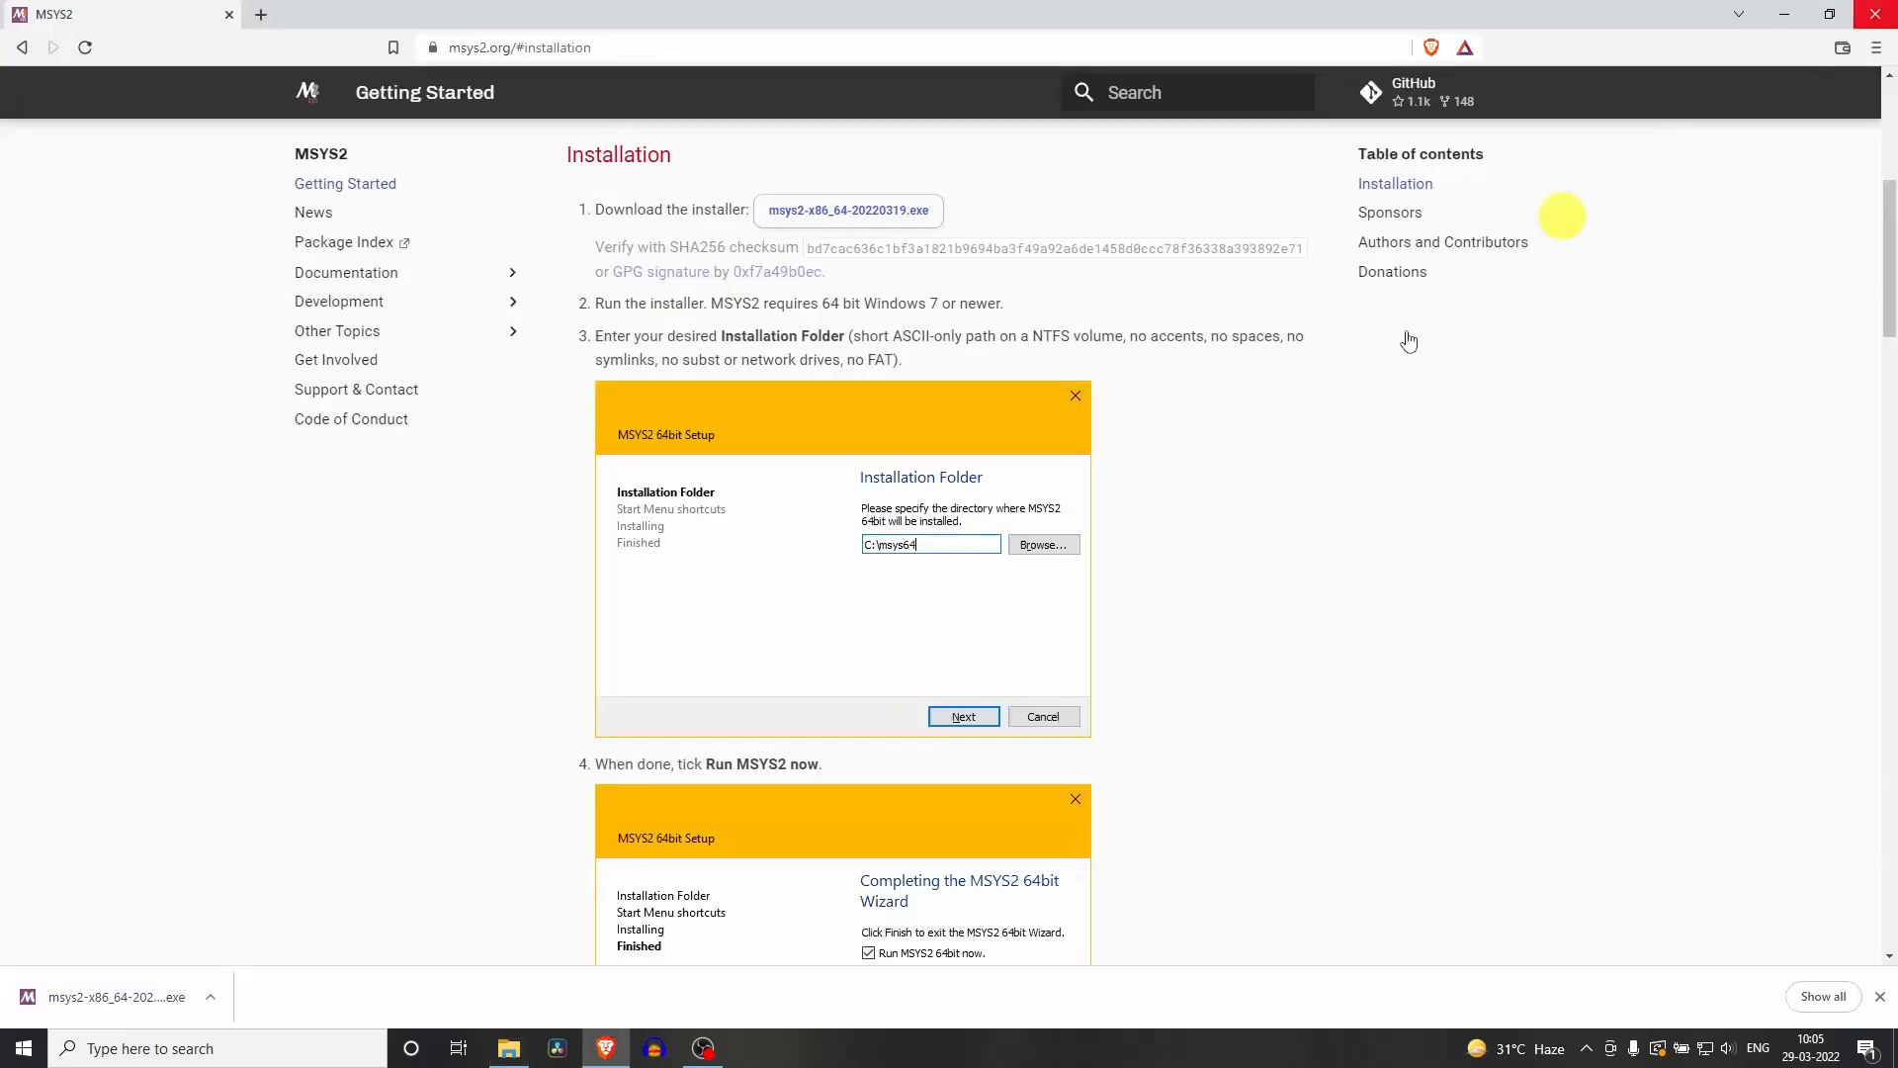
Open the MSYS2 MinGW x64 terminal and check the compiler version with gcc --version
{"action": "left_click", "coordinate": [25, 1050]}
{"action": "type", "text": "ming"}
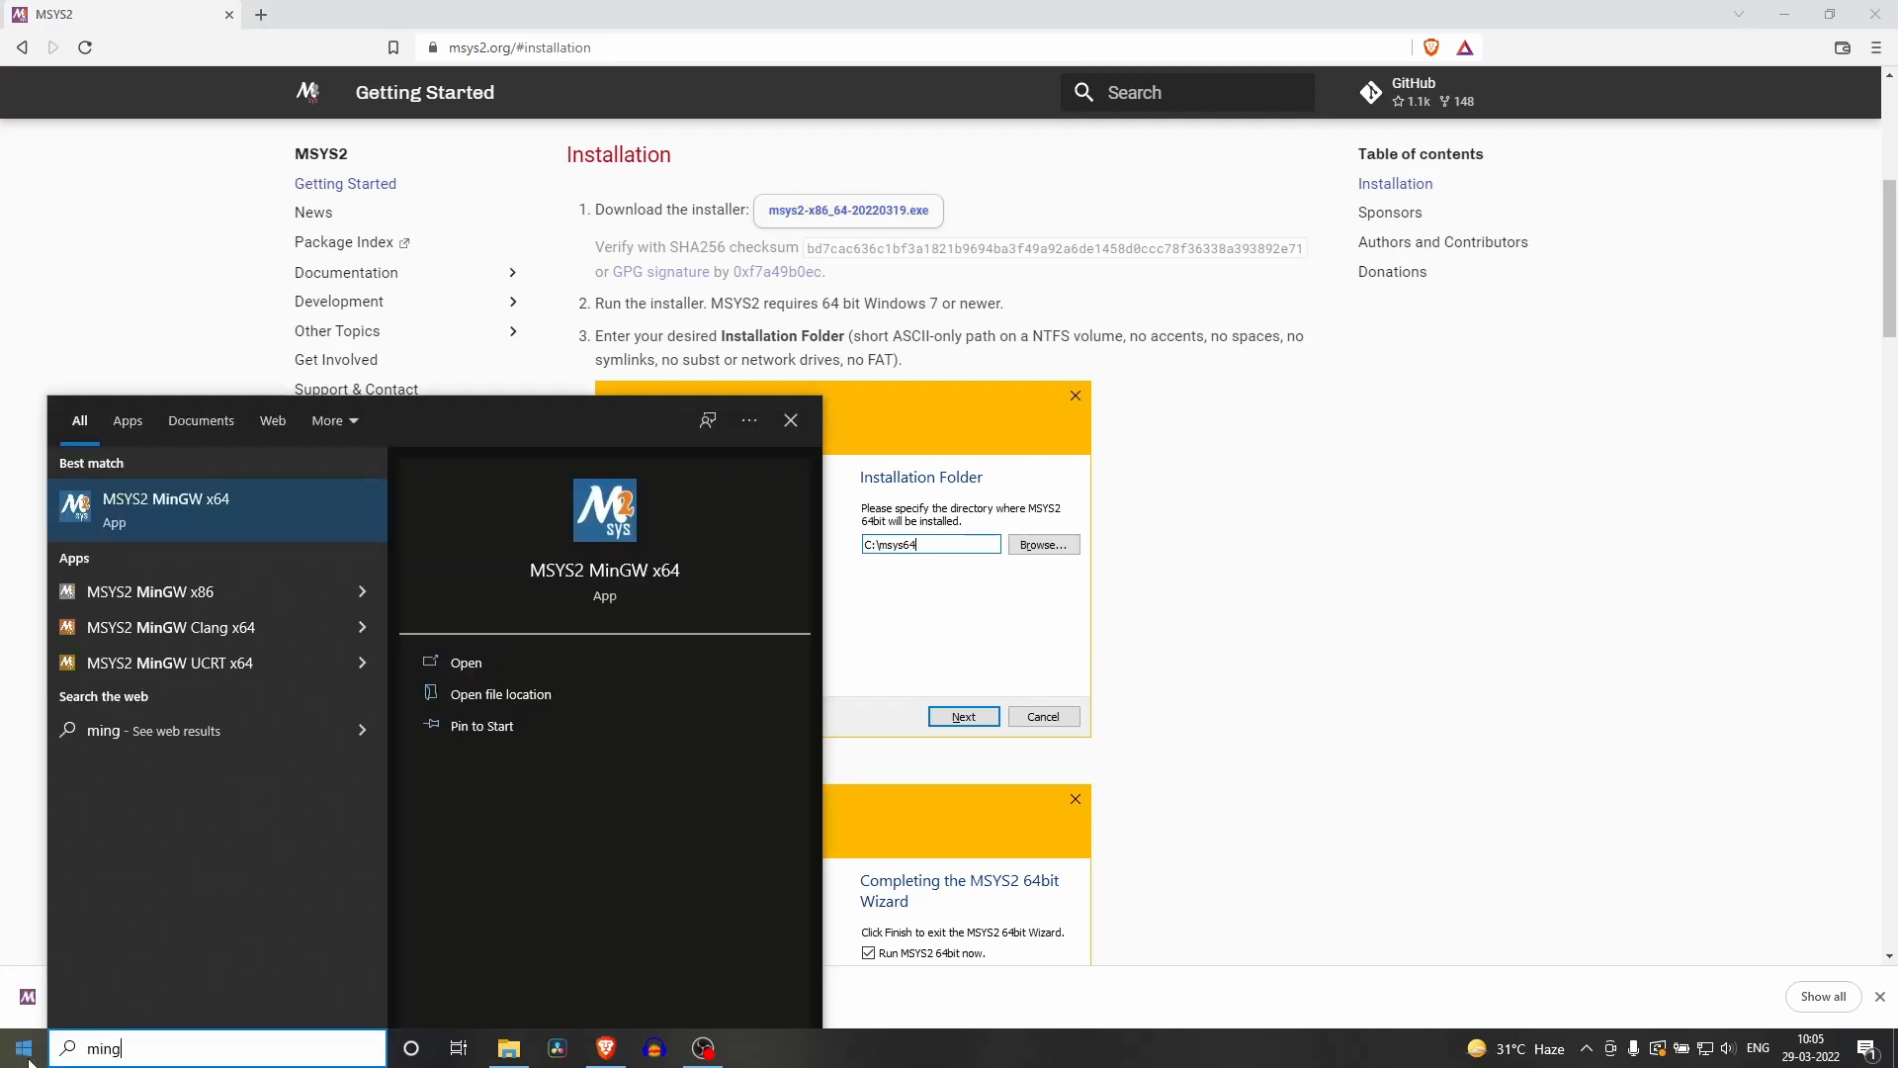
{"action": "type", "text": "w"}
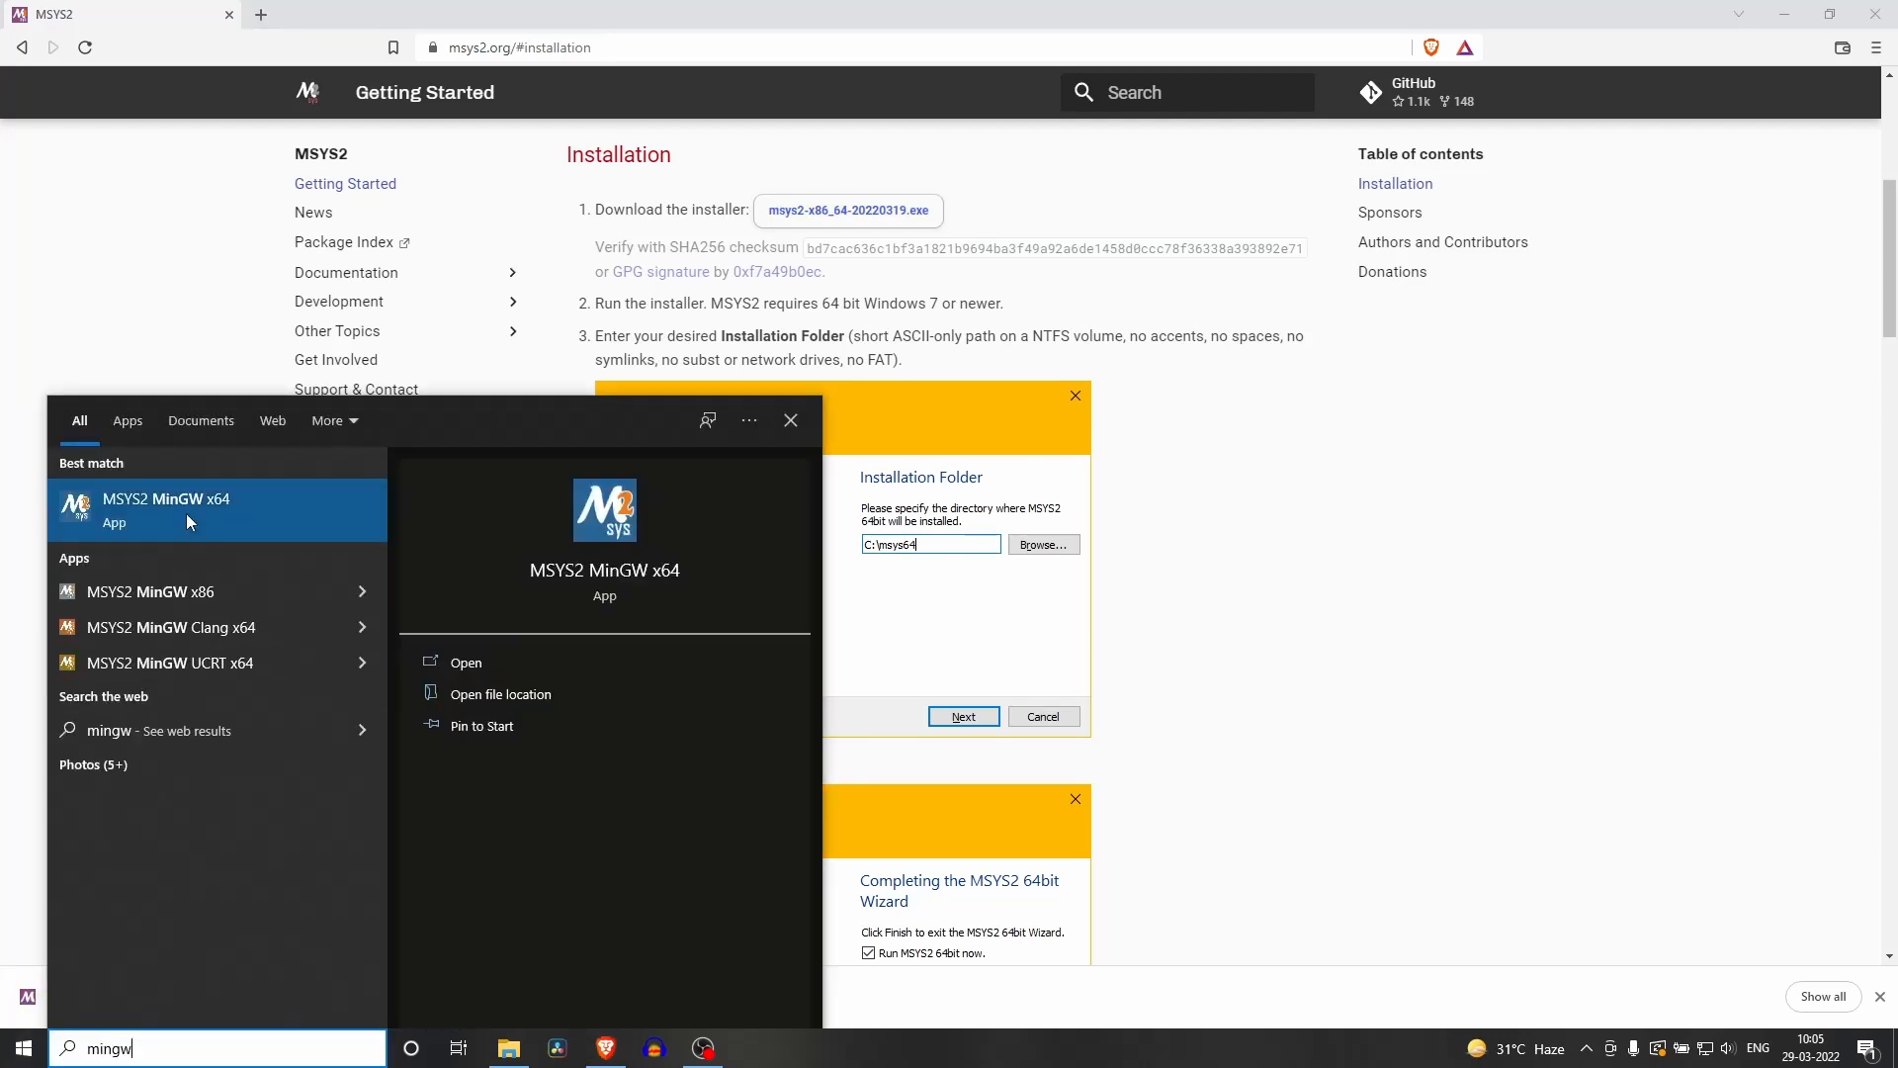
{"action": "left_click", "coordinate": [186, 508]}
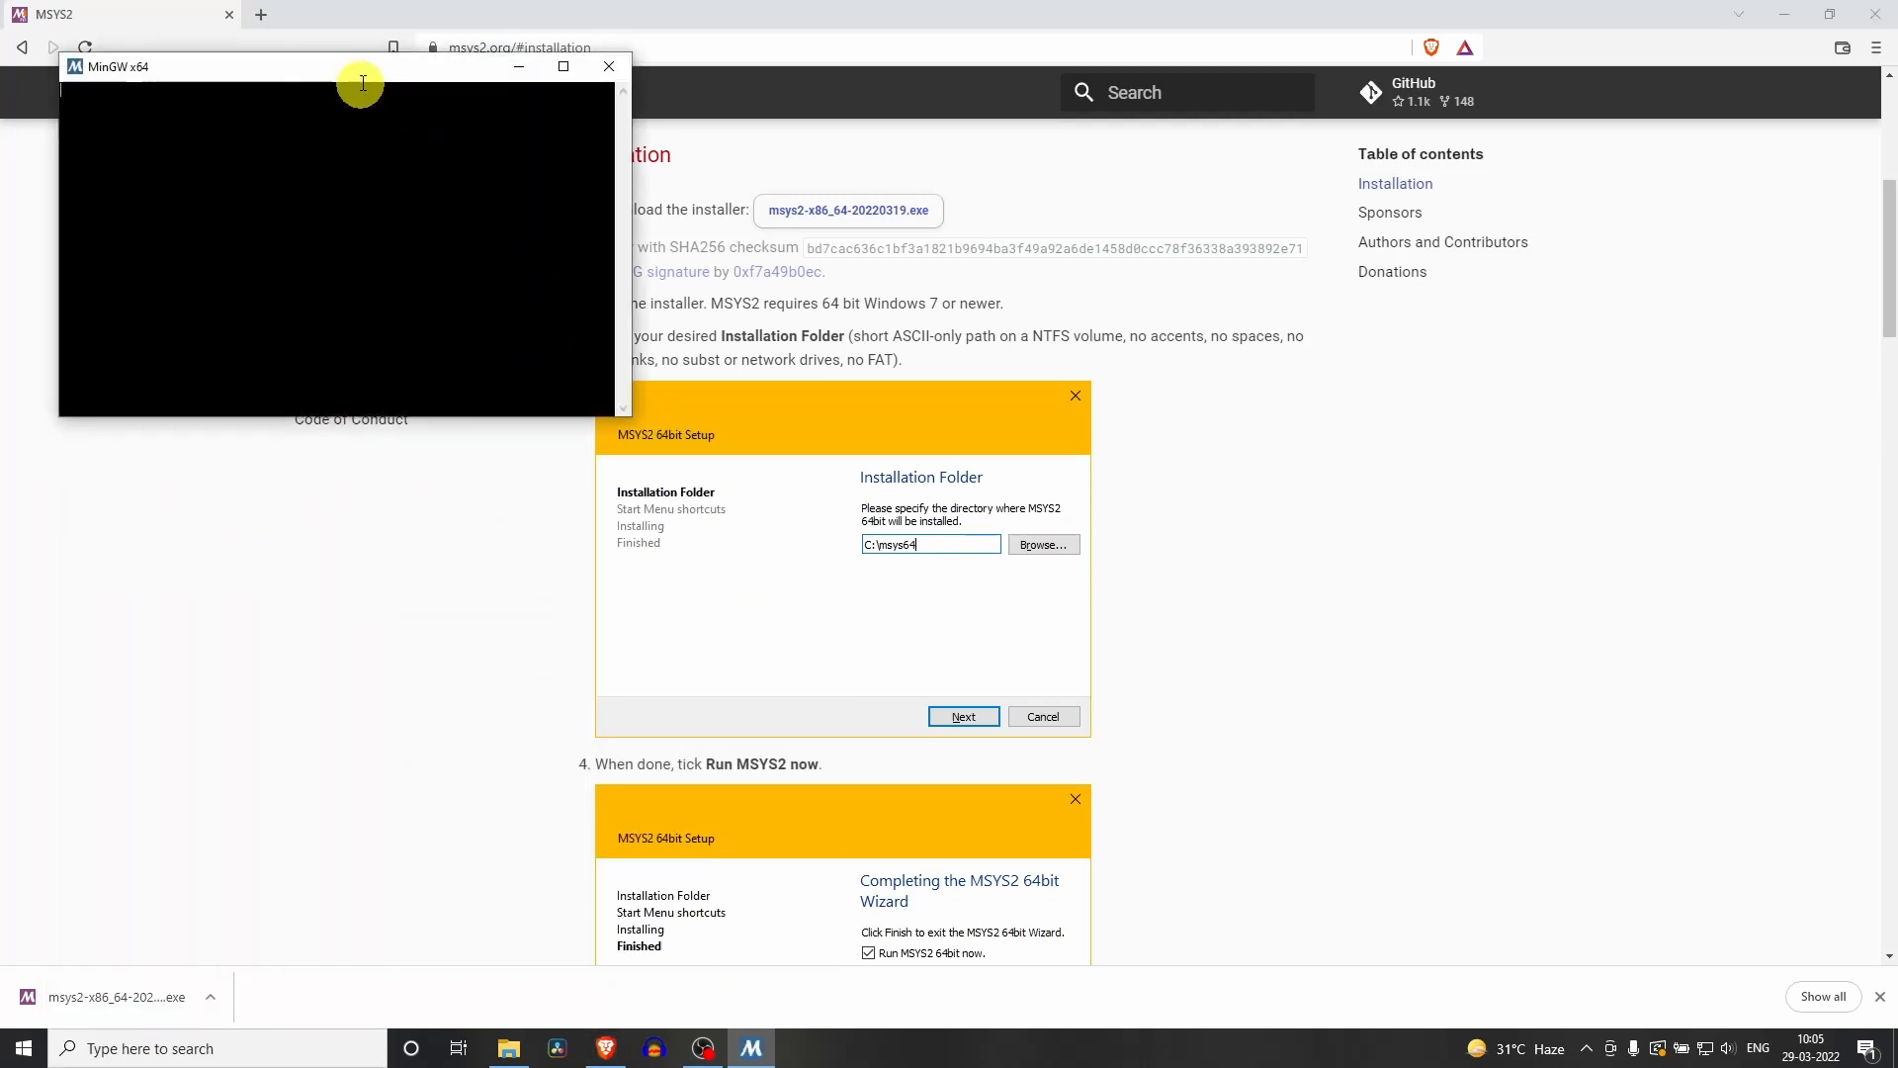
{"action": "left_click_drag", "start_coordinate": [360, 76], "coordinate": [841, 274]}
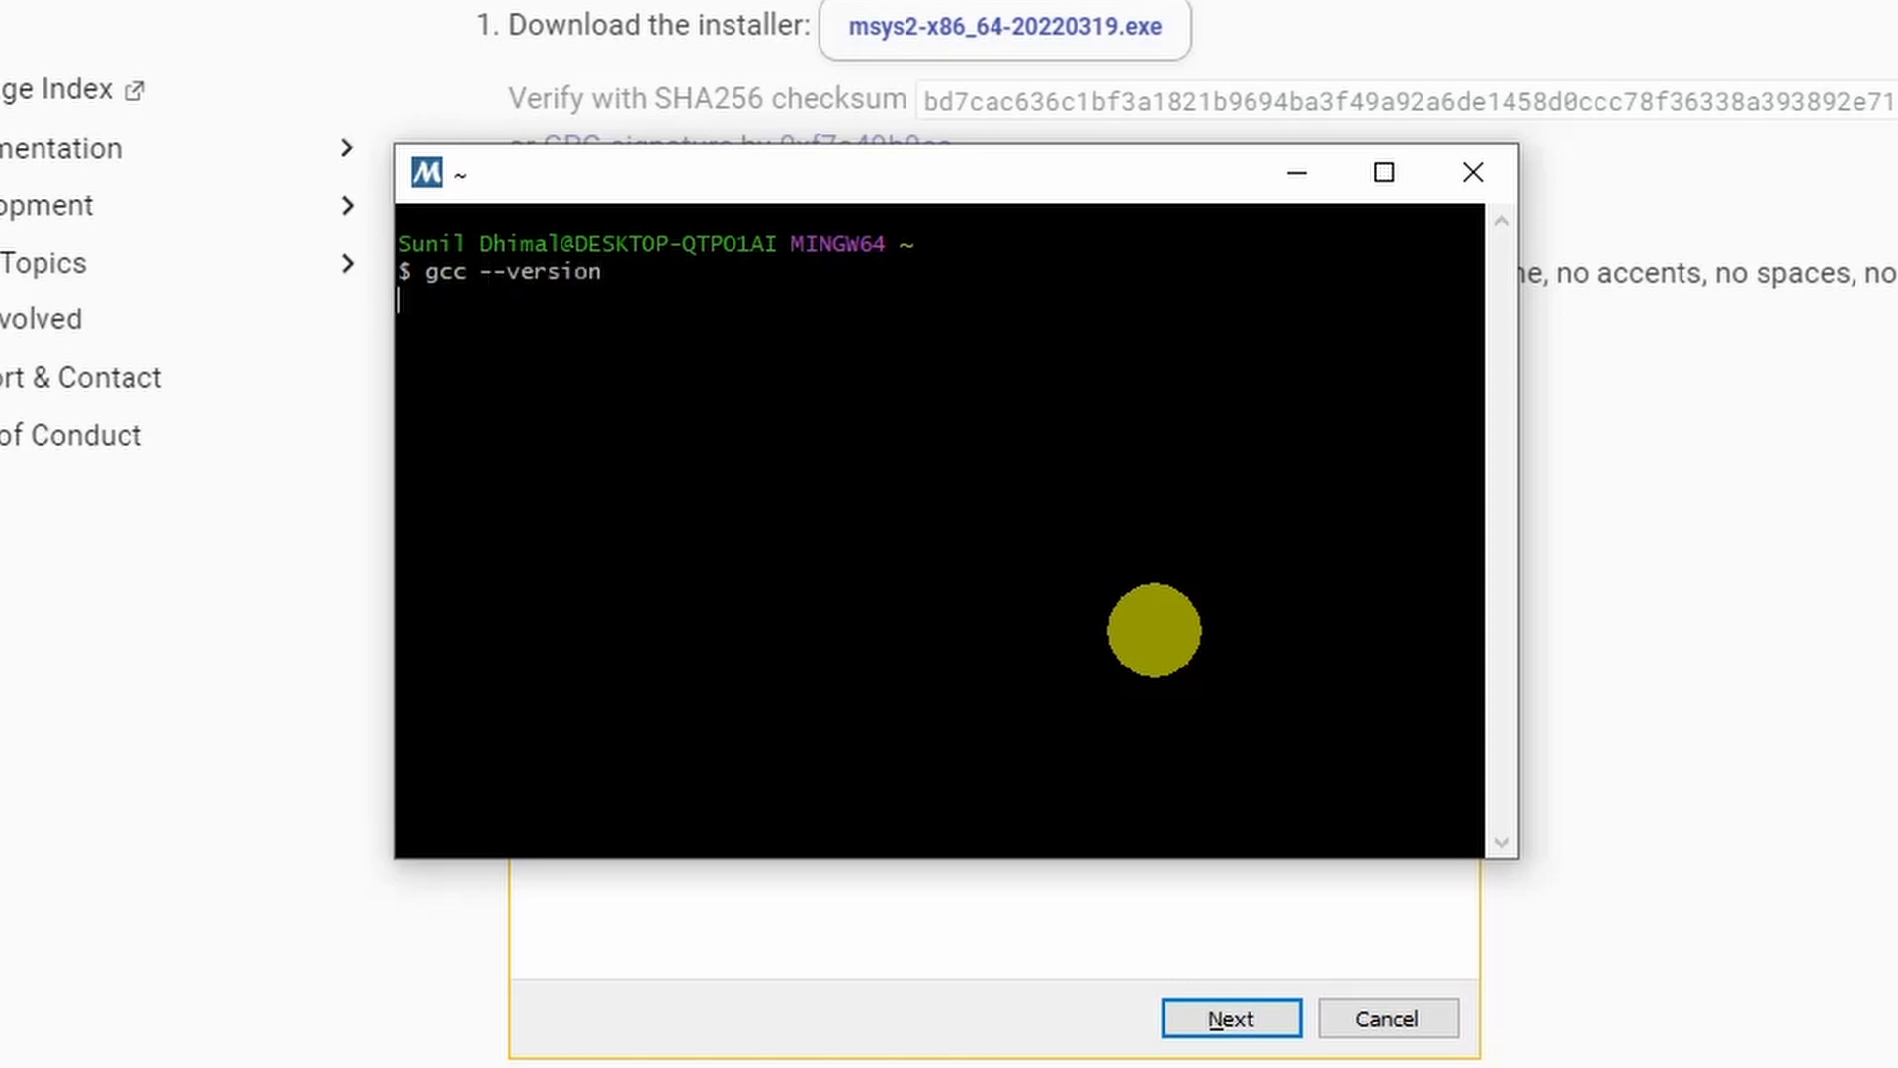
{"action": "left_click_drag", "start_coordinate": [404, 298], "coordinate": [1241, 411]}
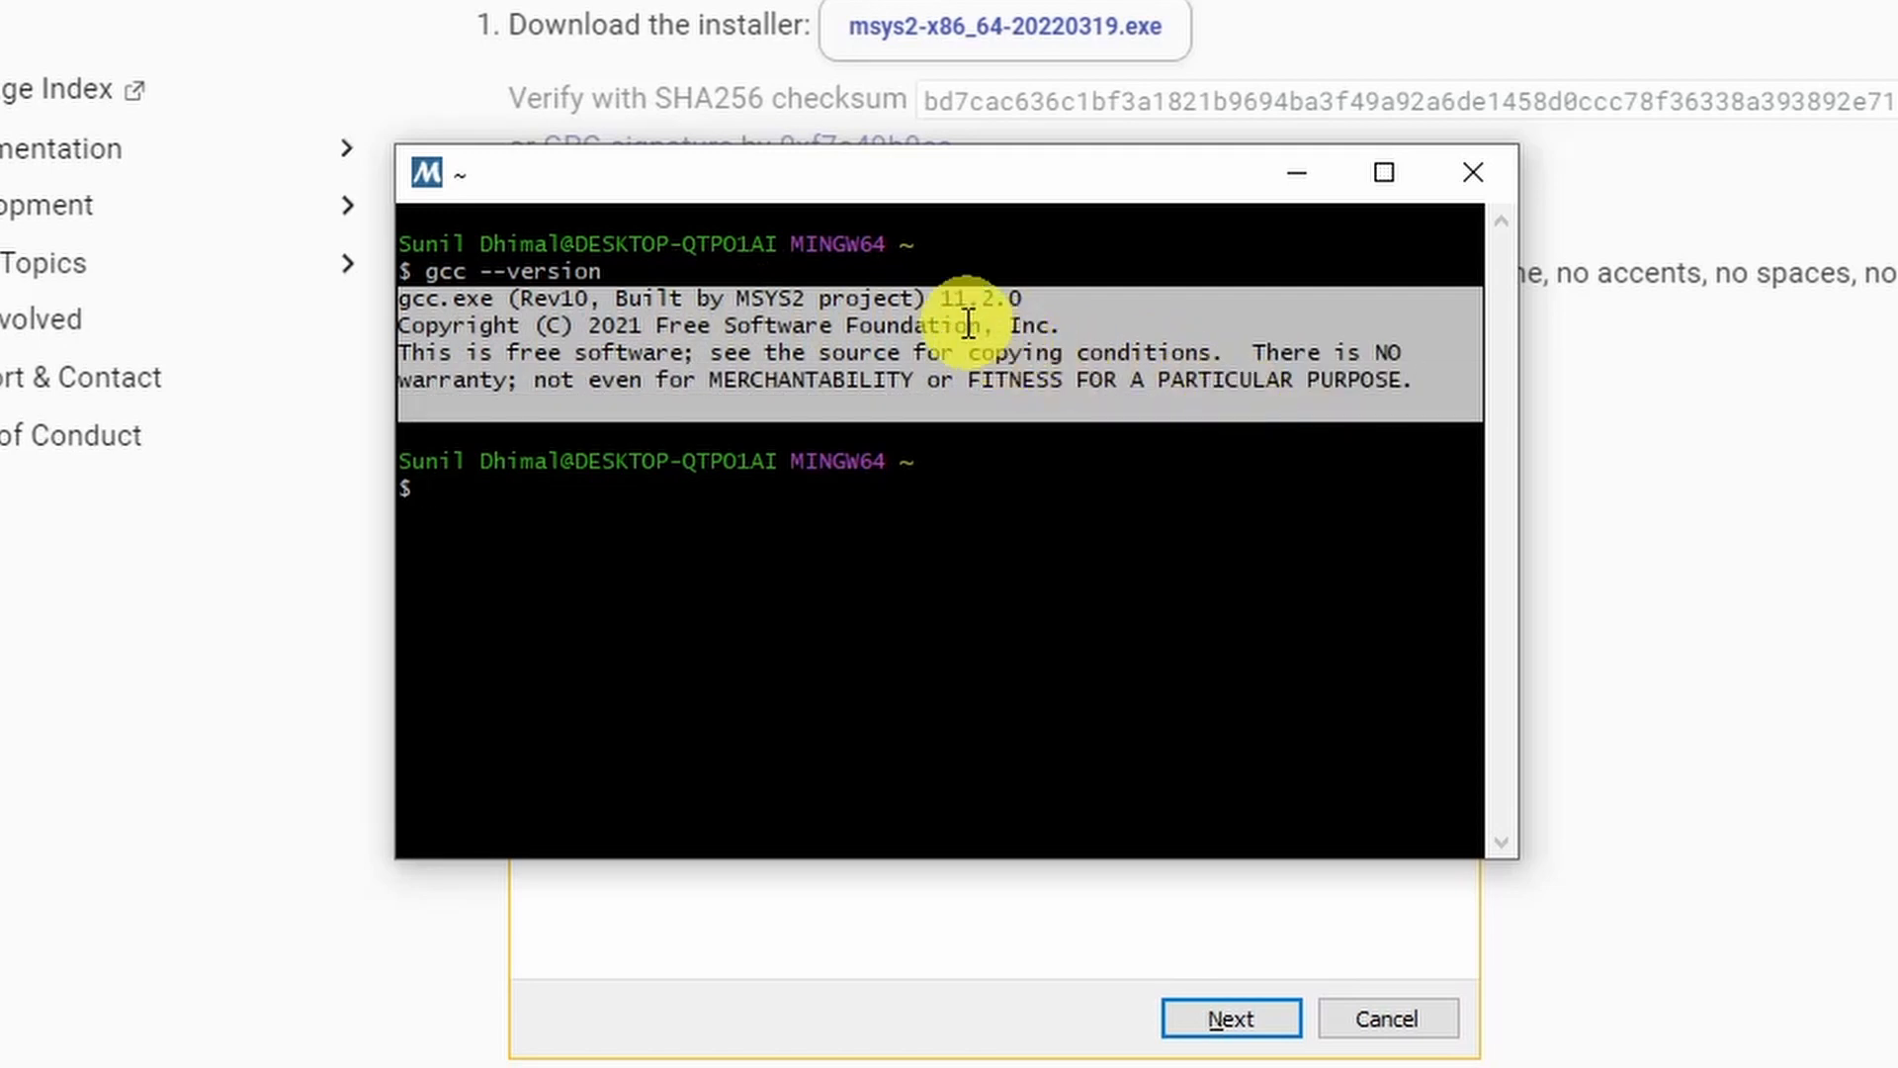
{"action": "double_click", "coordinate": [951, 300]}
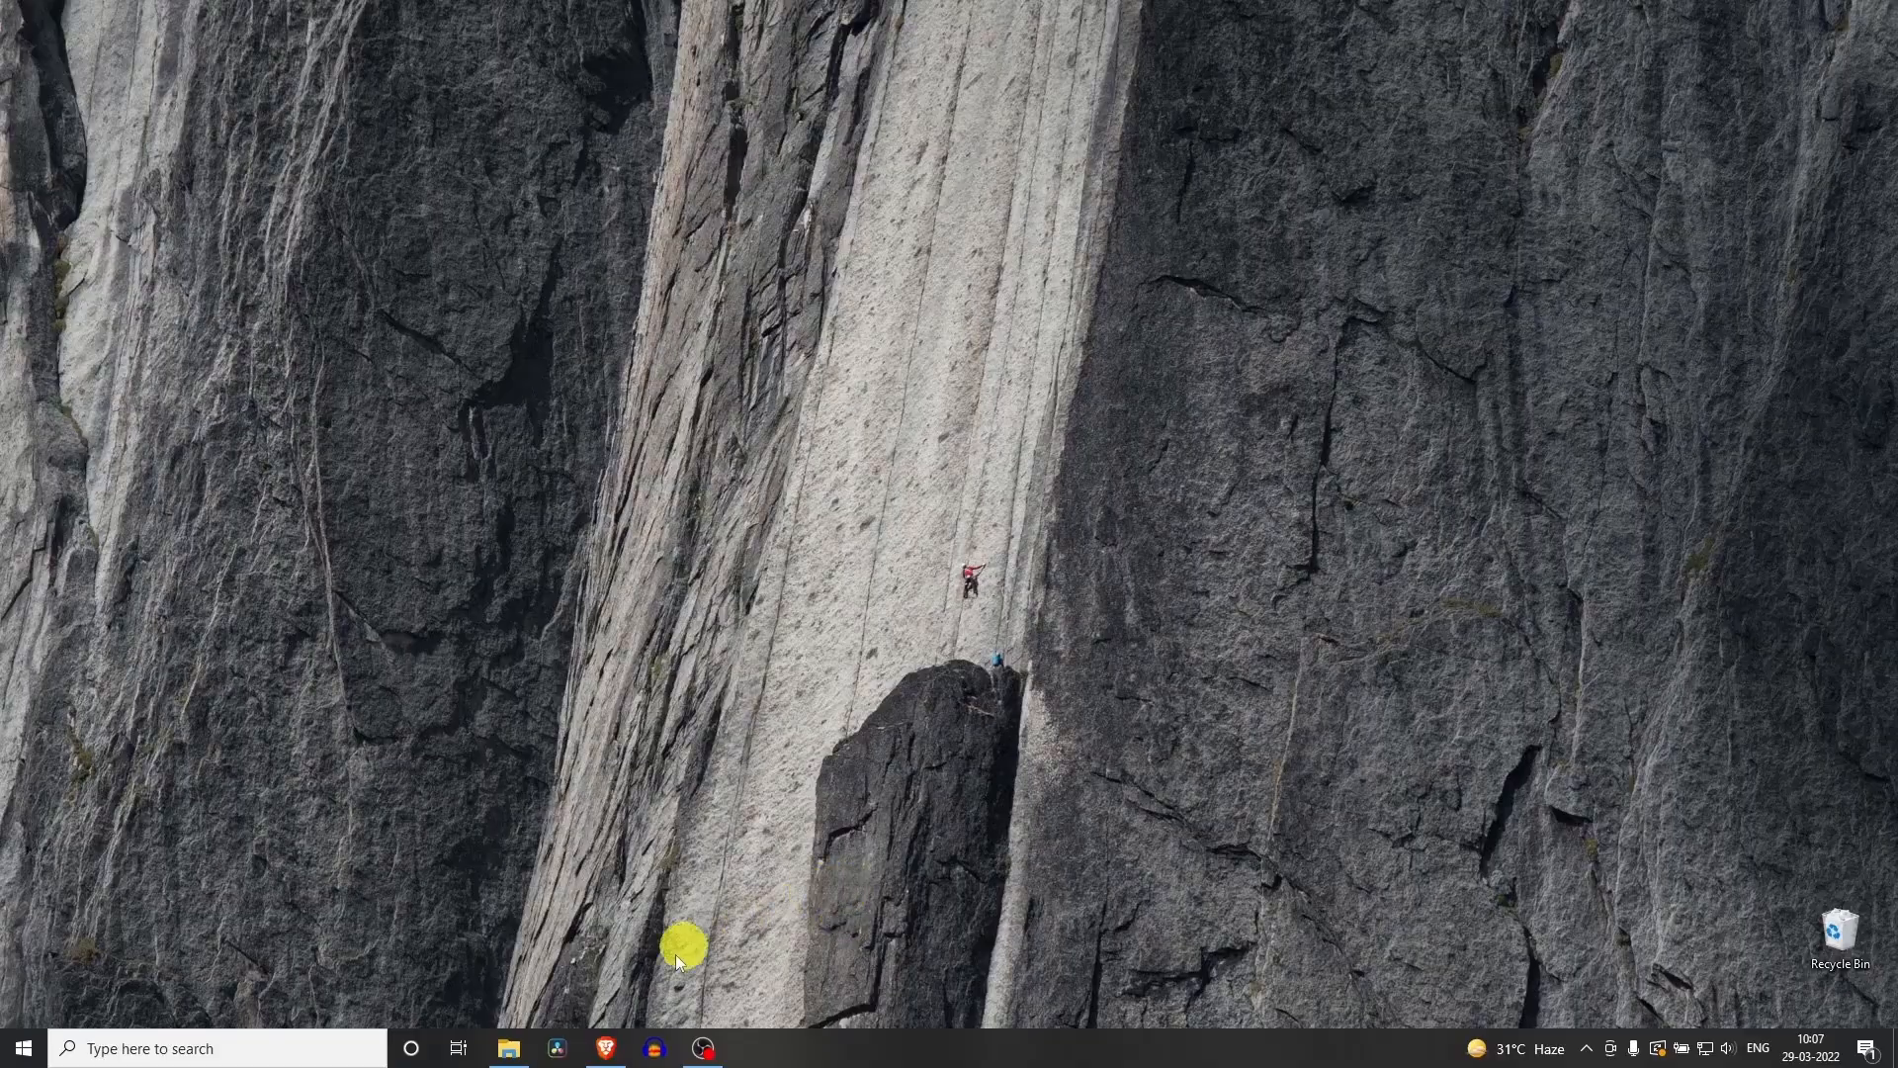
Switch to the Brave browser, search Google for visual studio code and open the code.visualstudio.com site
{"action": "left_click", "coordinate": [601, 1056]}
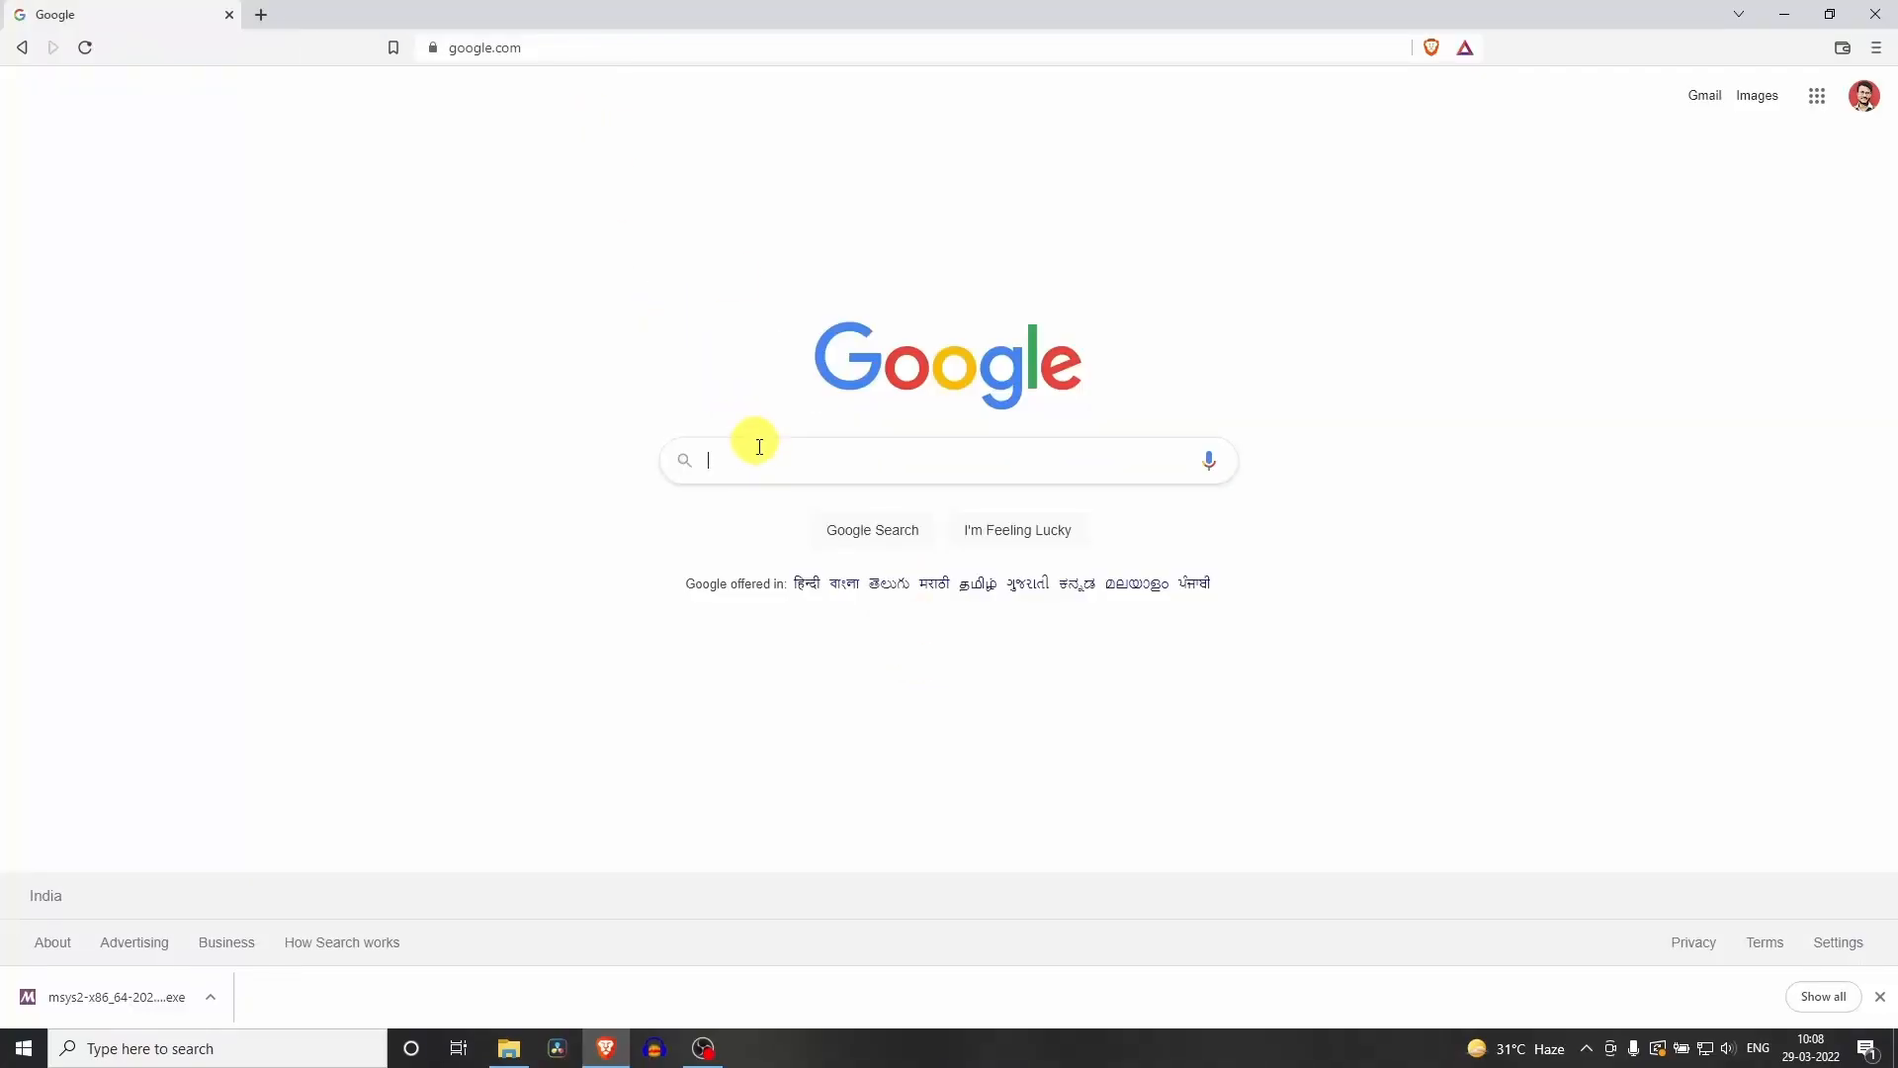
{"action": "left_click", "coordinate": [764, 455]}
{"action": "type", "text": "visutal studio co"}
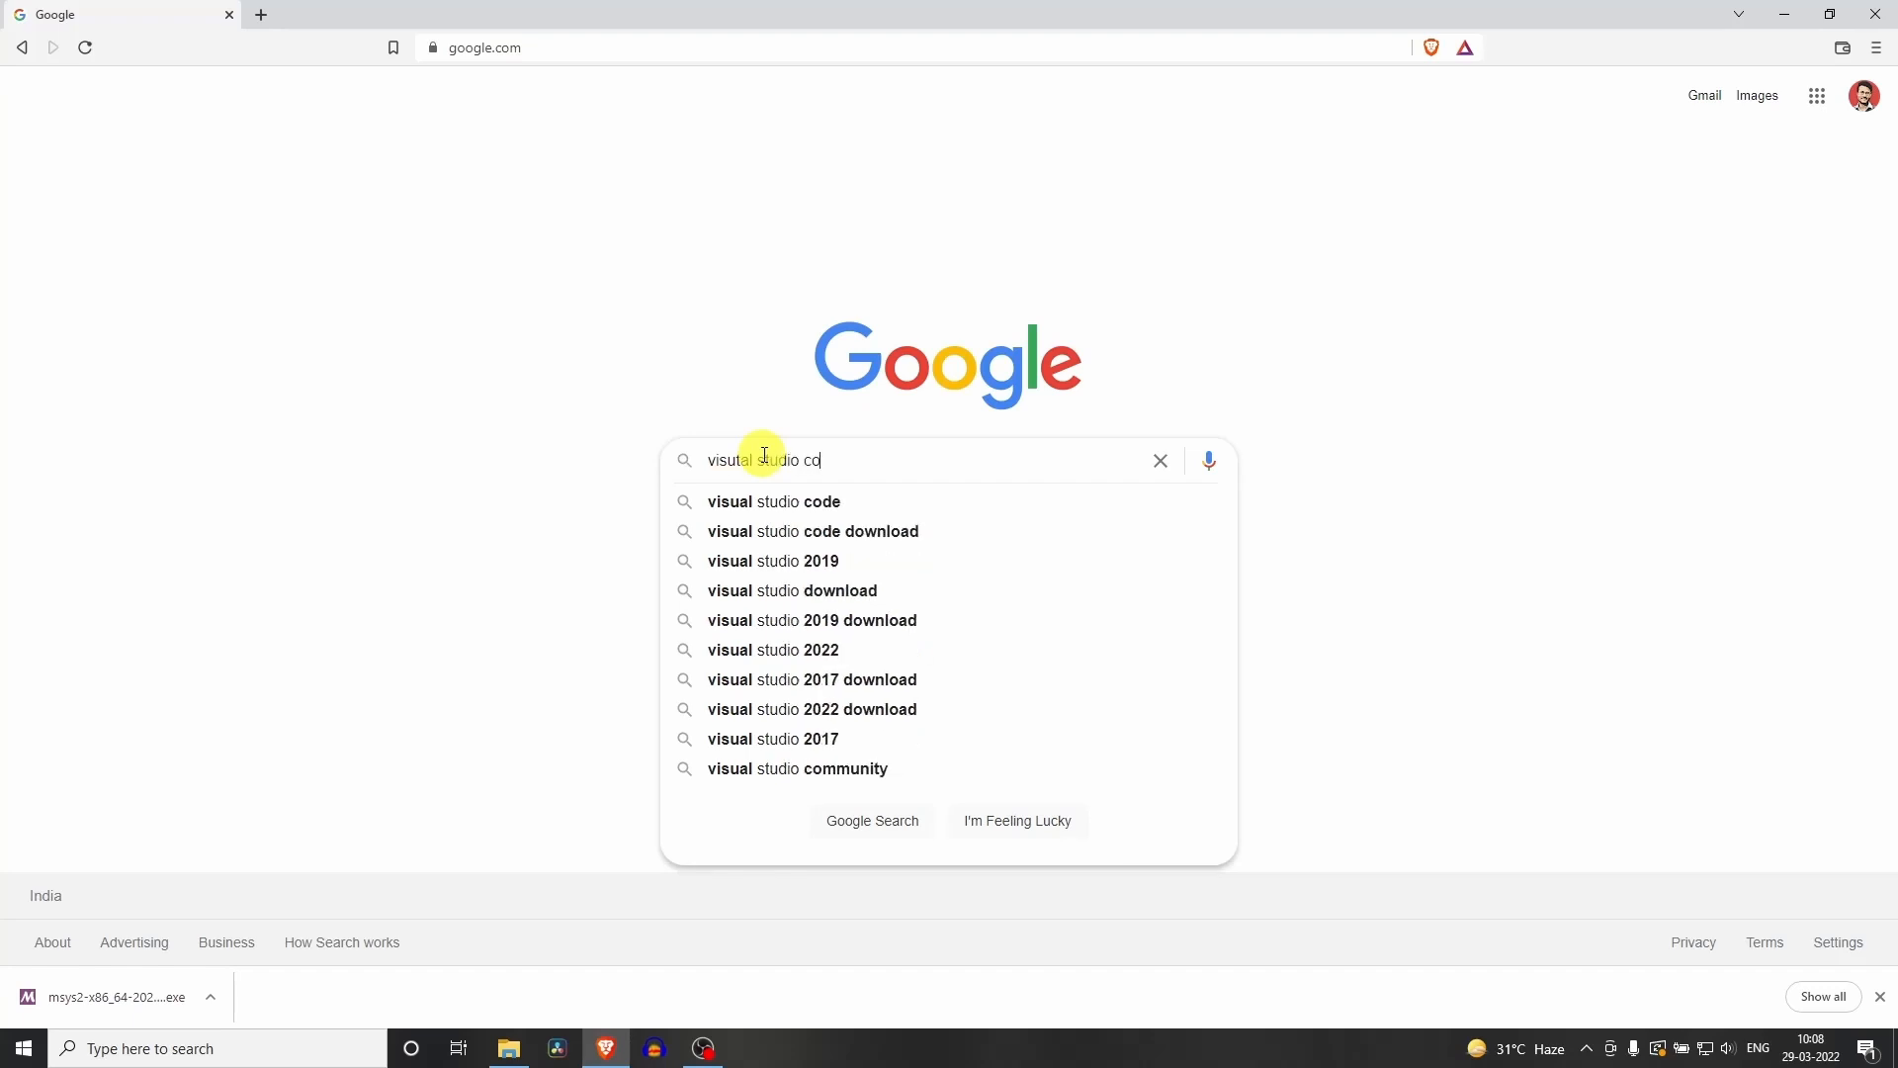
{"action": "type", "text": "de"}
{"action": "key", "text": "Return"}
{"action": "left_click", "coordinate": [498, 375]}
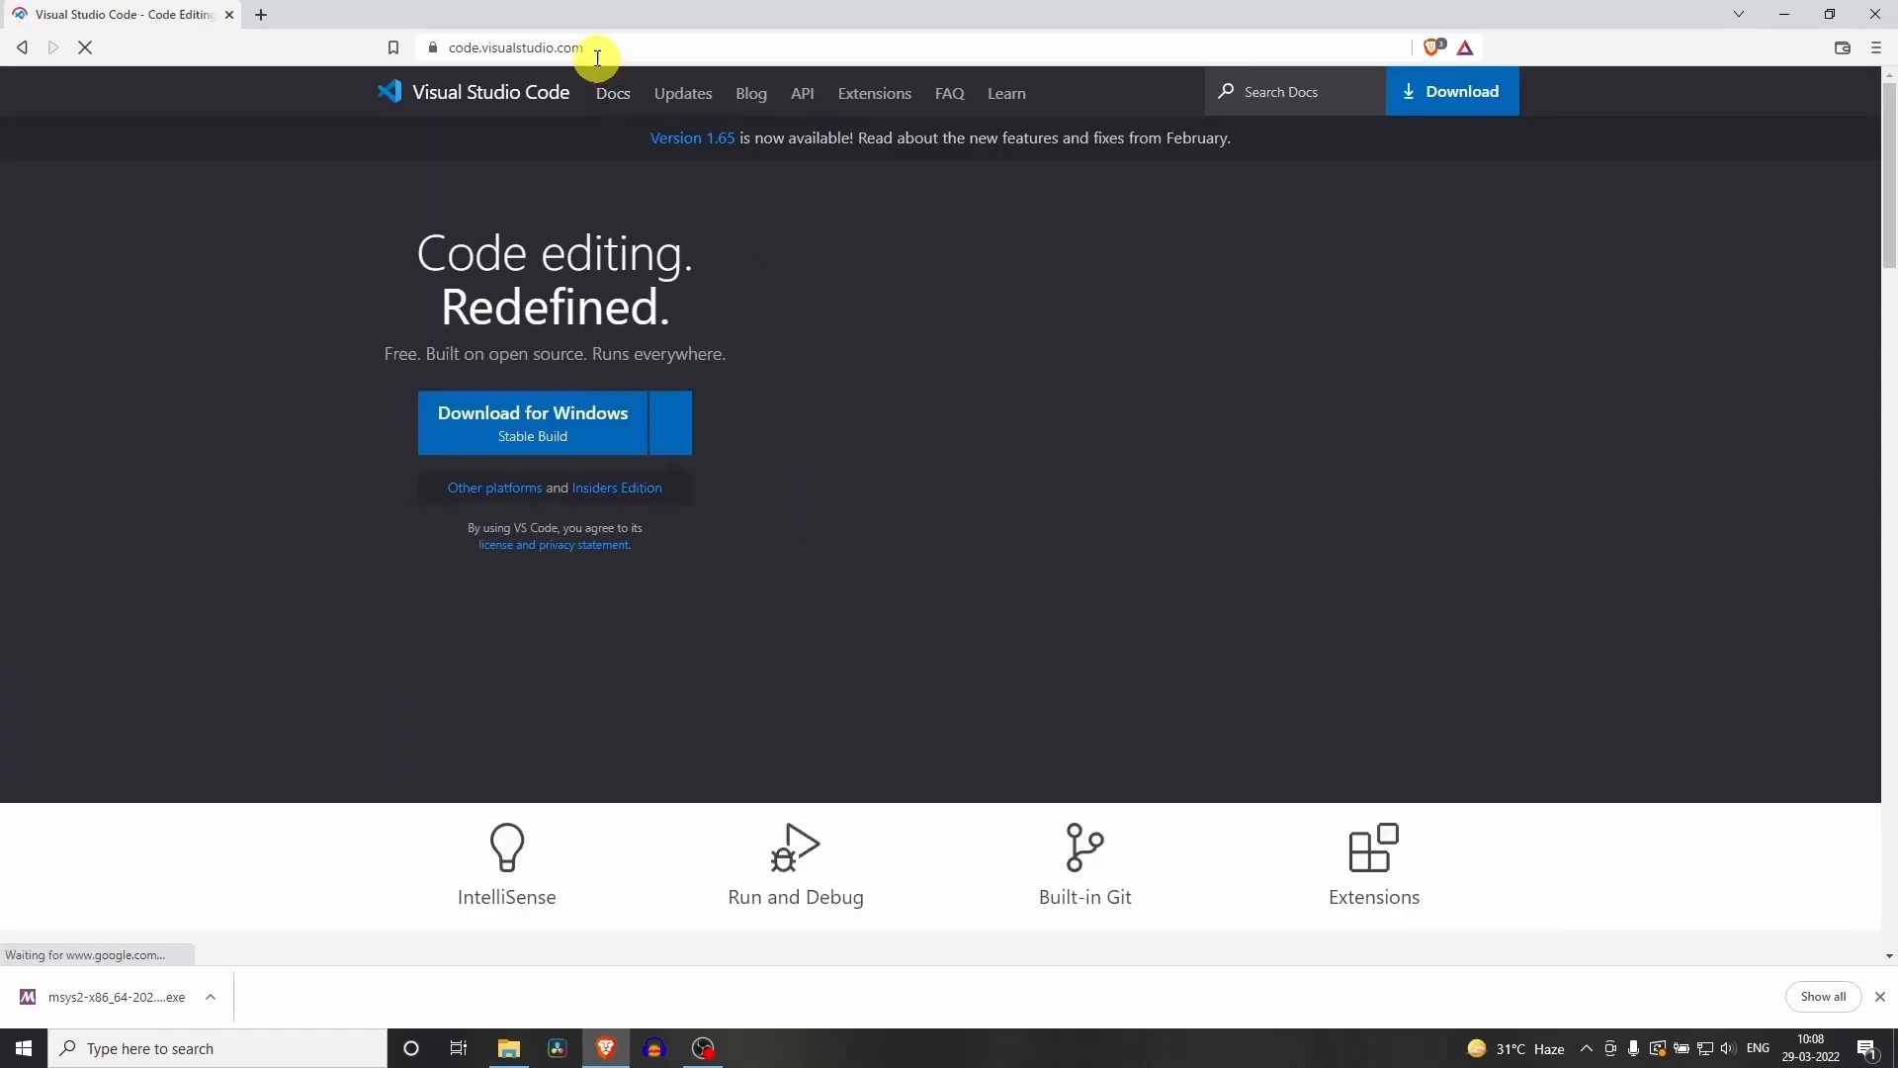
{"action": "double_click", "coordinate": [594, 48]}
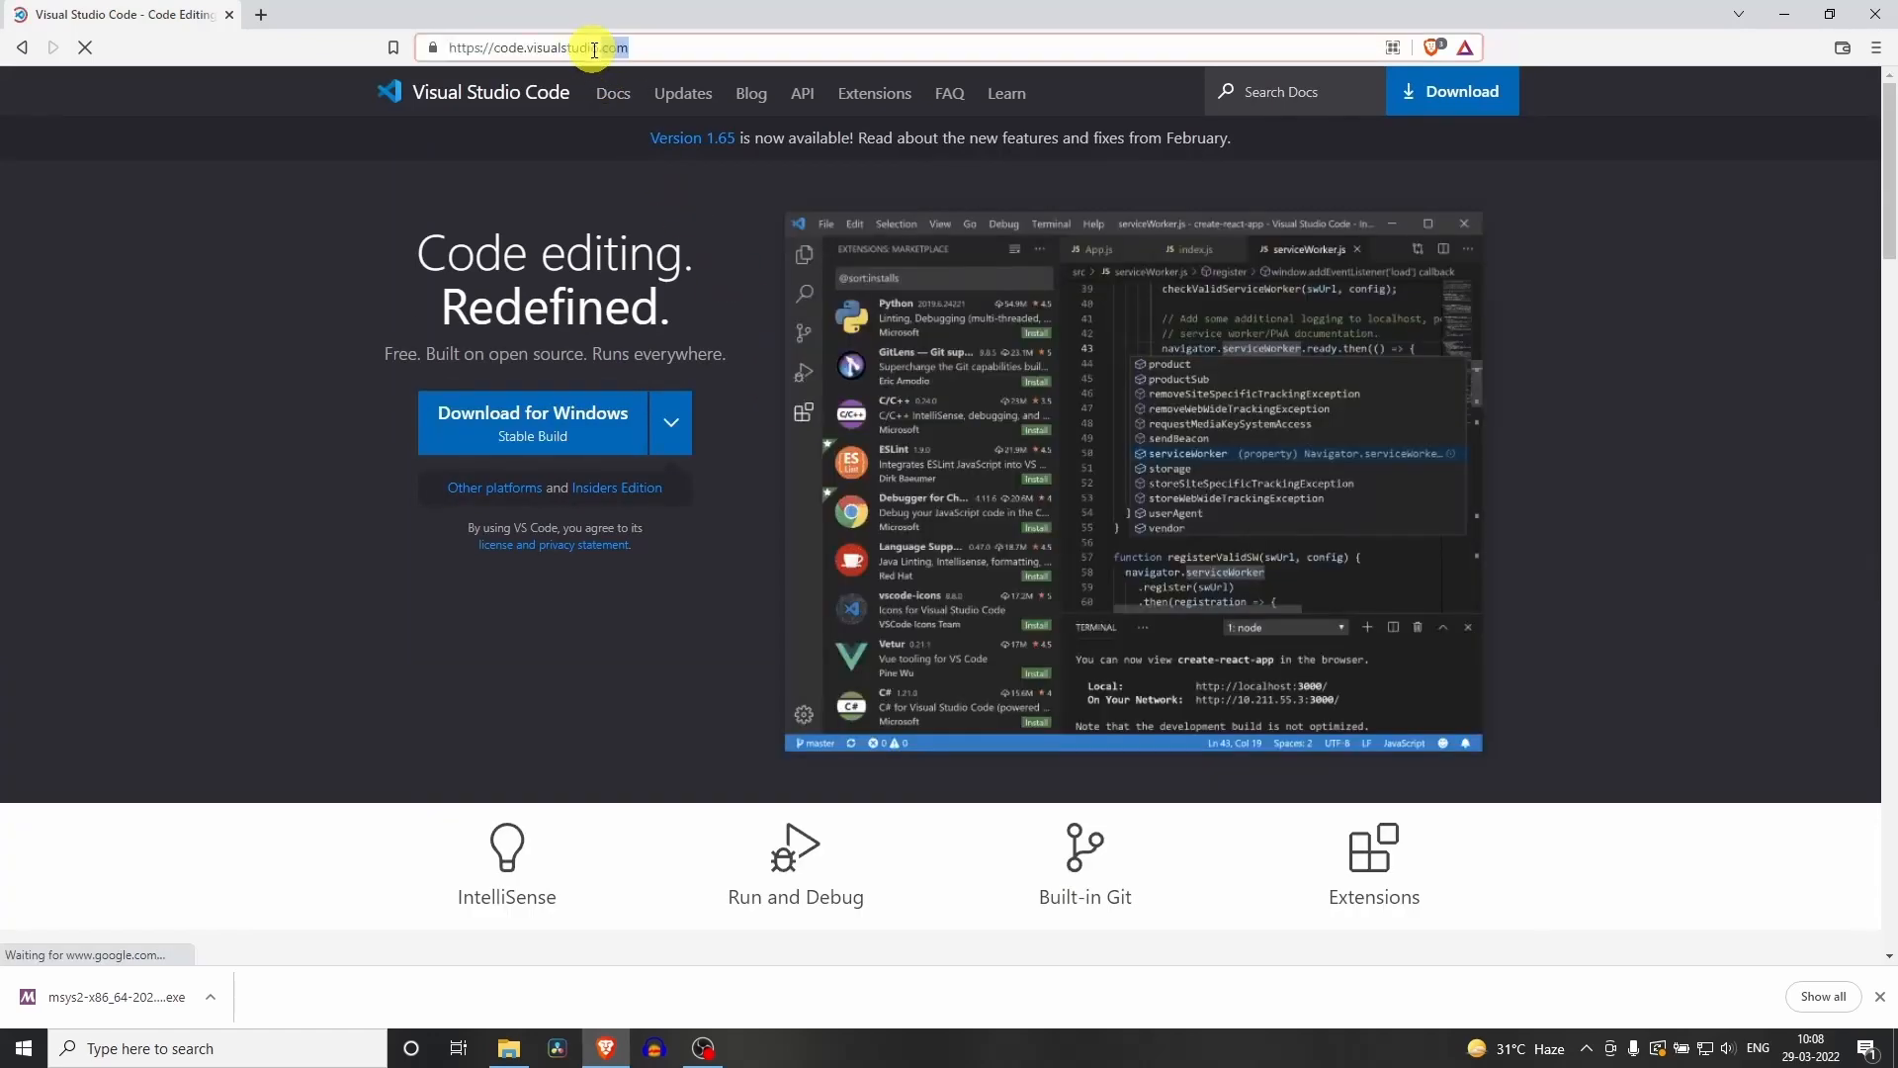
{"action": "left_click", "coordinate": [154, 517]}
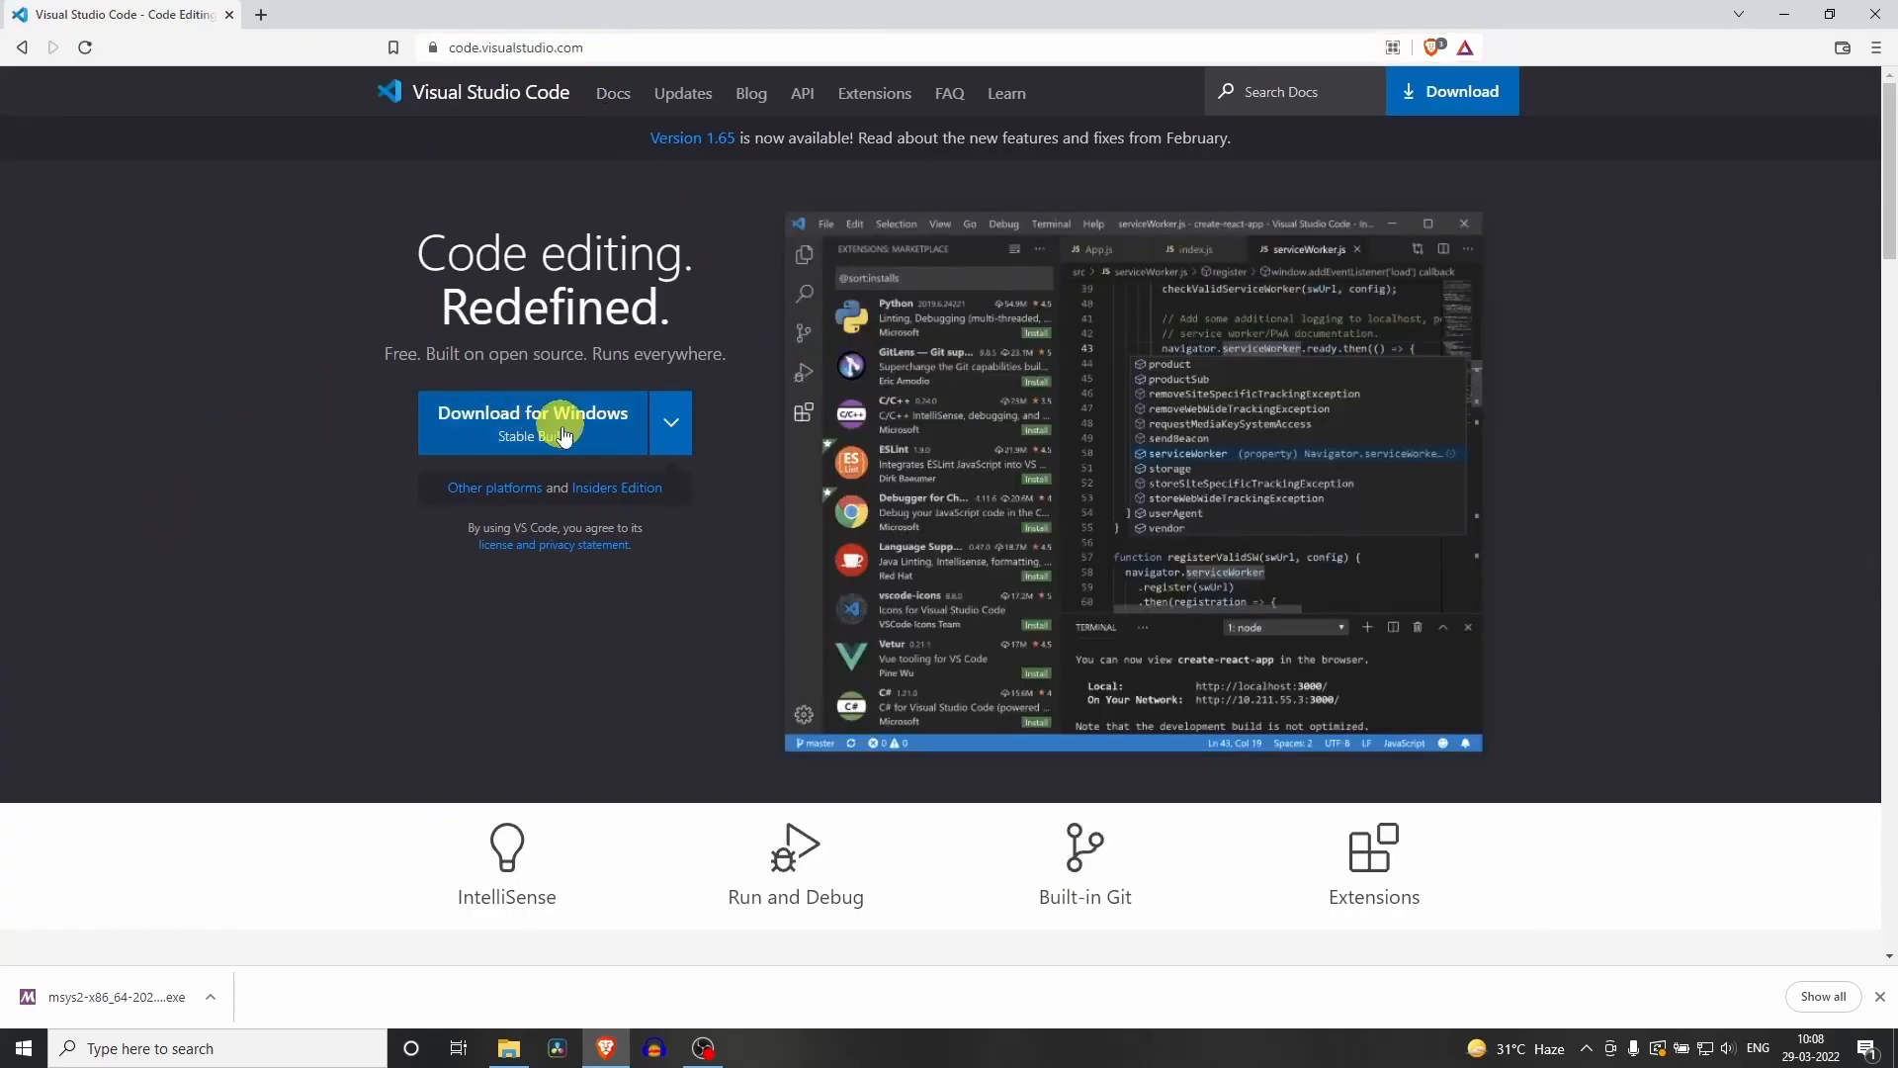
Download the stable Windows build as VSCodeUserSetup-x64-1.65.2 into the Downloads folder, and launch the installer
{"action": "left_click", "coordinate": [521, 415]}
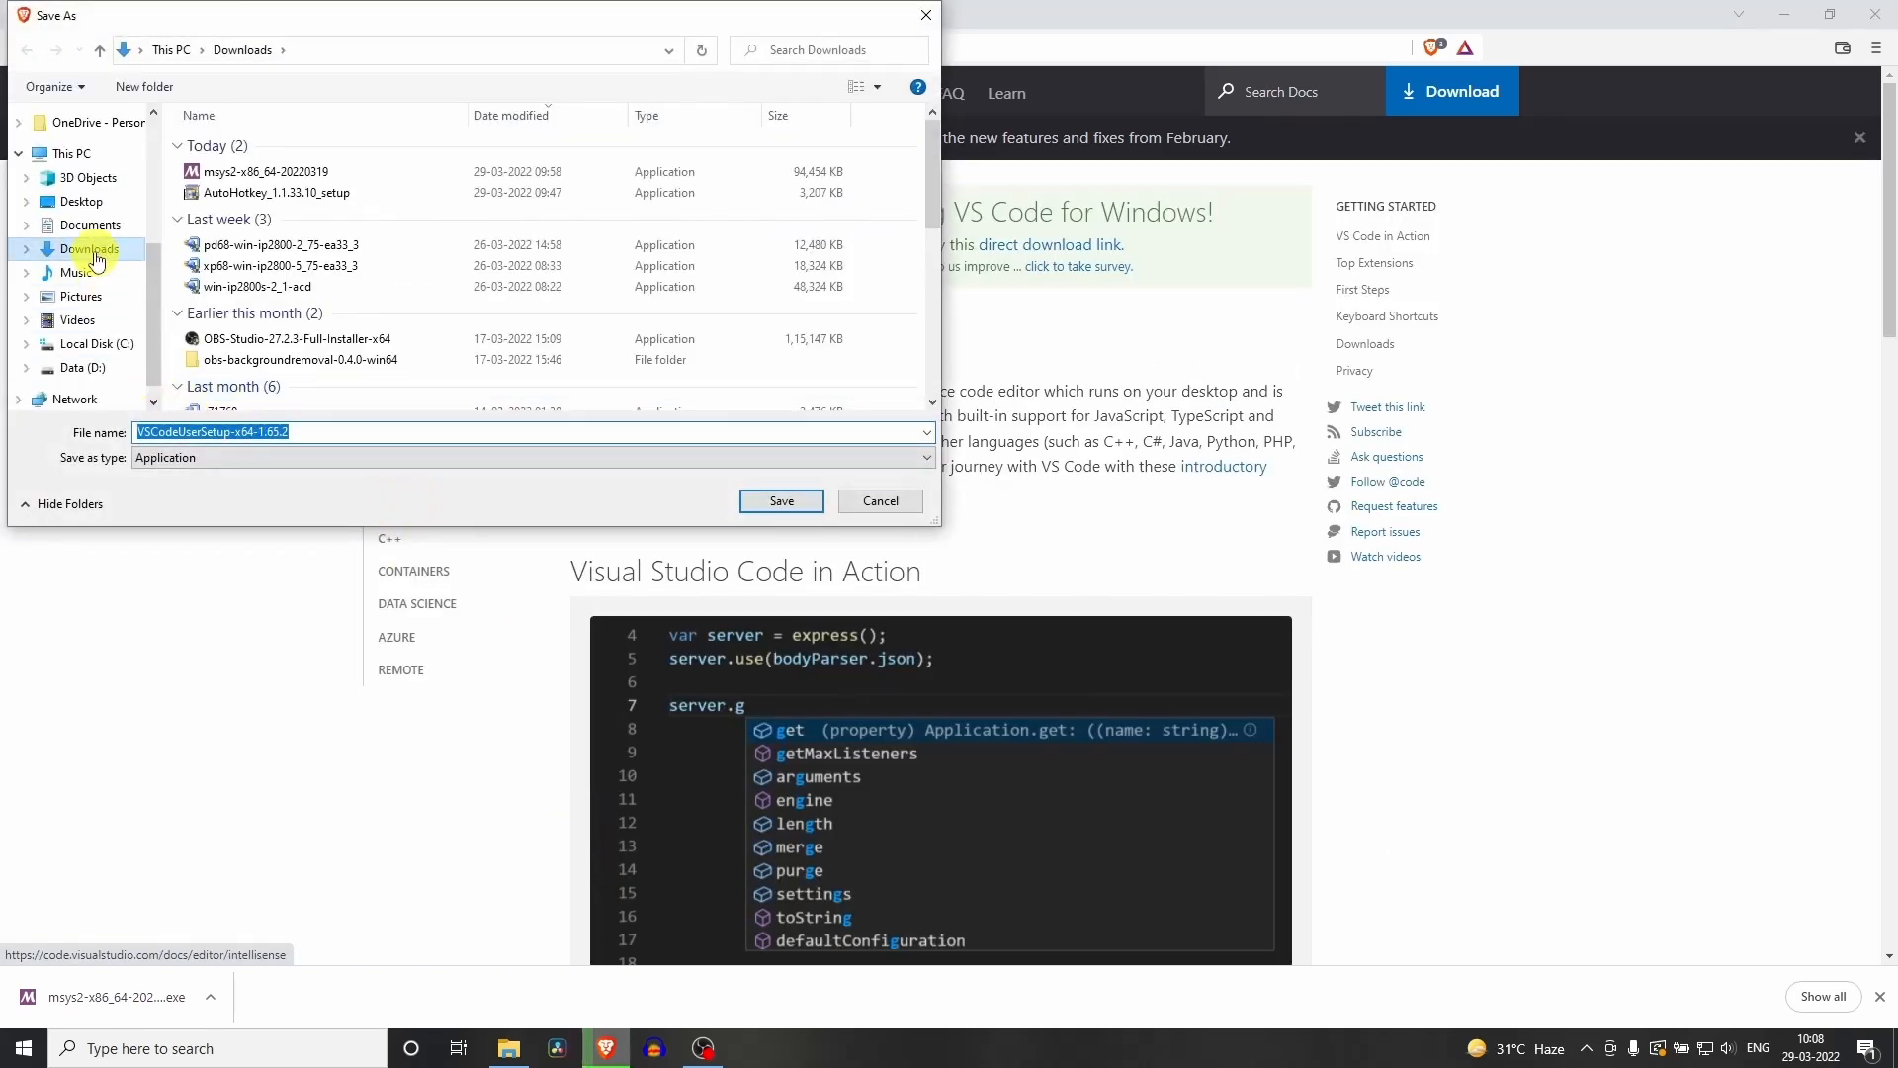
{"action": "left_click", "coordinate": [779, 502]}
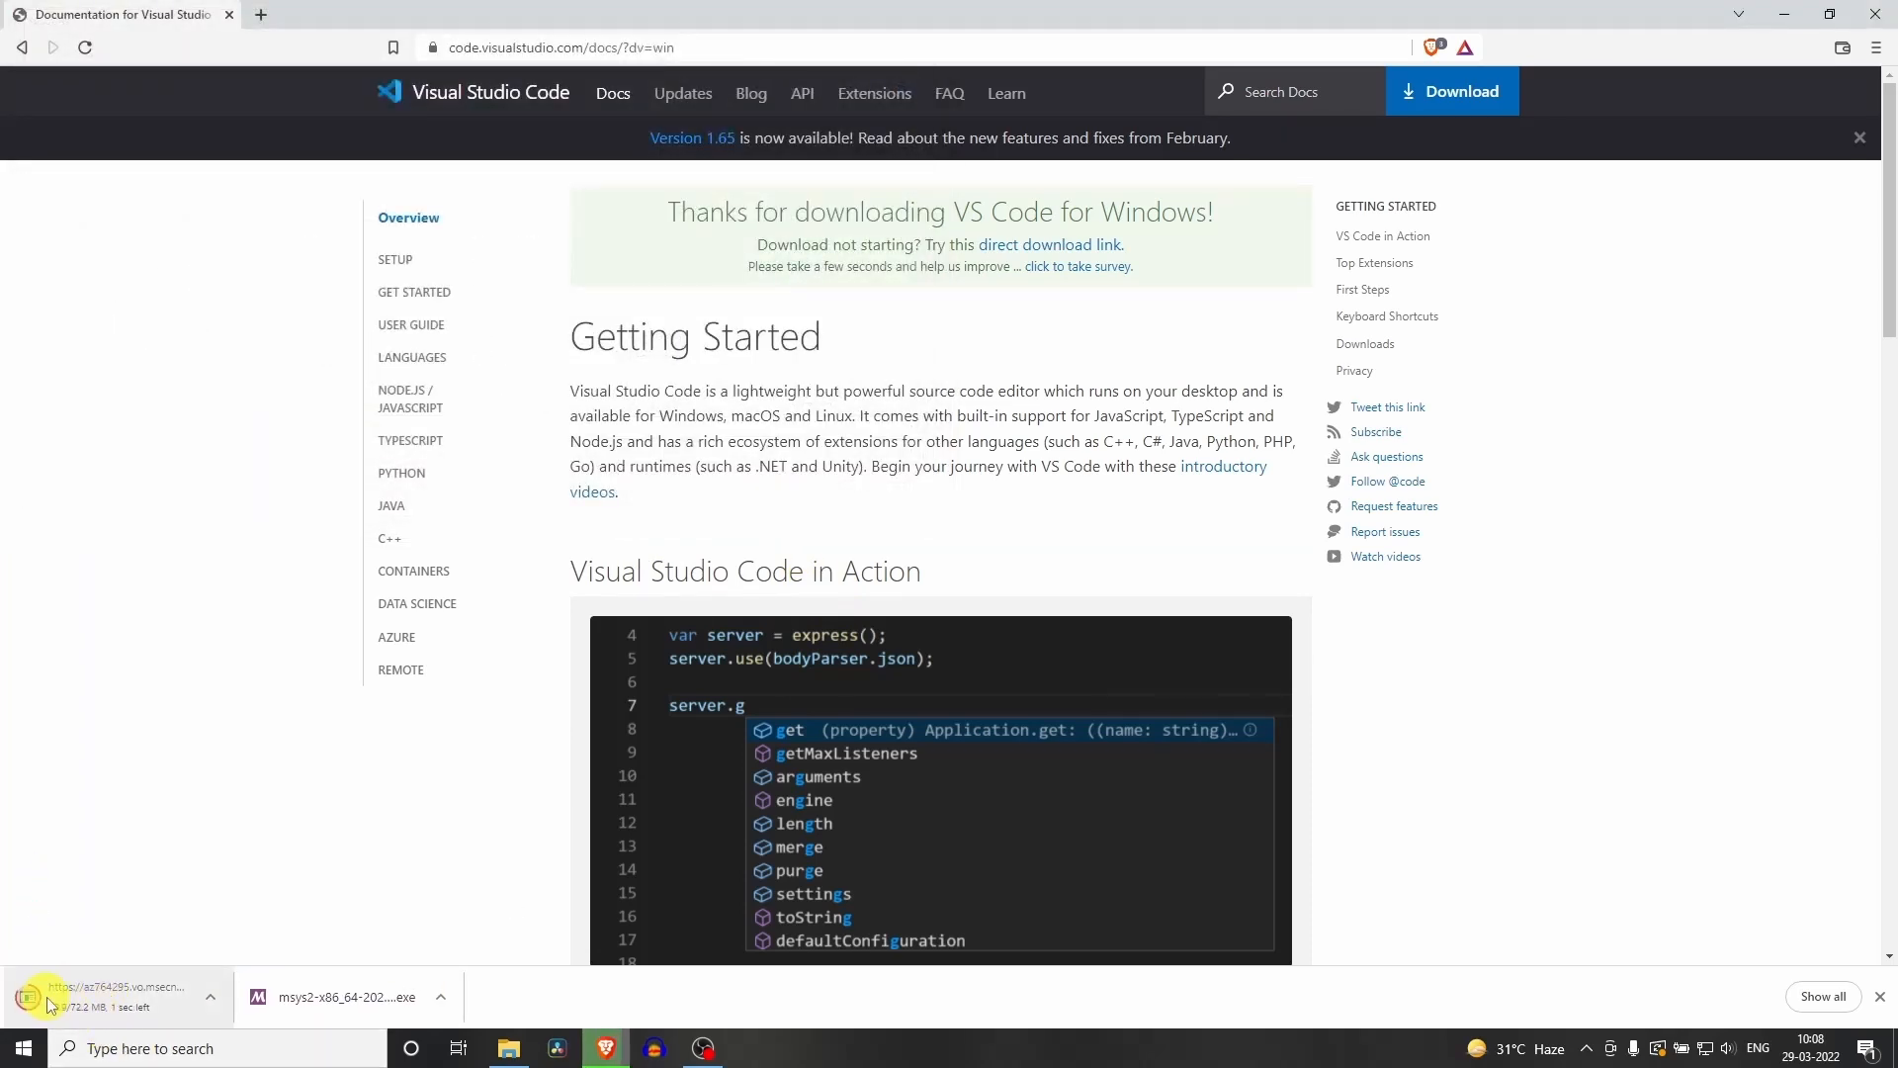
{"action": "left_click", "coordinate": [211, 999]}
{"action": "left_click", "coordinate": [267, 929]}
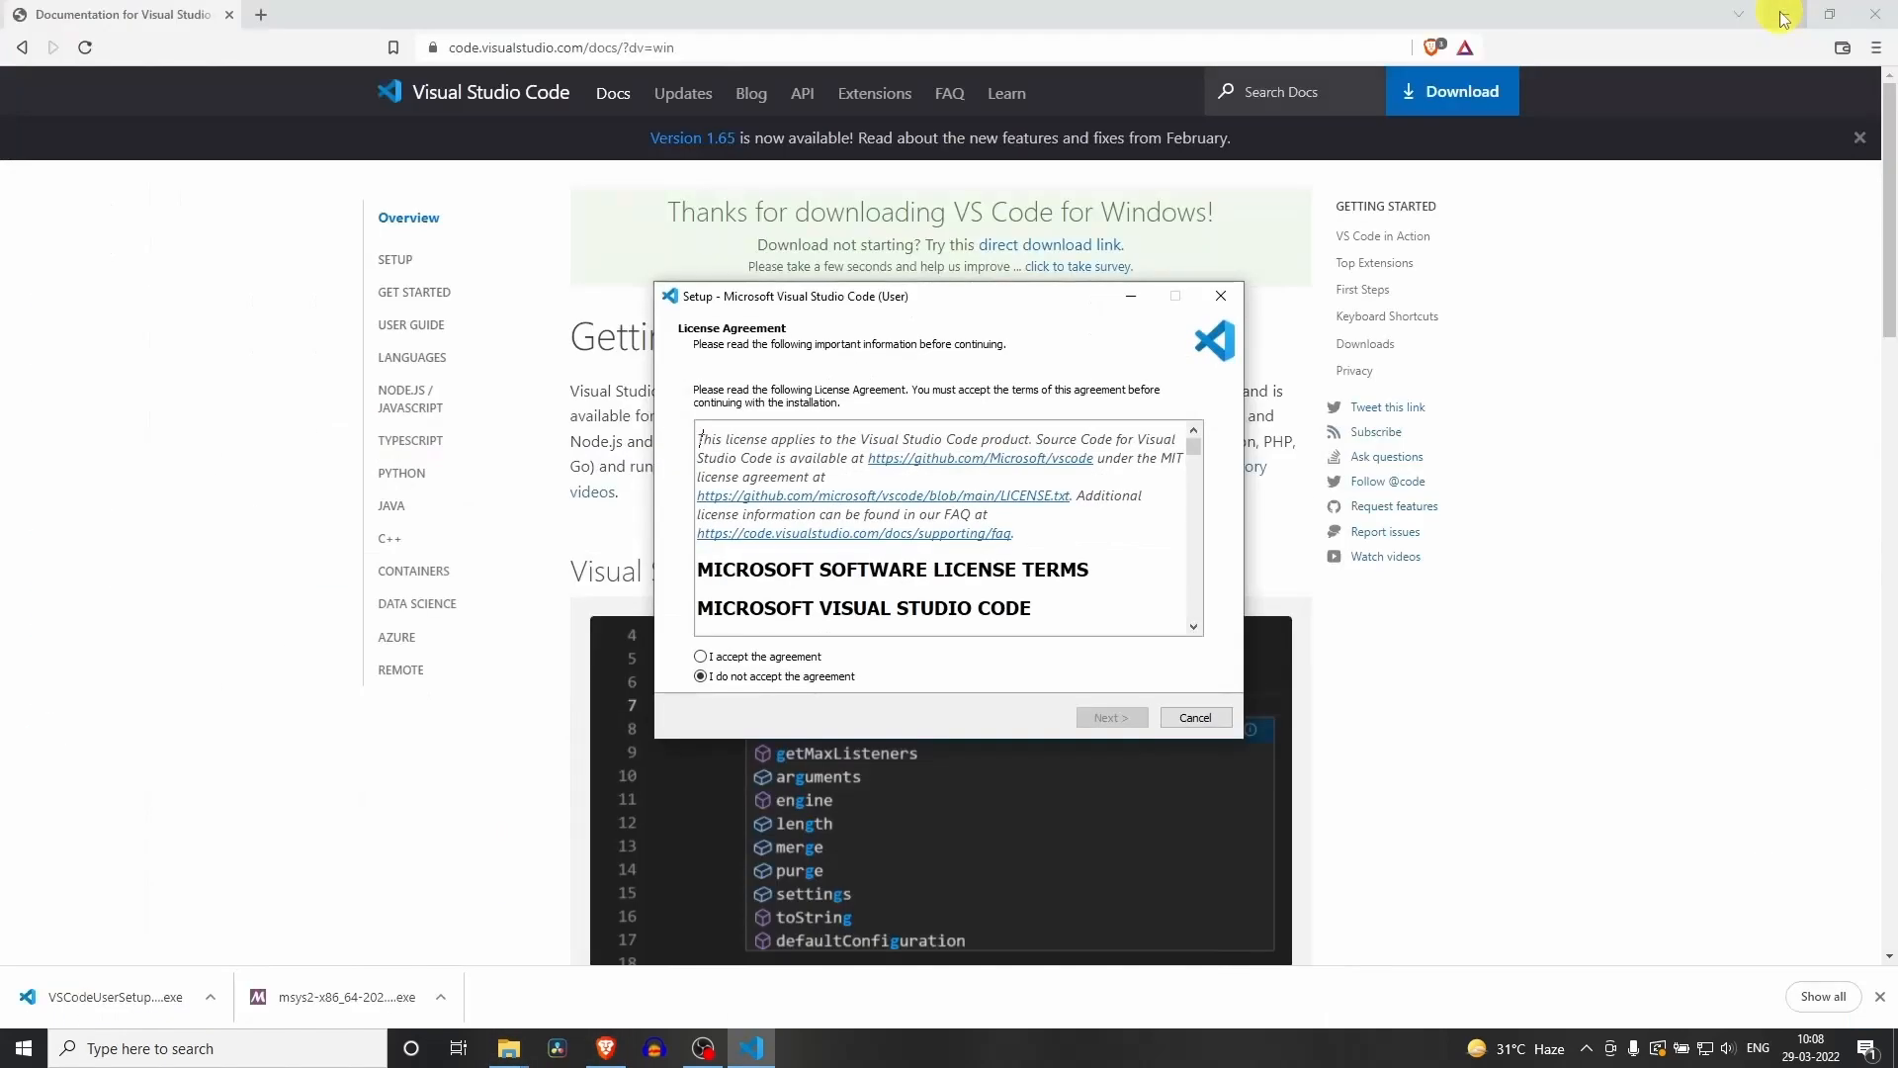
Install Visual Studio Code in the default folders, accepting the licence, with a desktop icon, file type registration and Add to PATH, and launch it
{"action": "left_click", "coordinate": [1771, 17]}
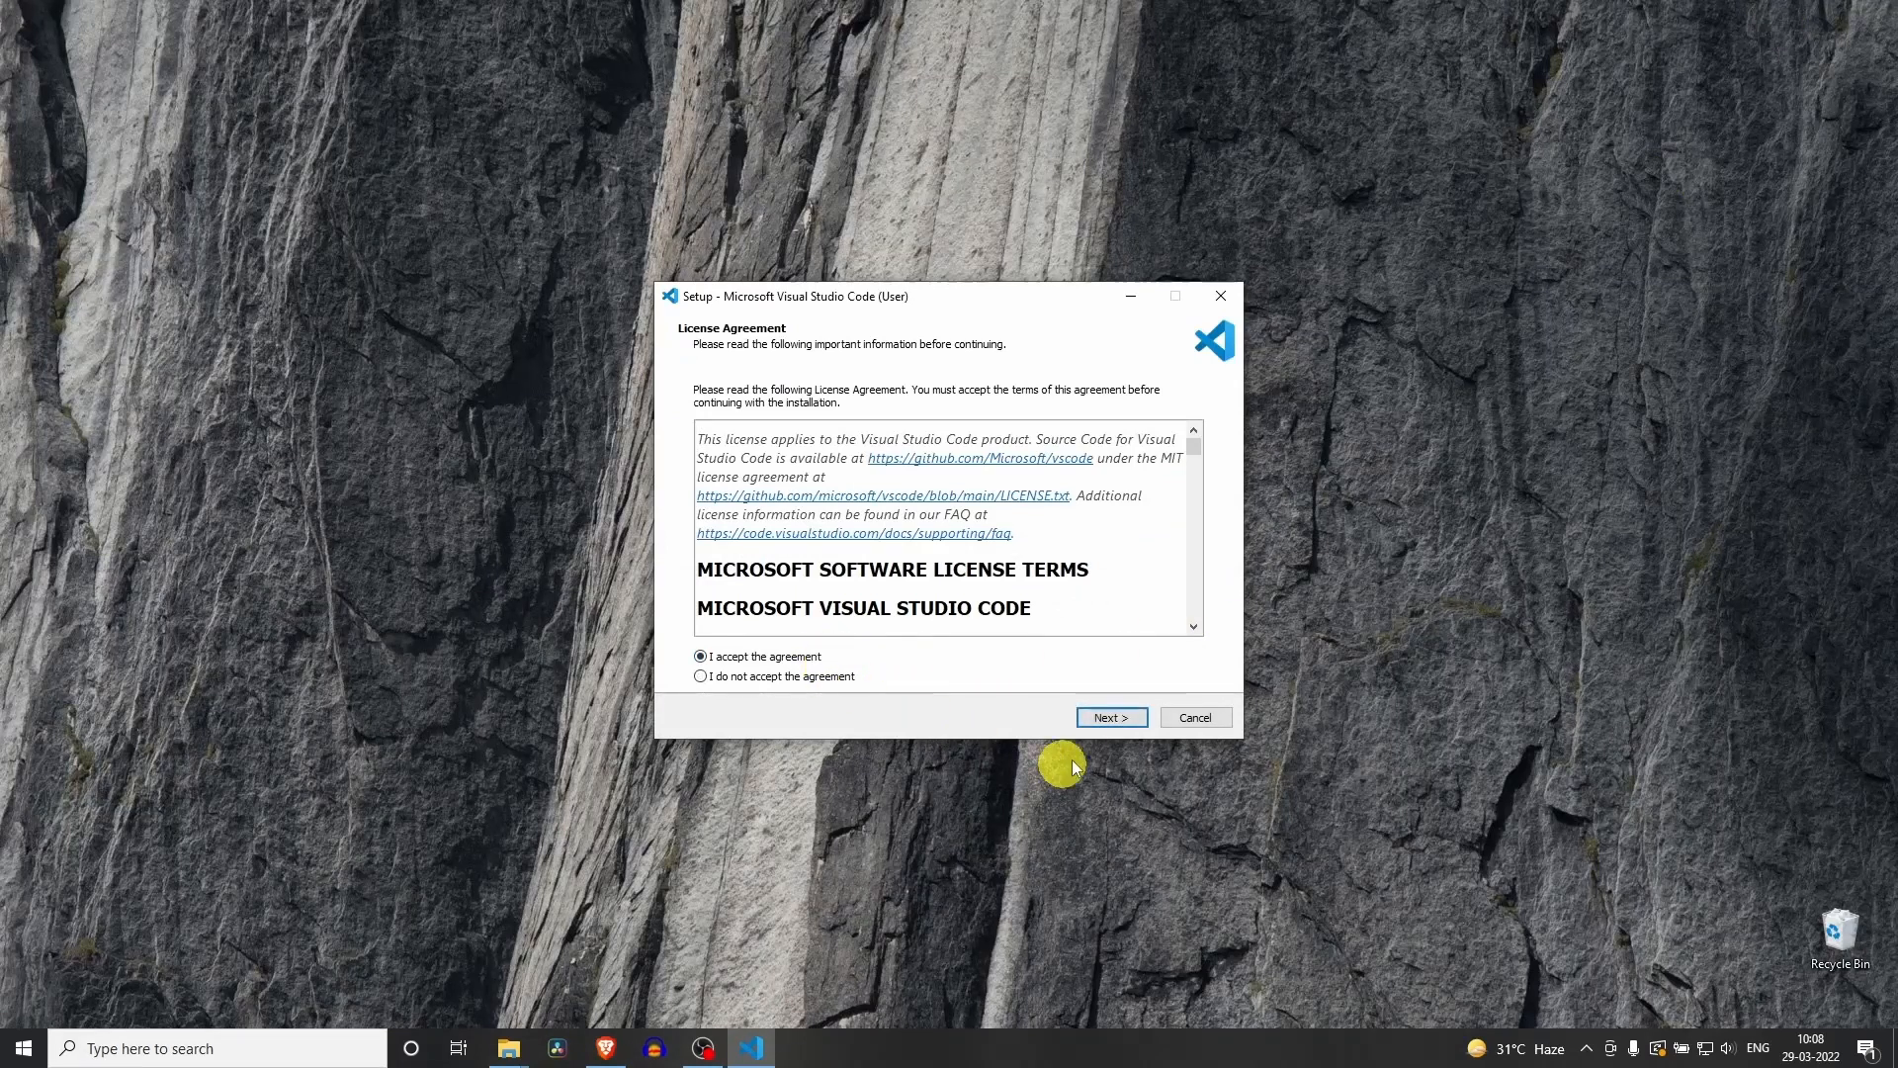
{"action": "left_click", "coordinate": [1102, 720]}
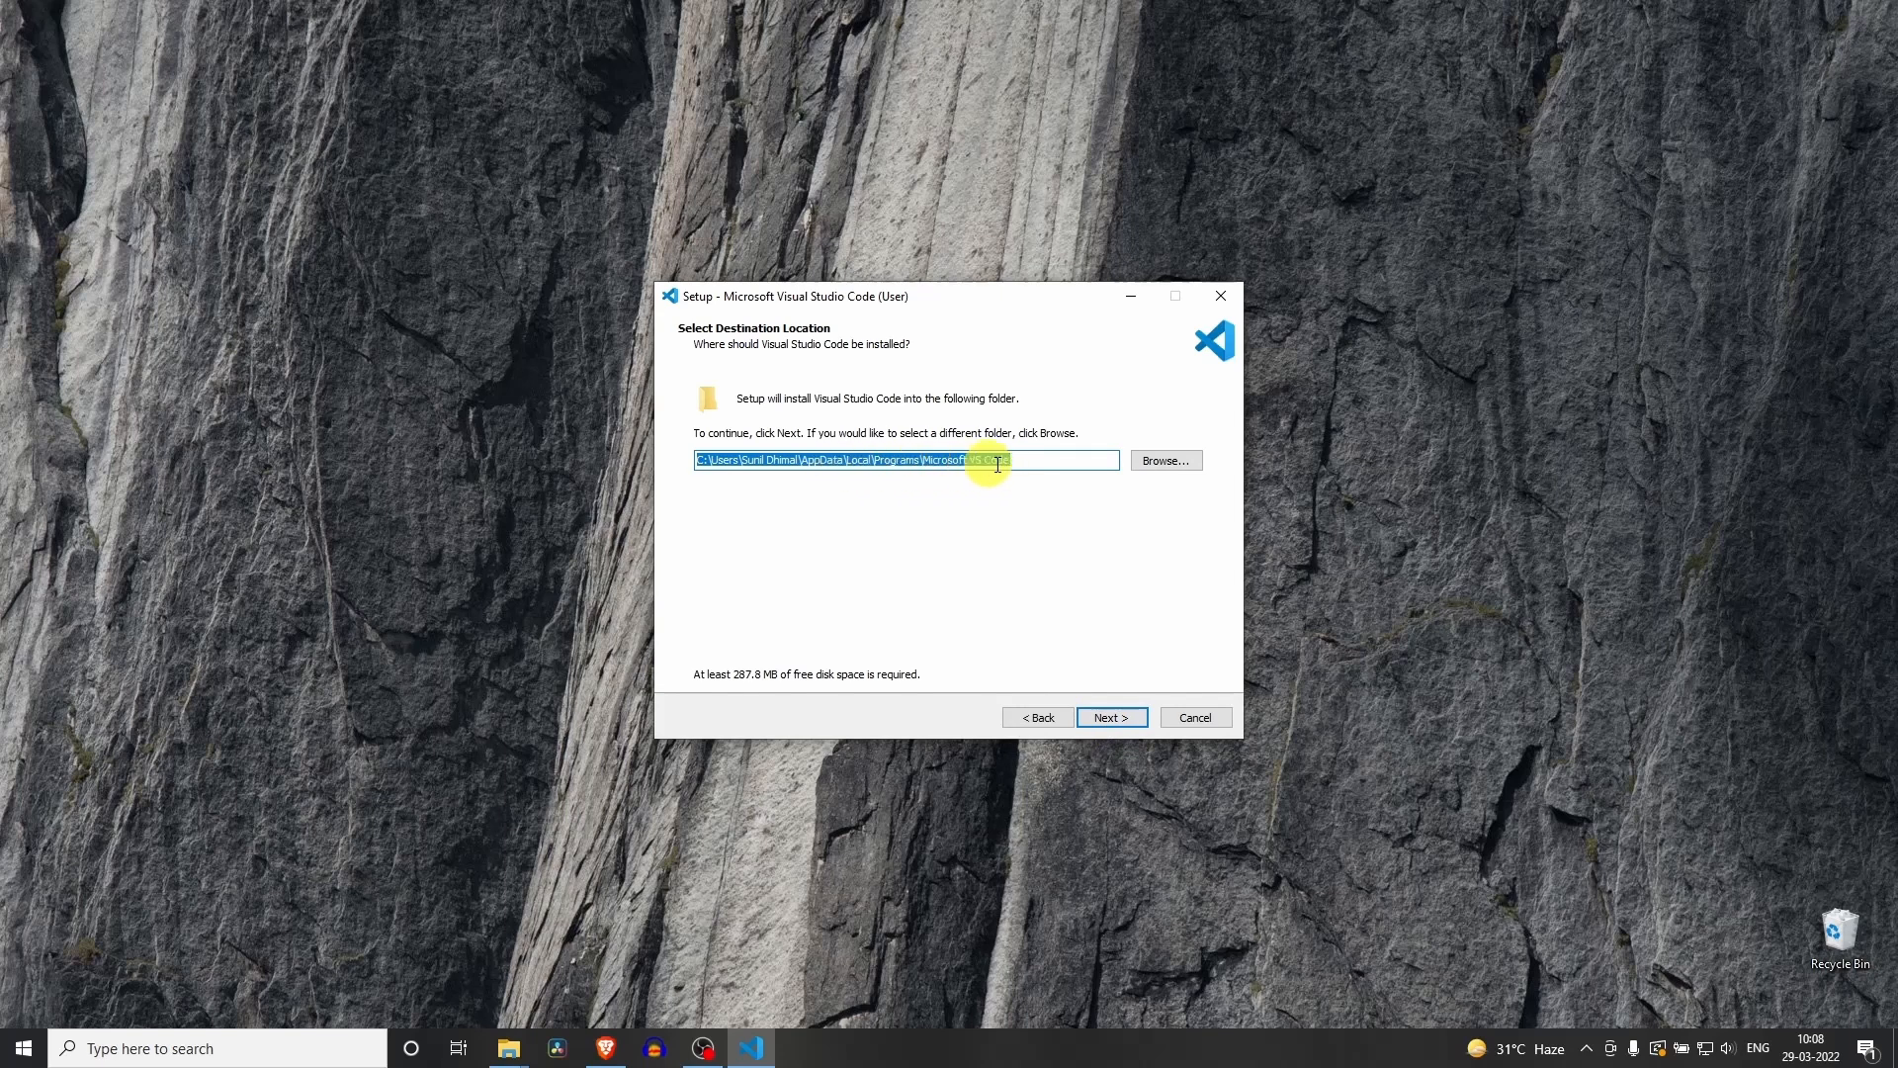
{"action": "left_click", "coordinate": [1132, 725]}
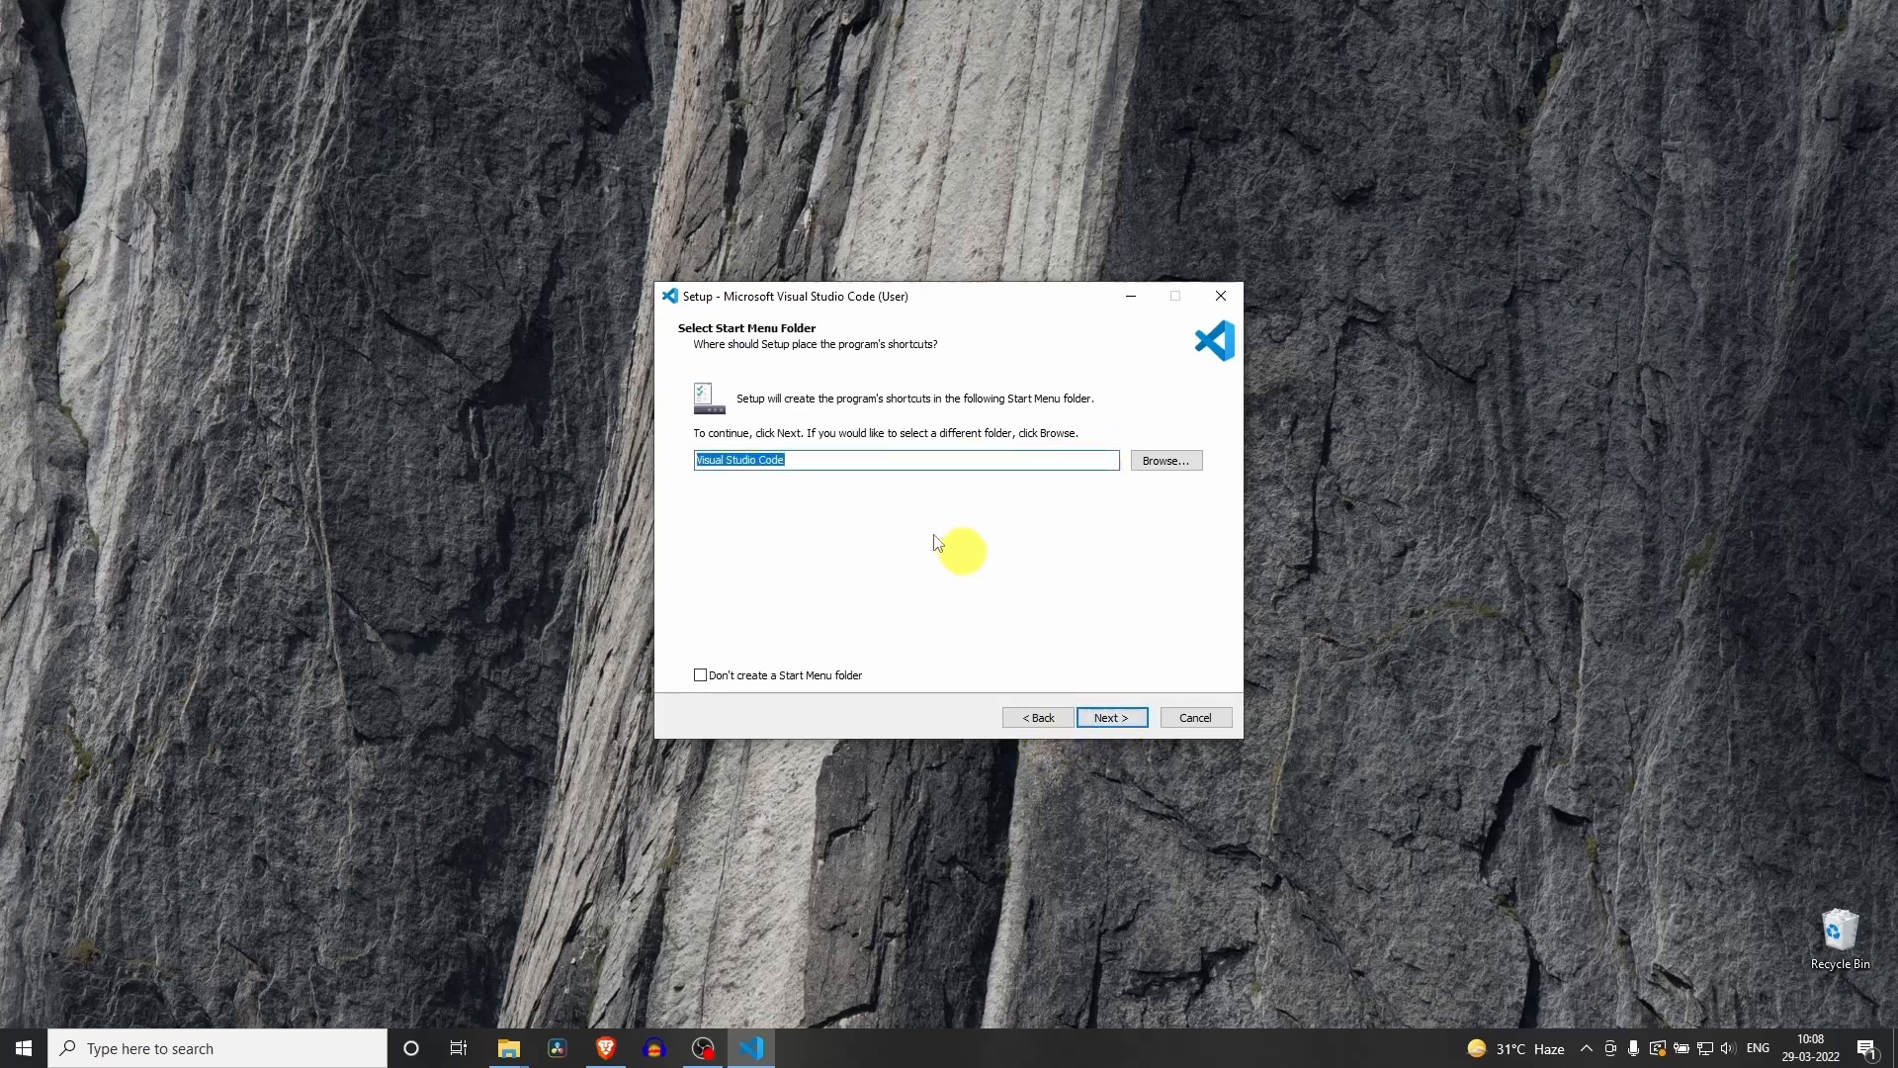
{"action": "left_click", "coordinate": [1101, 725]}
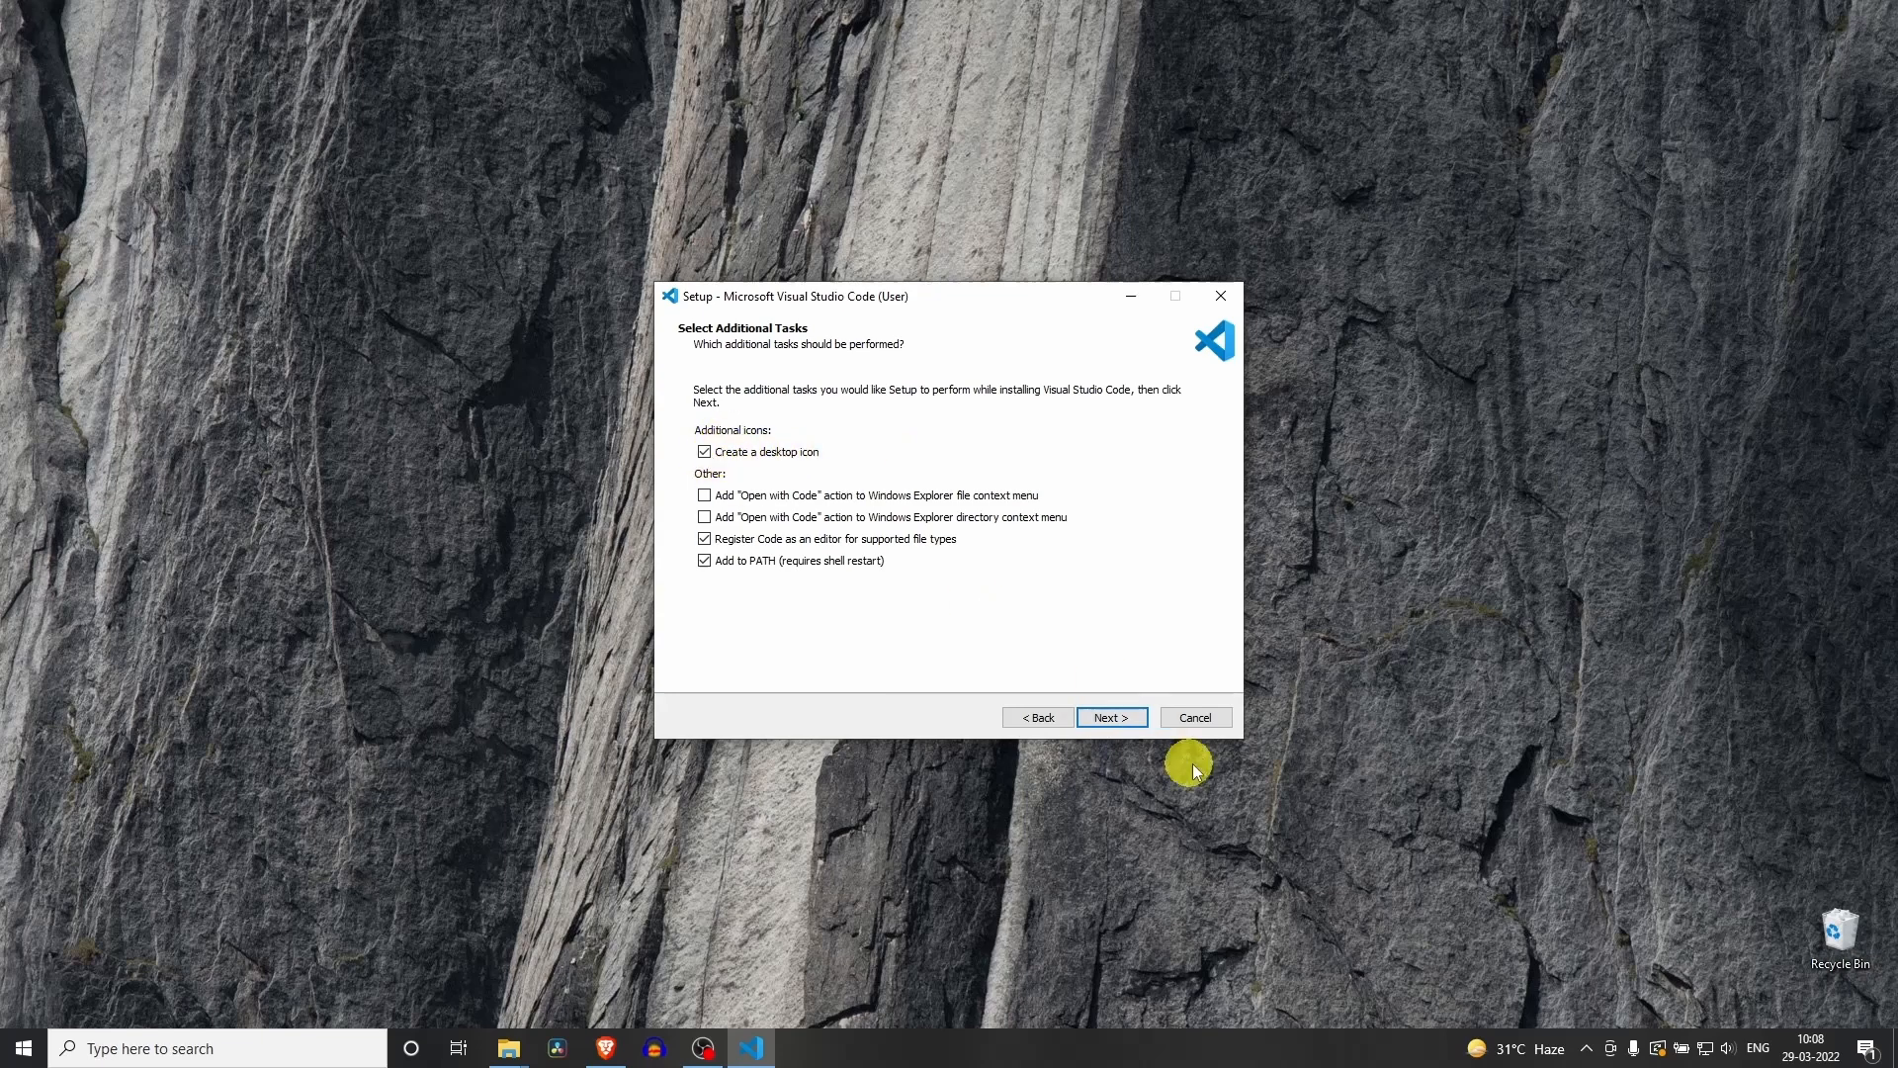
{"action": "left_click", "coordinate": [1130, 730]}
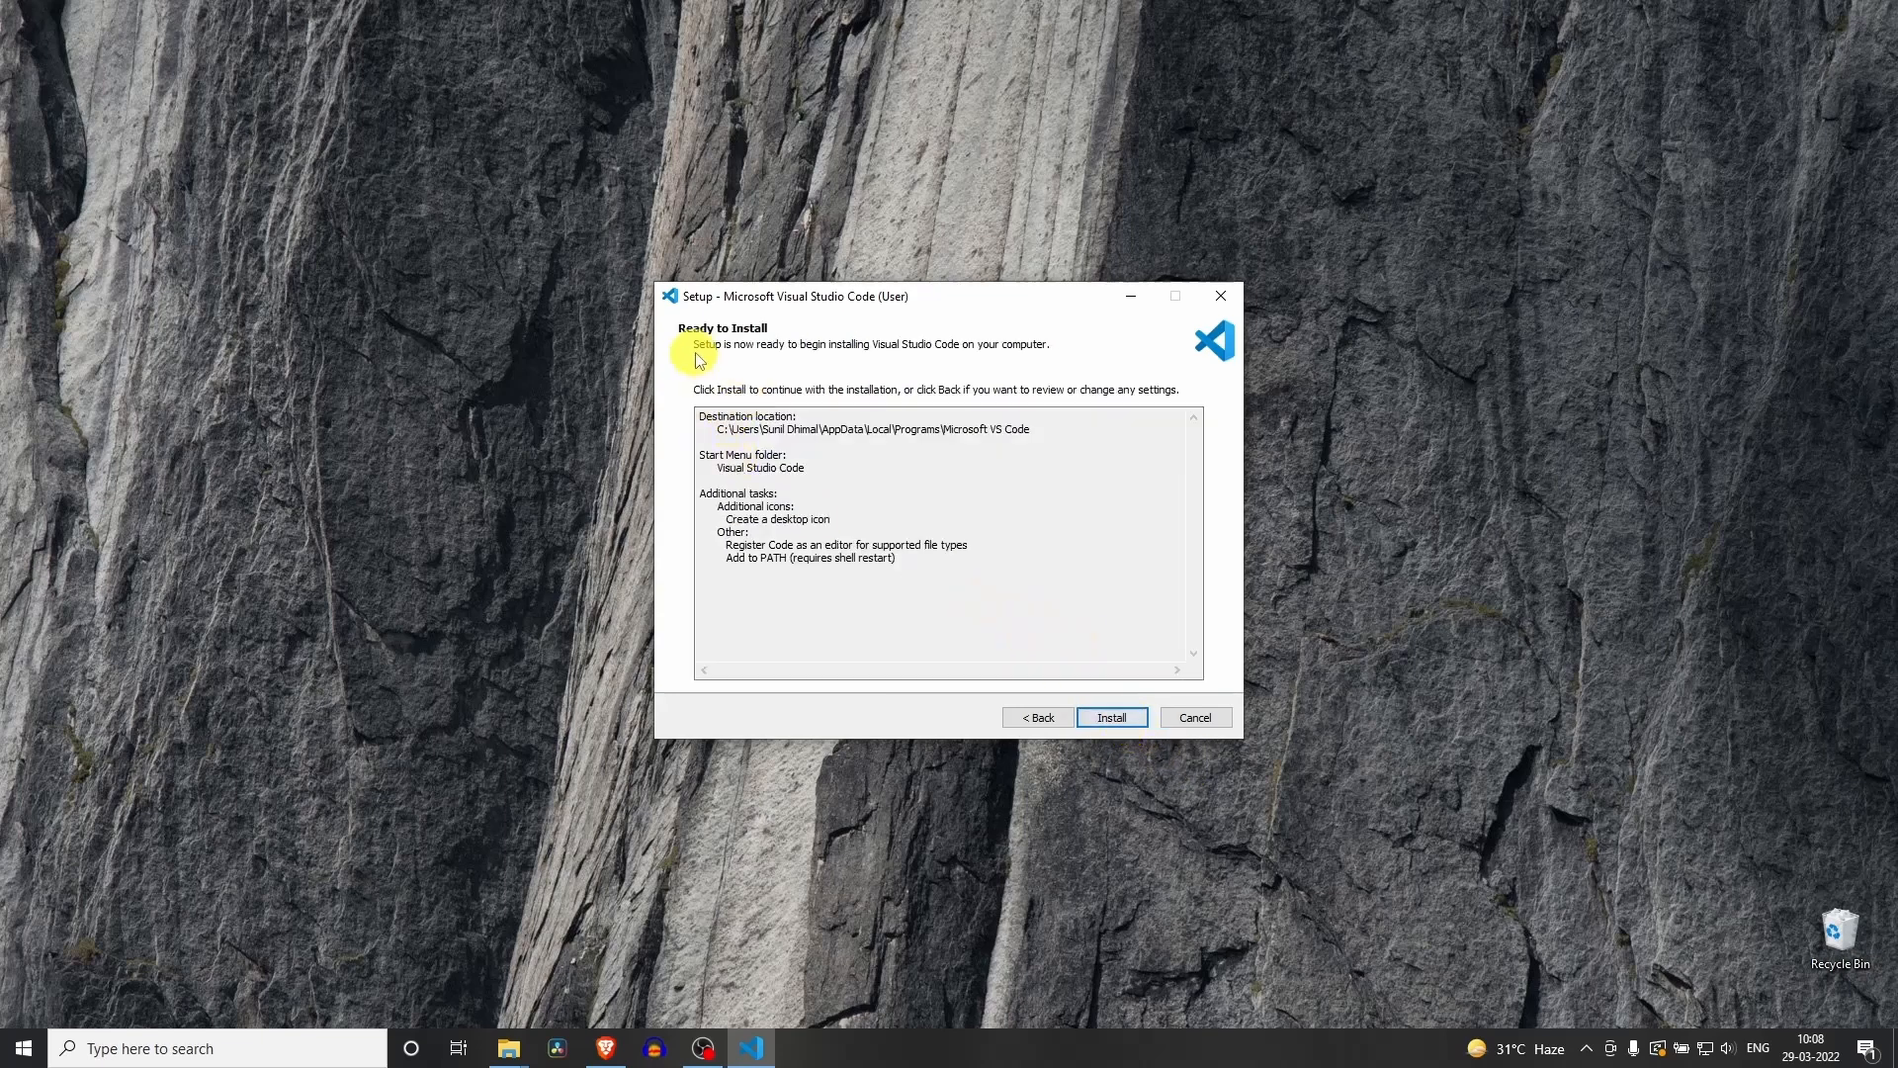
{"action": "left_click", "coordinate": [1112, 717]}
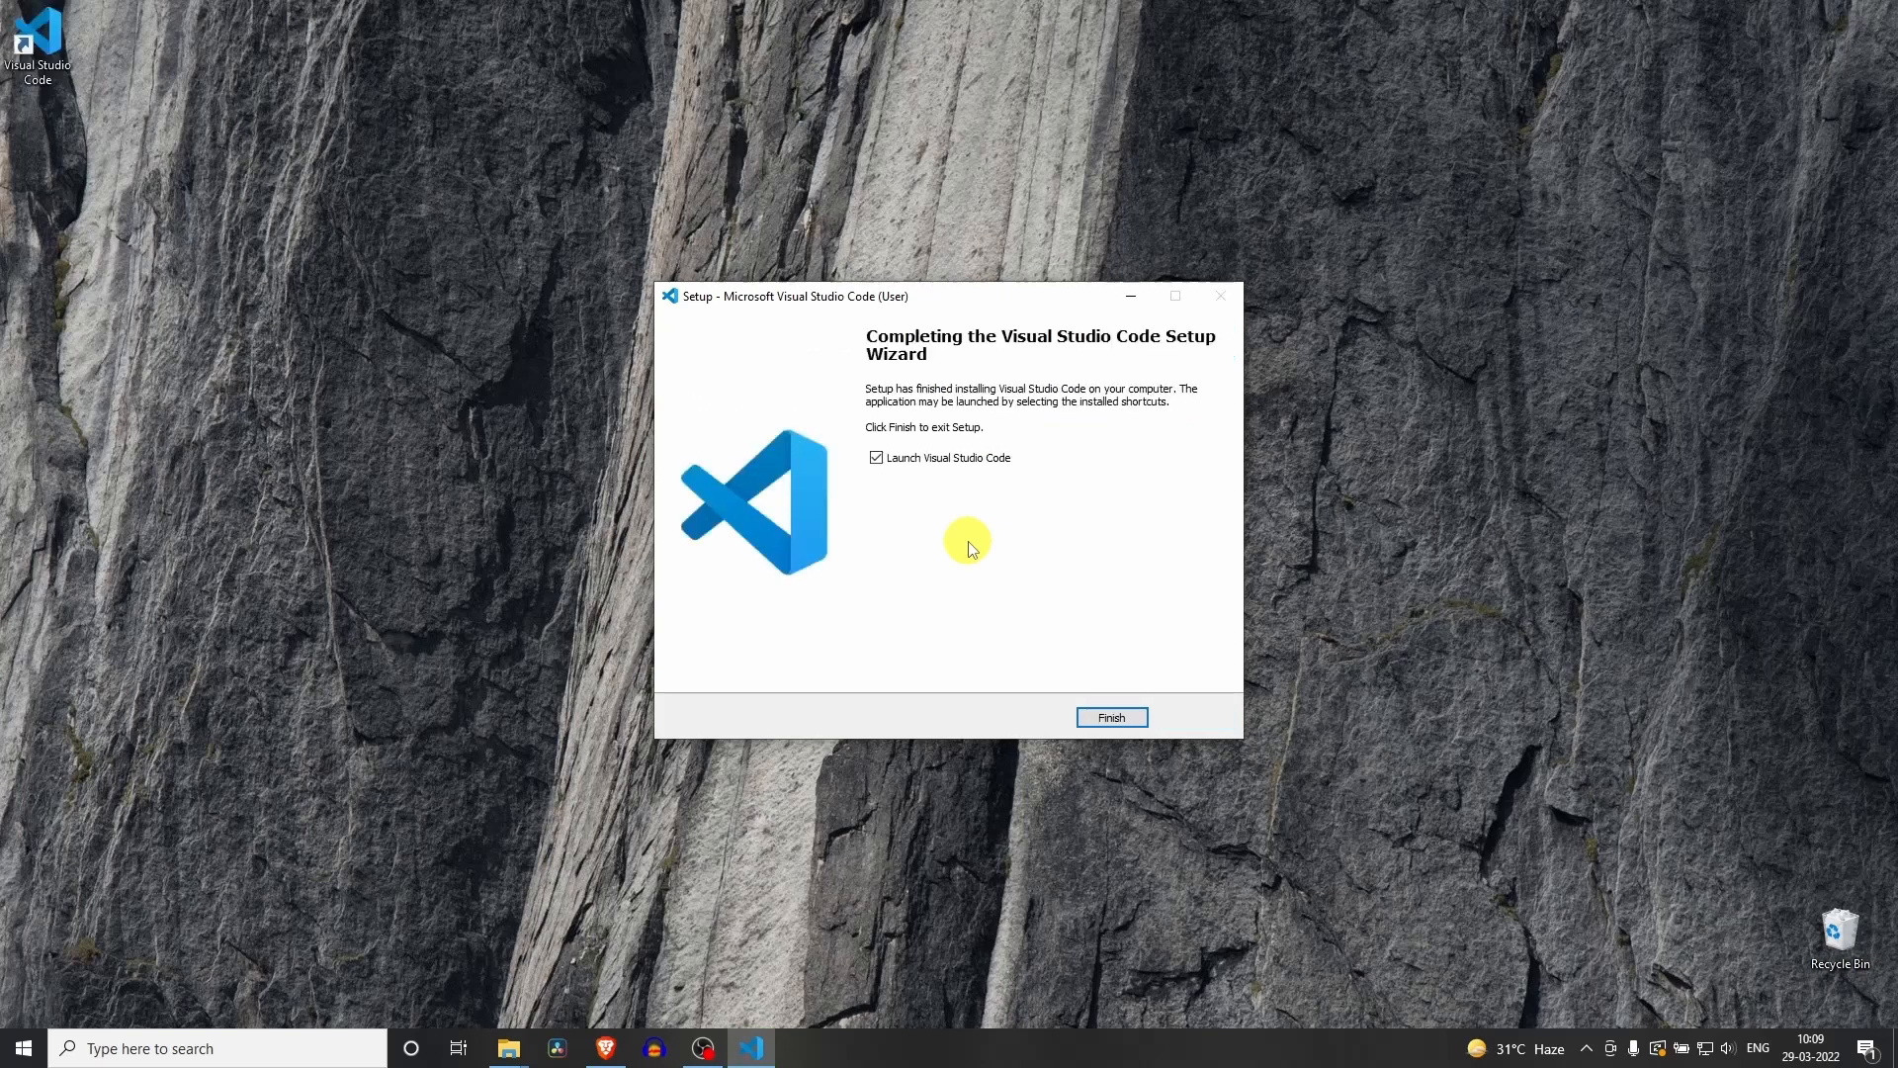
{"action": "left_click", "coordinate": [1094, 724]}
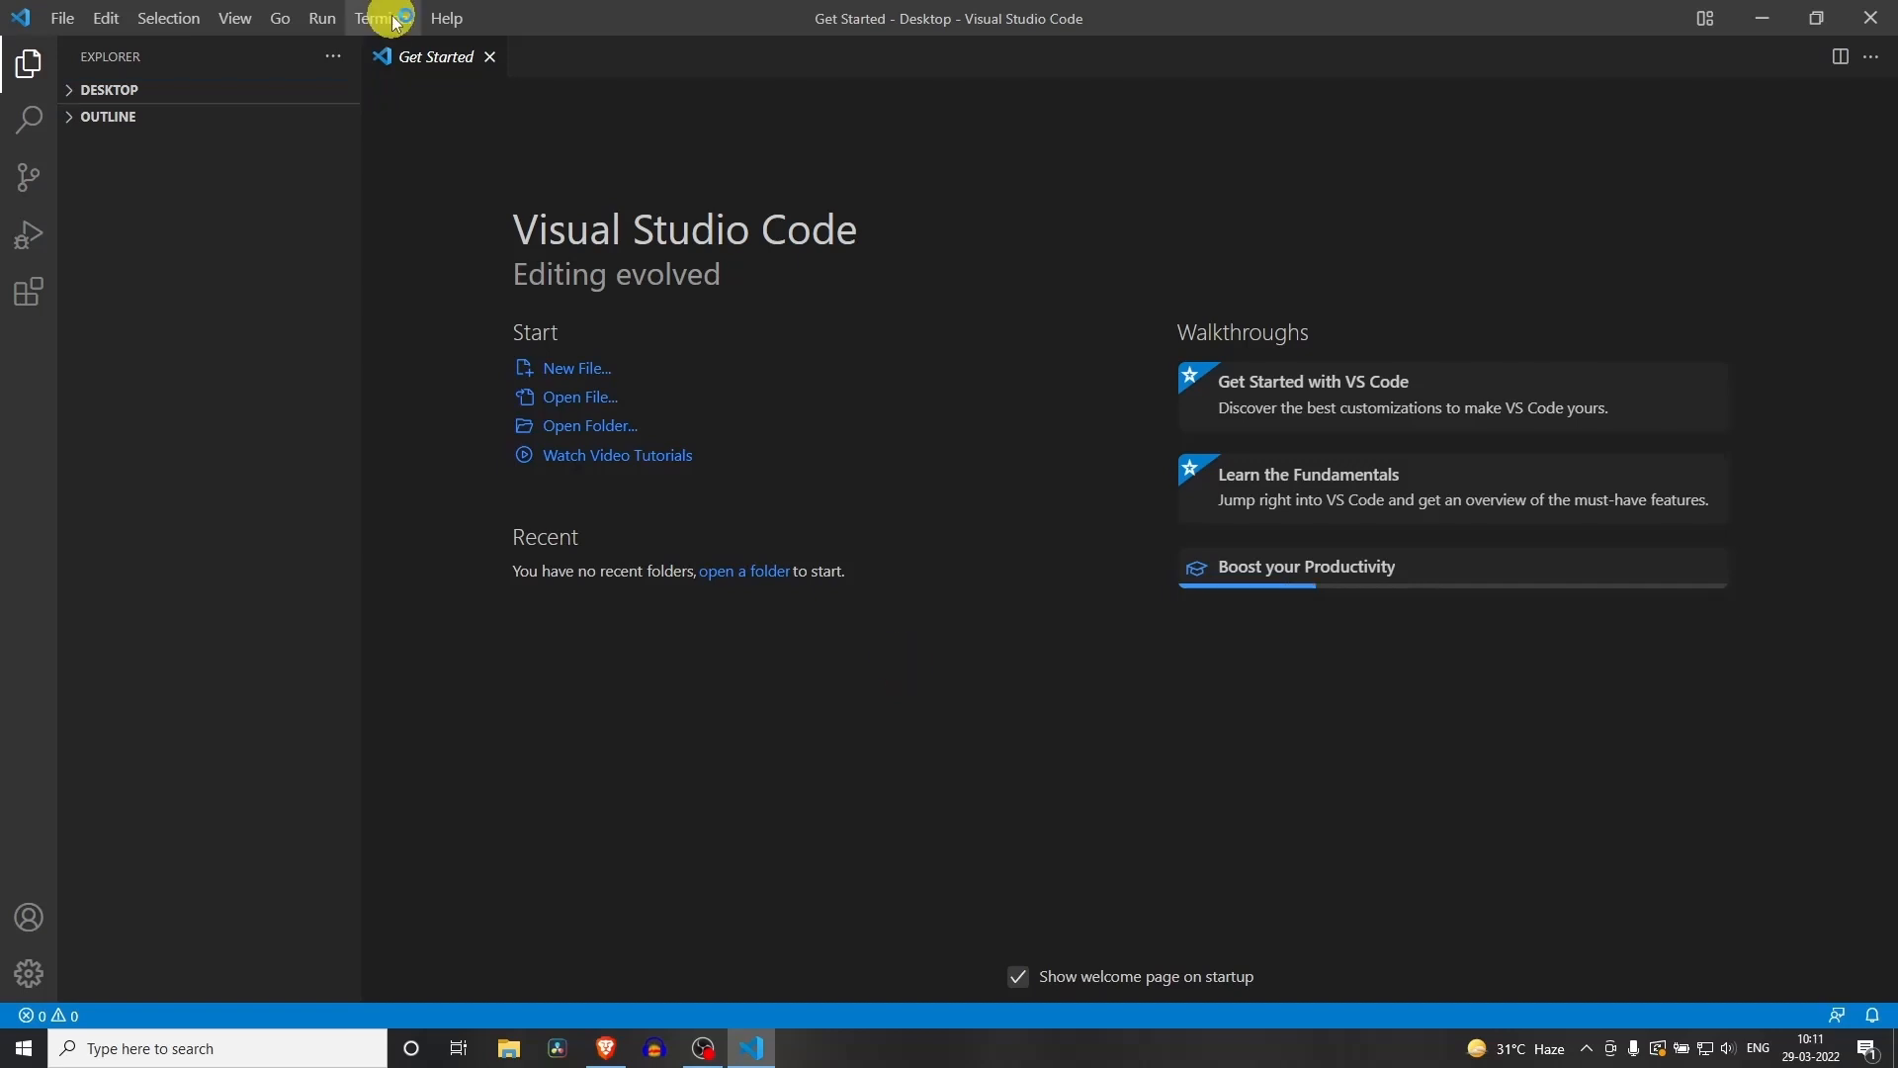
Open a new terminal in Visual Studio Code, enlarge its panel and the interface, and check the compiler with gcc --version
{"action": "left_click", "coordinate": [388, 18]}
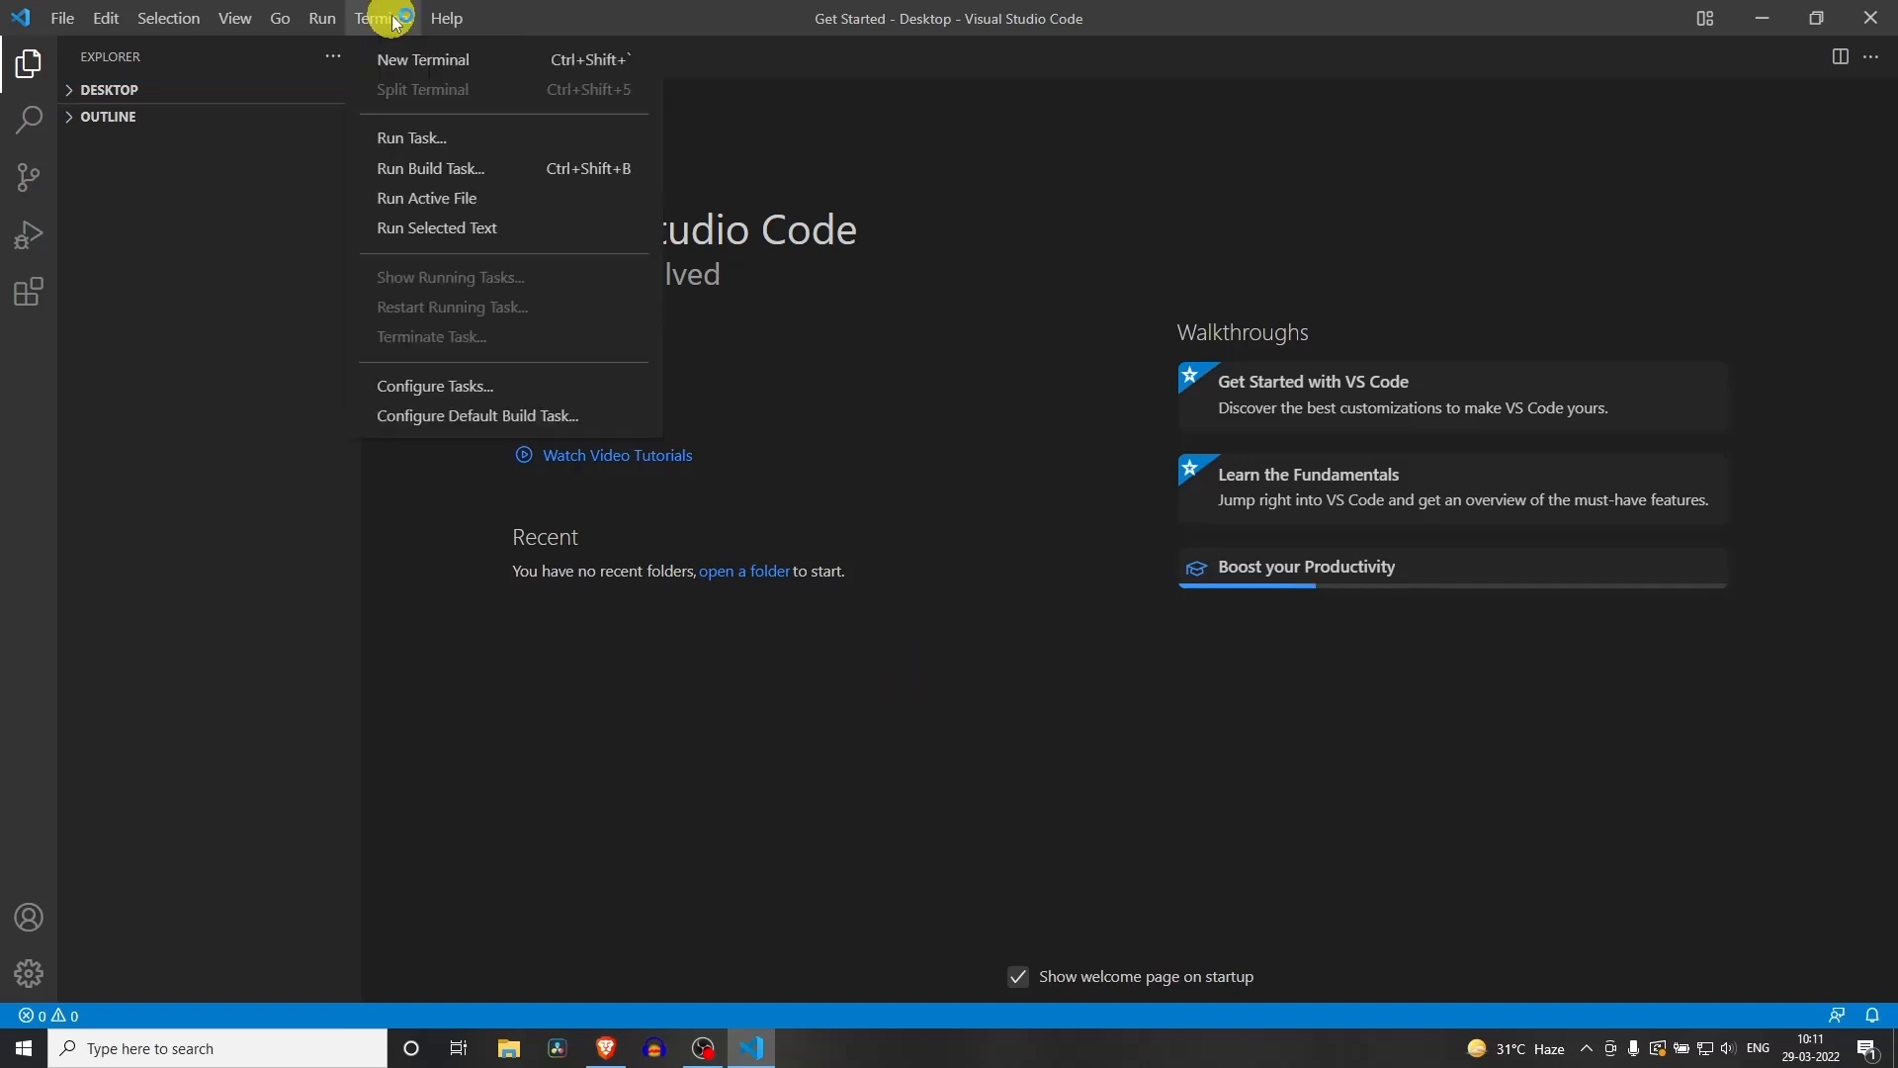
{"action": "left_click", "coordinate": [435, 59]}
{"action": "left_click_drag", "start_coordinate": [870, 700], "coordinate": [857, 606]}
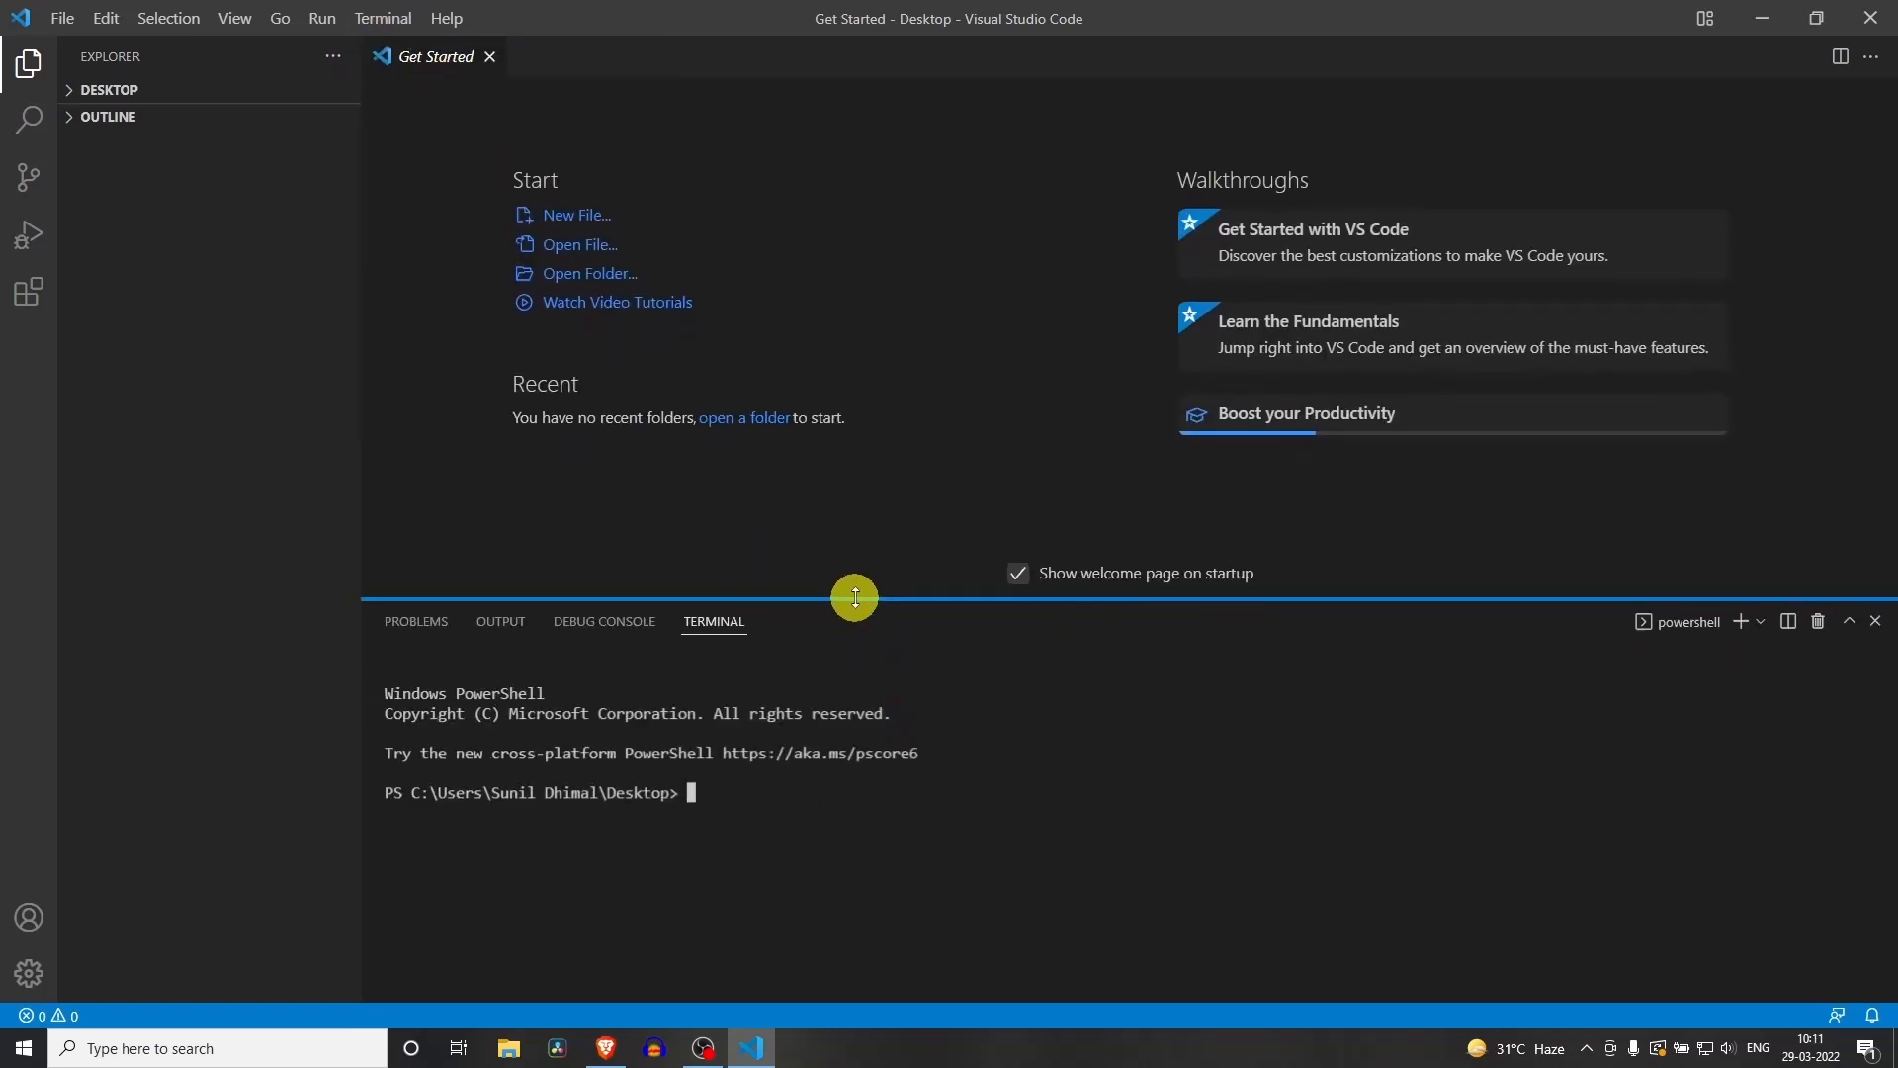
{"action": "key", "text": "ctrl+equal"}
{"action": "key", "text": "ctrl+equal"}
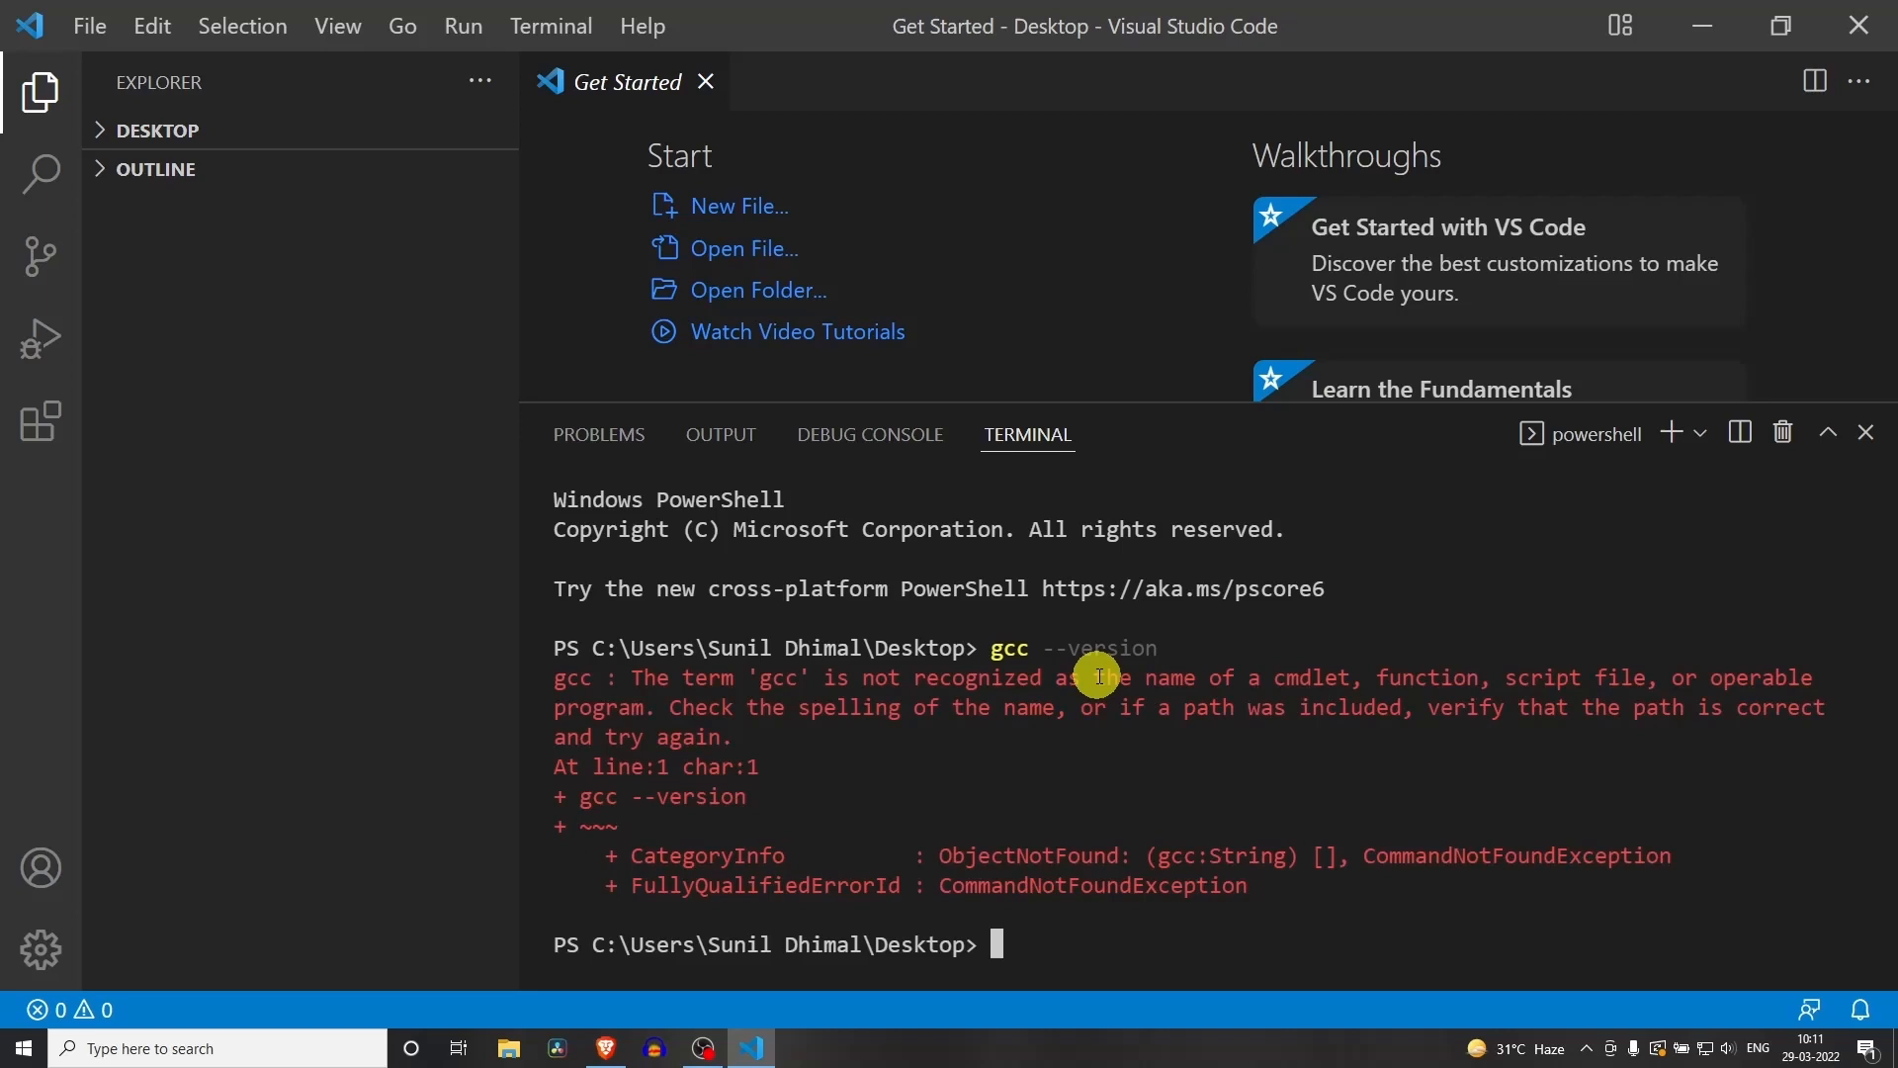
{"action": "left_click_drag", "start_coordinate": [556, 690], "coordinate": [1180, 683]}
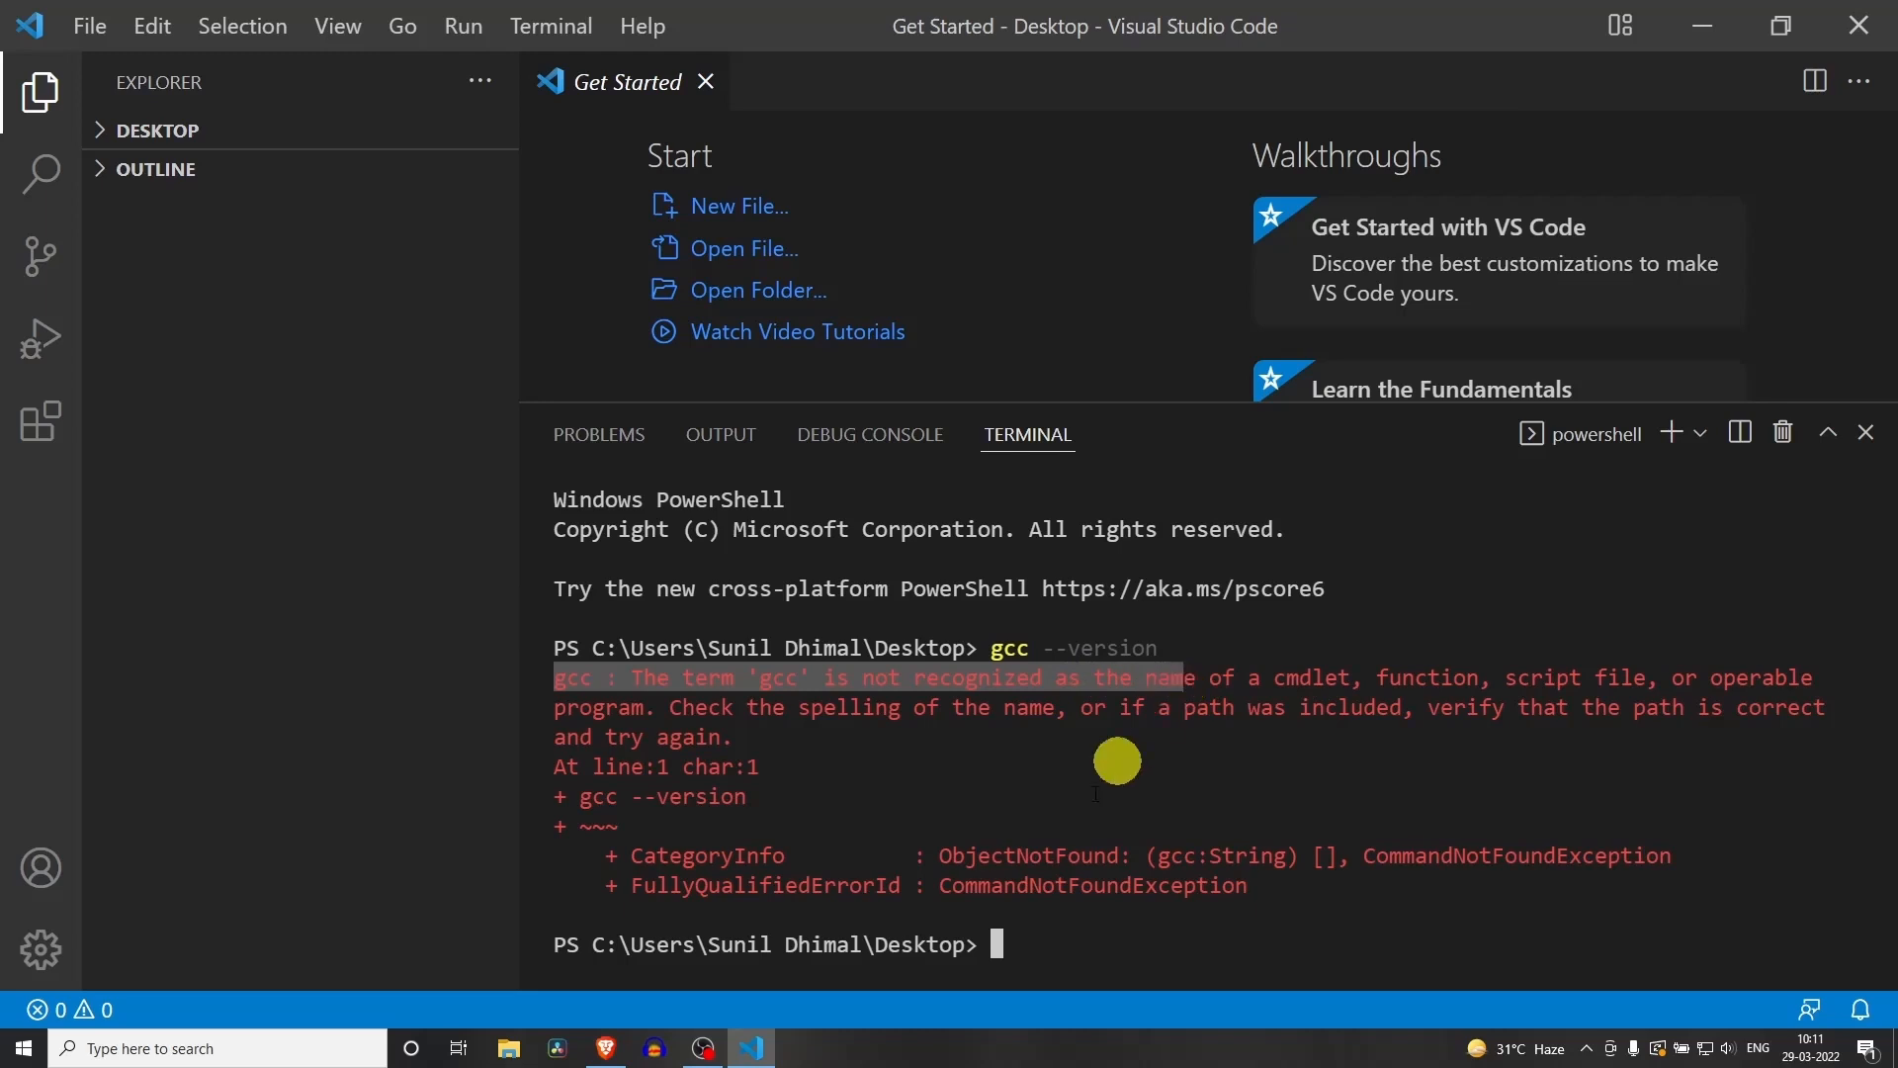
Empty the terminal output with the clear command
{"action": "left_click", "coordinate": [1010, 936]}
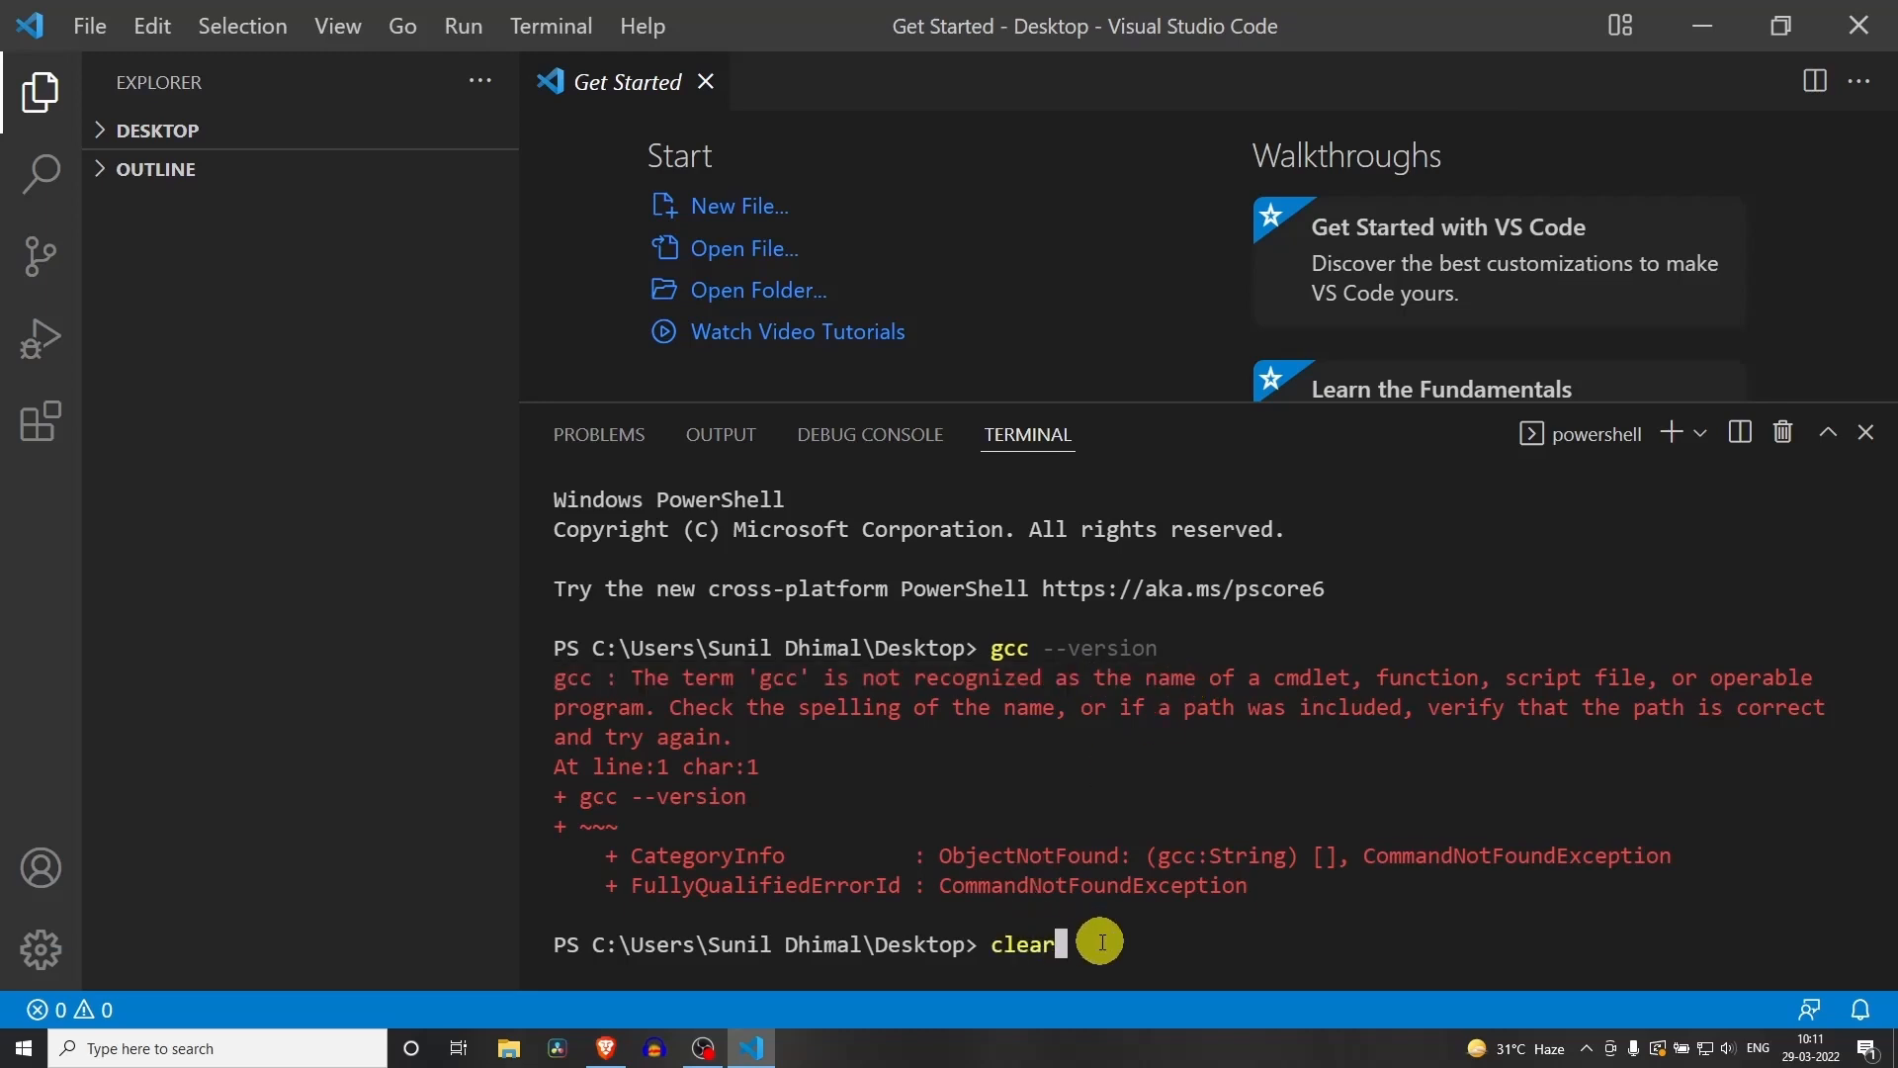
{"action": "type", "text": "clear"}
{"action": "key", "text": "Return"}
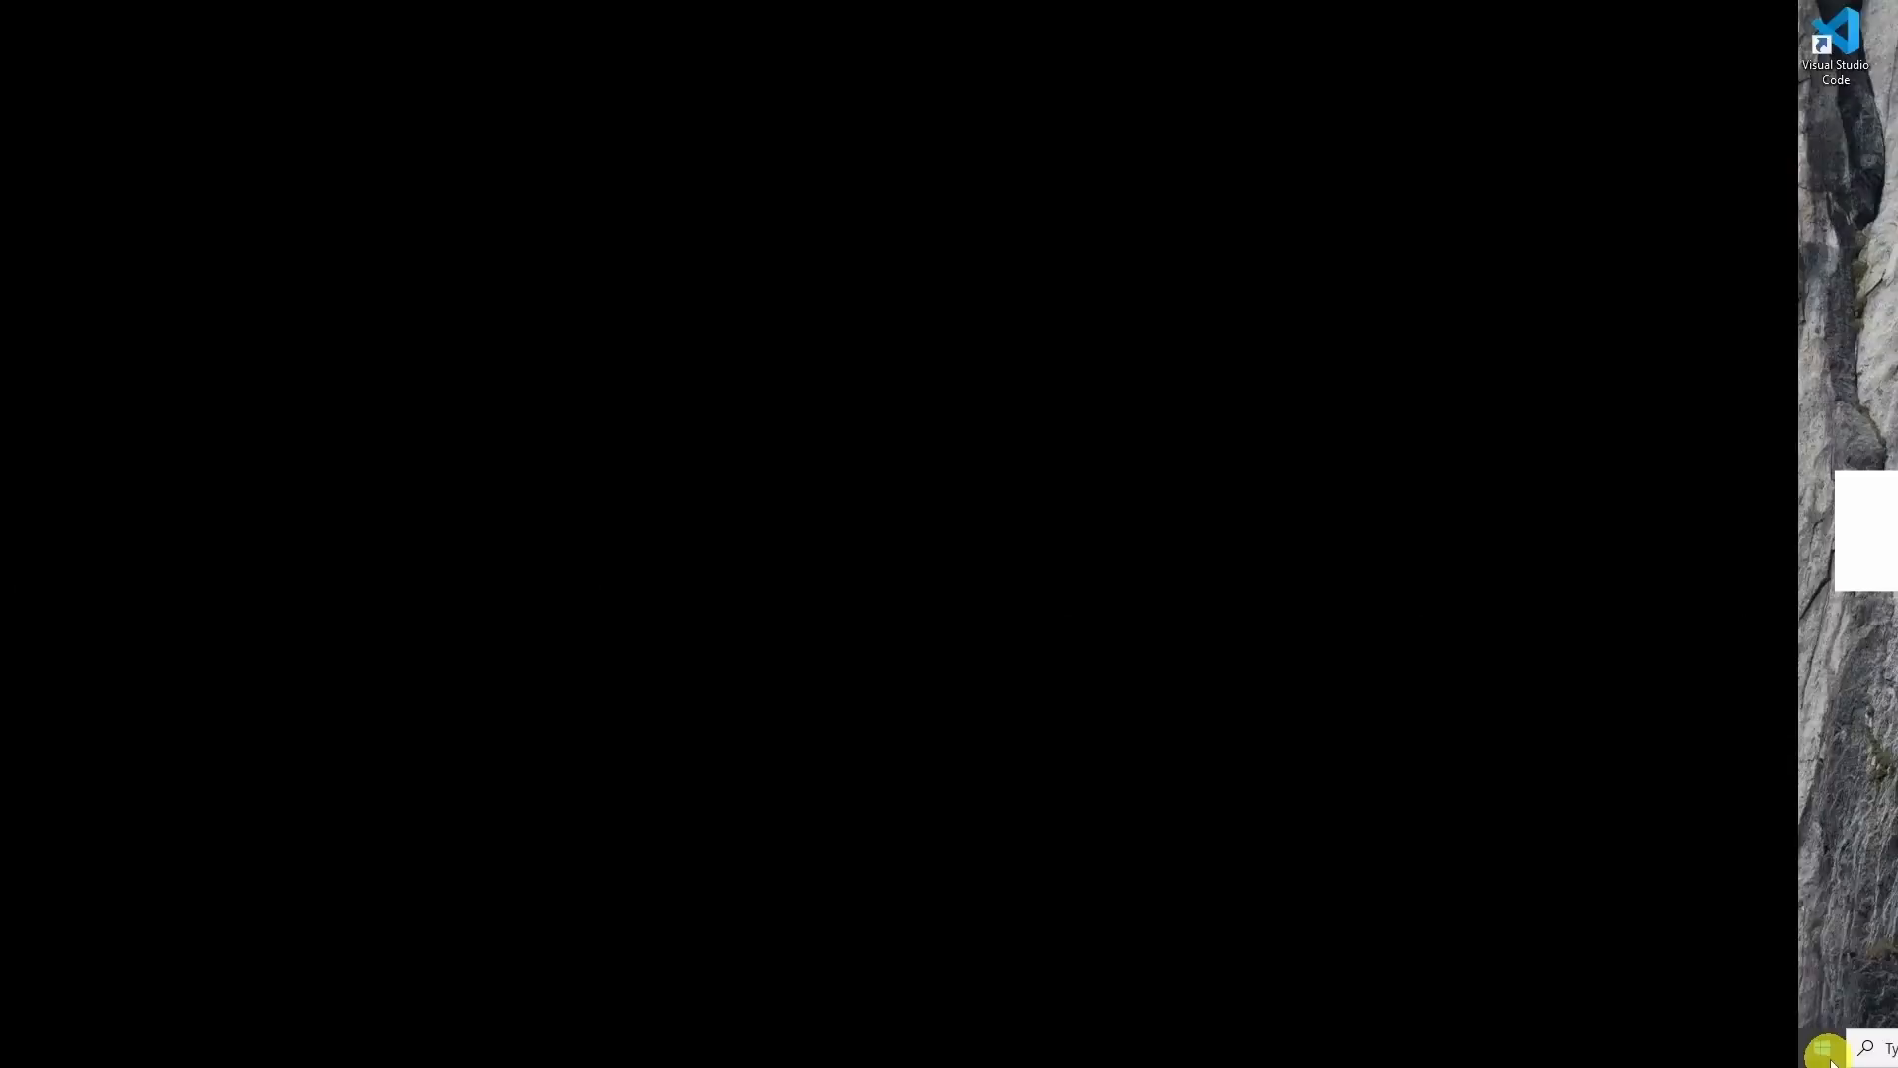
Open the Windows environment variables settings and add a blank new entry to the user Path variable
{"action": "left_click", "coordinate": [1827, 1056]}
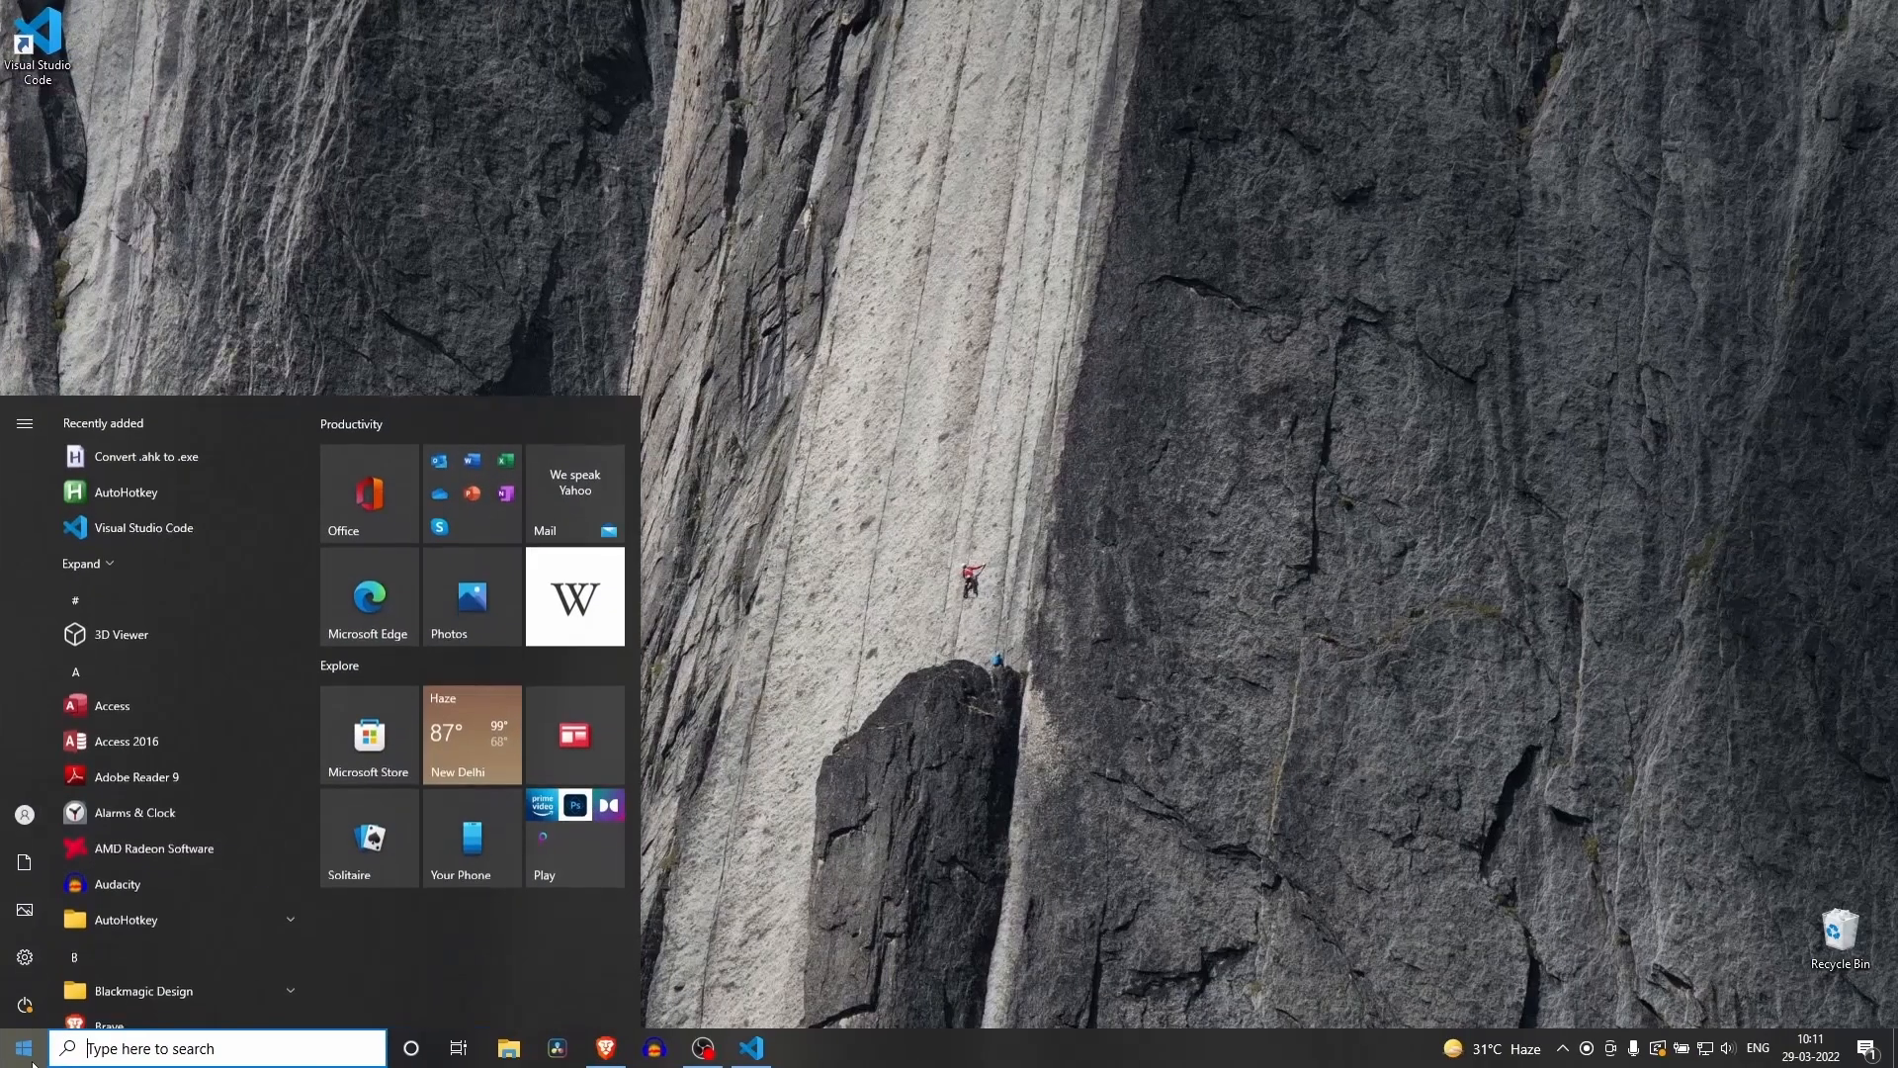
{"action": "type", "text": "environment"}
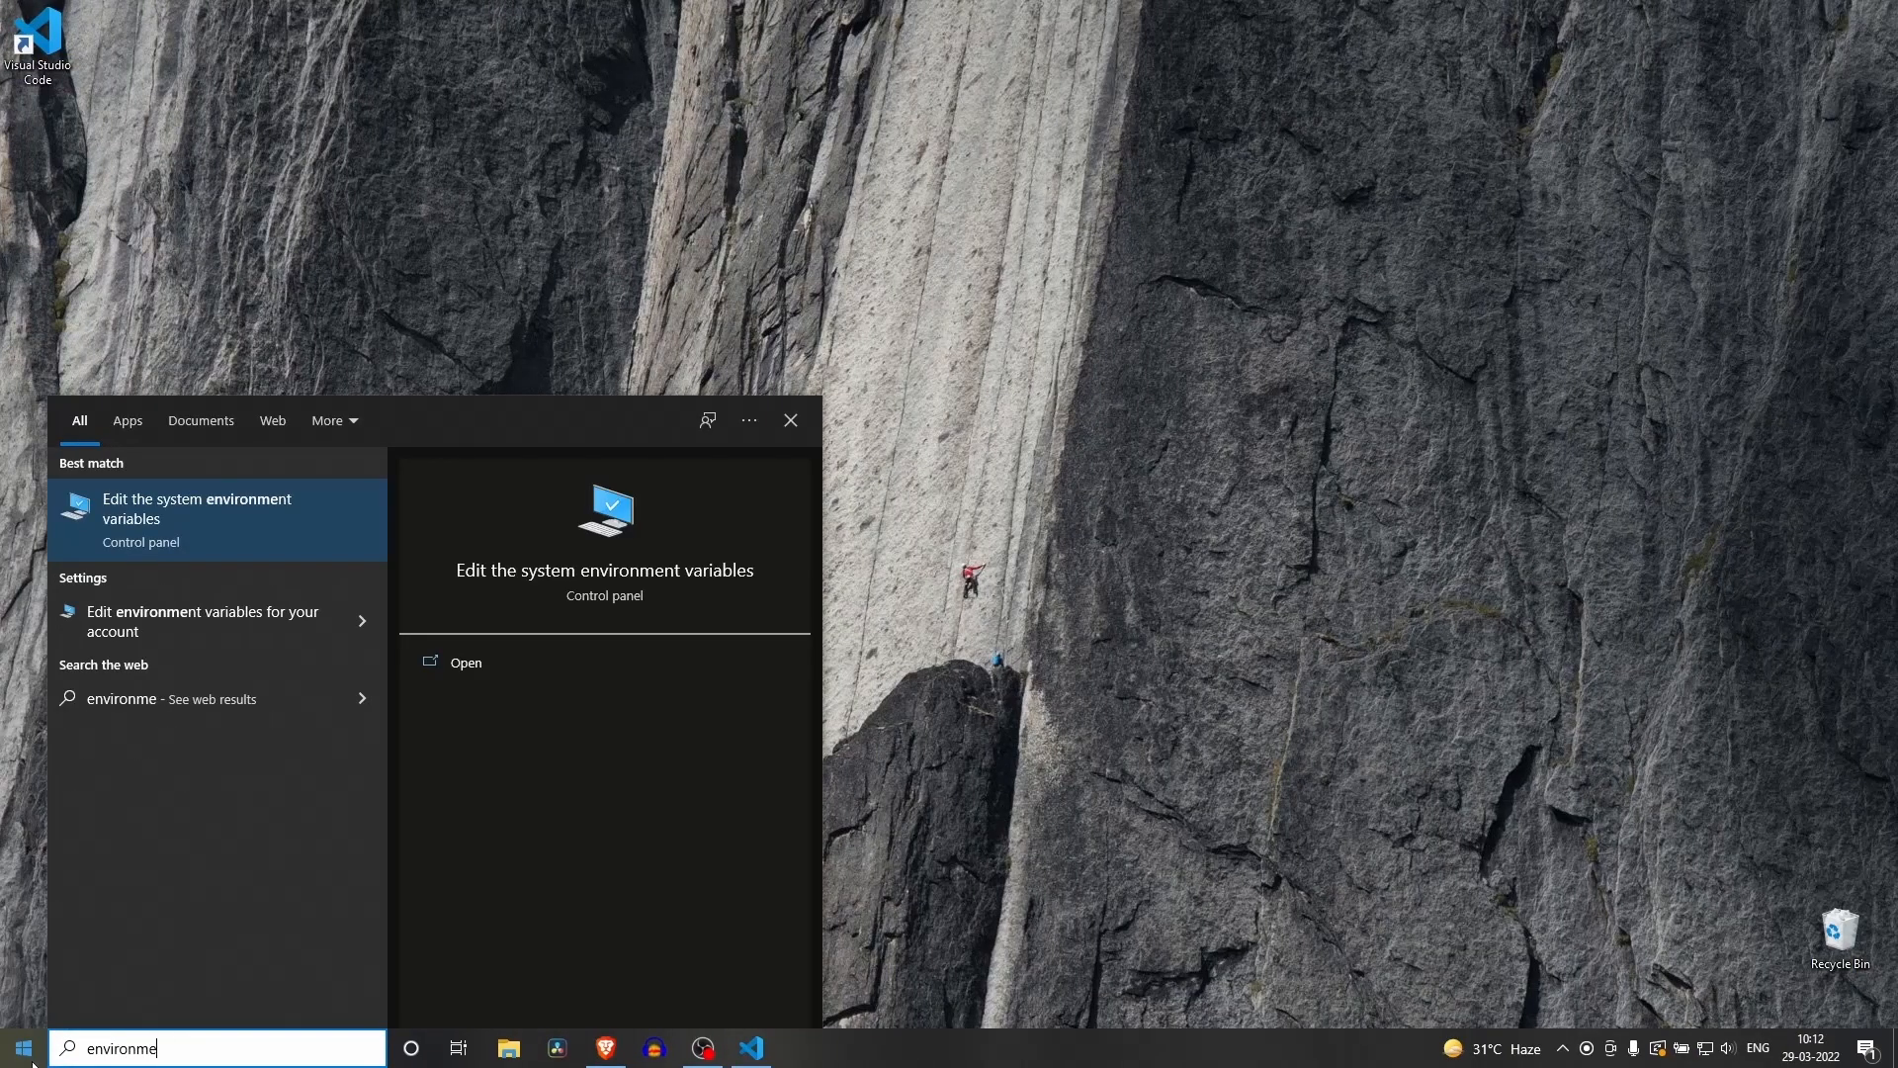
{"action": "left_click", "coordinate": [173, 542]}
{"action": "left_click", "coordinate": [1050, 605]}
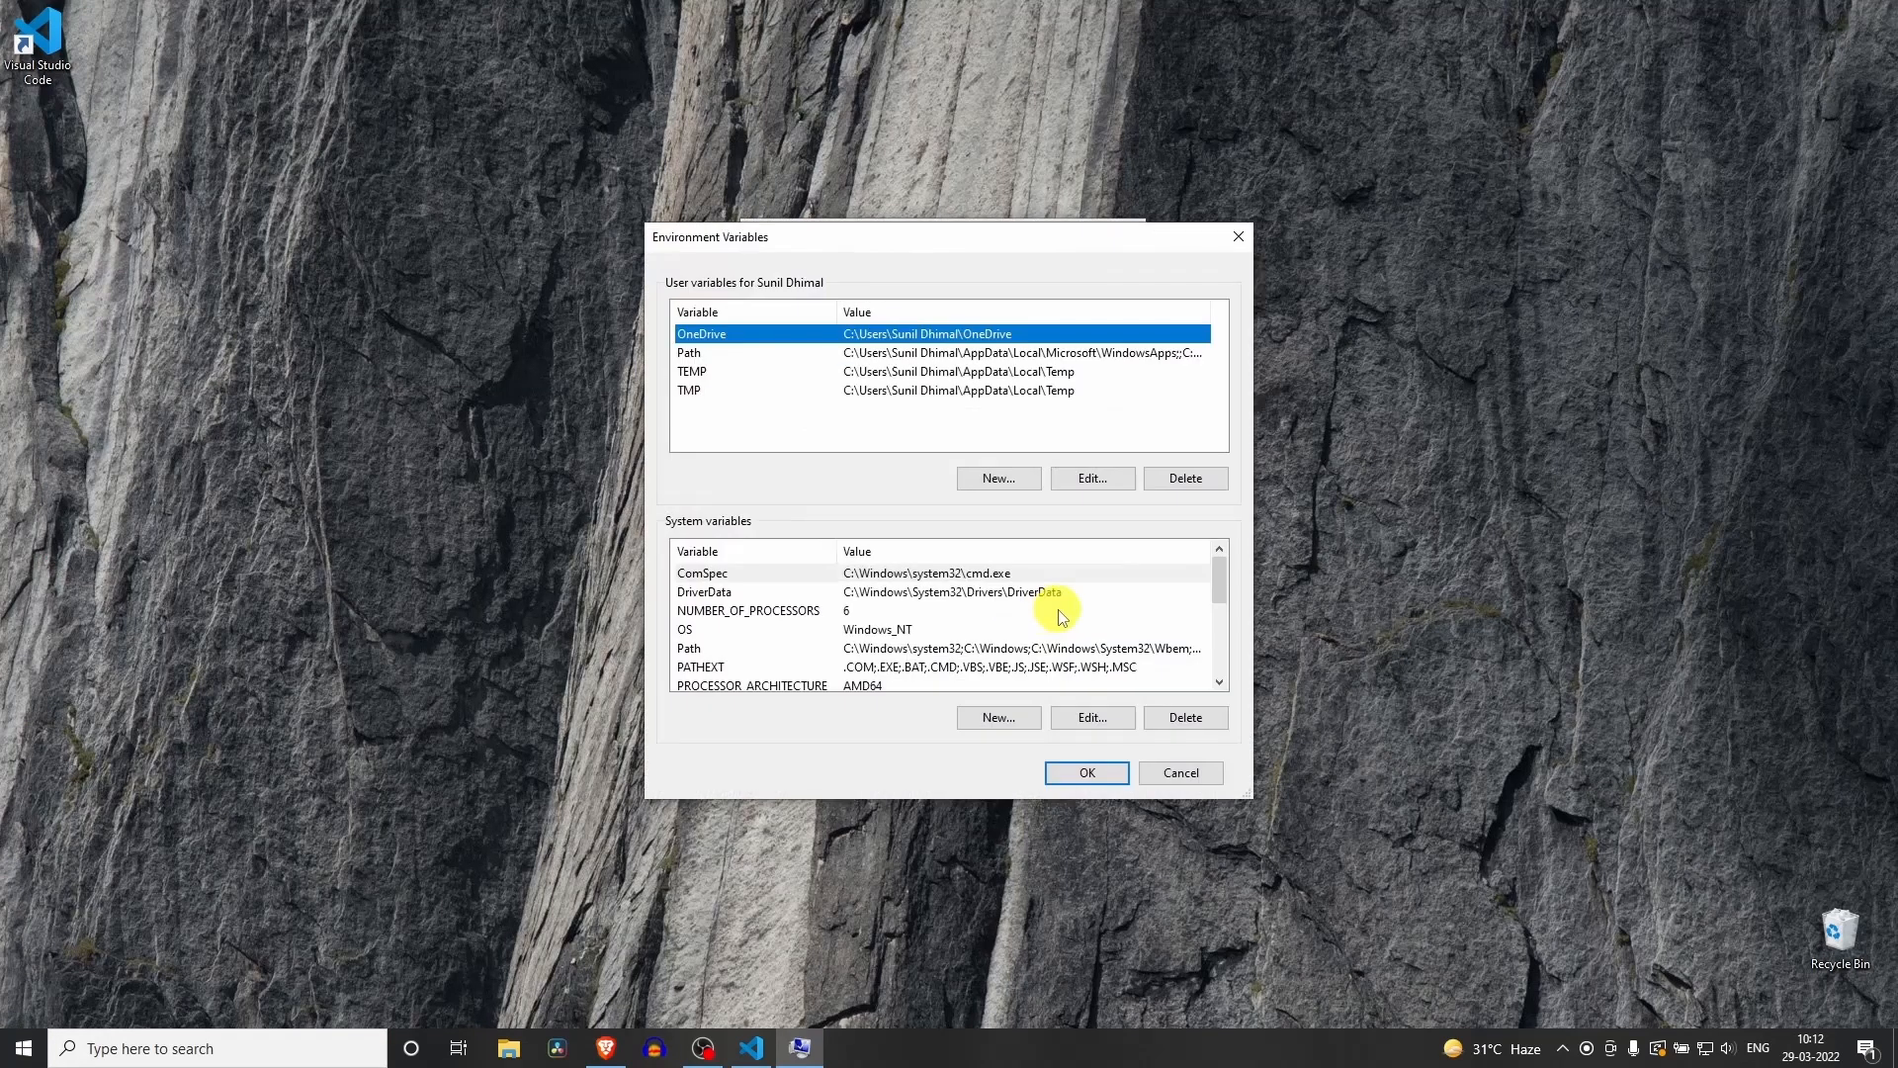
{"action": "left_click", "coordinate": [698, 356]}
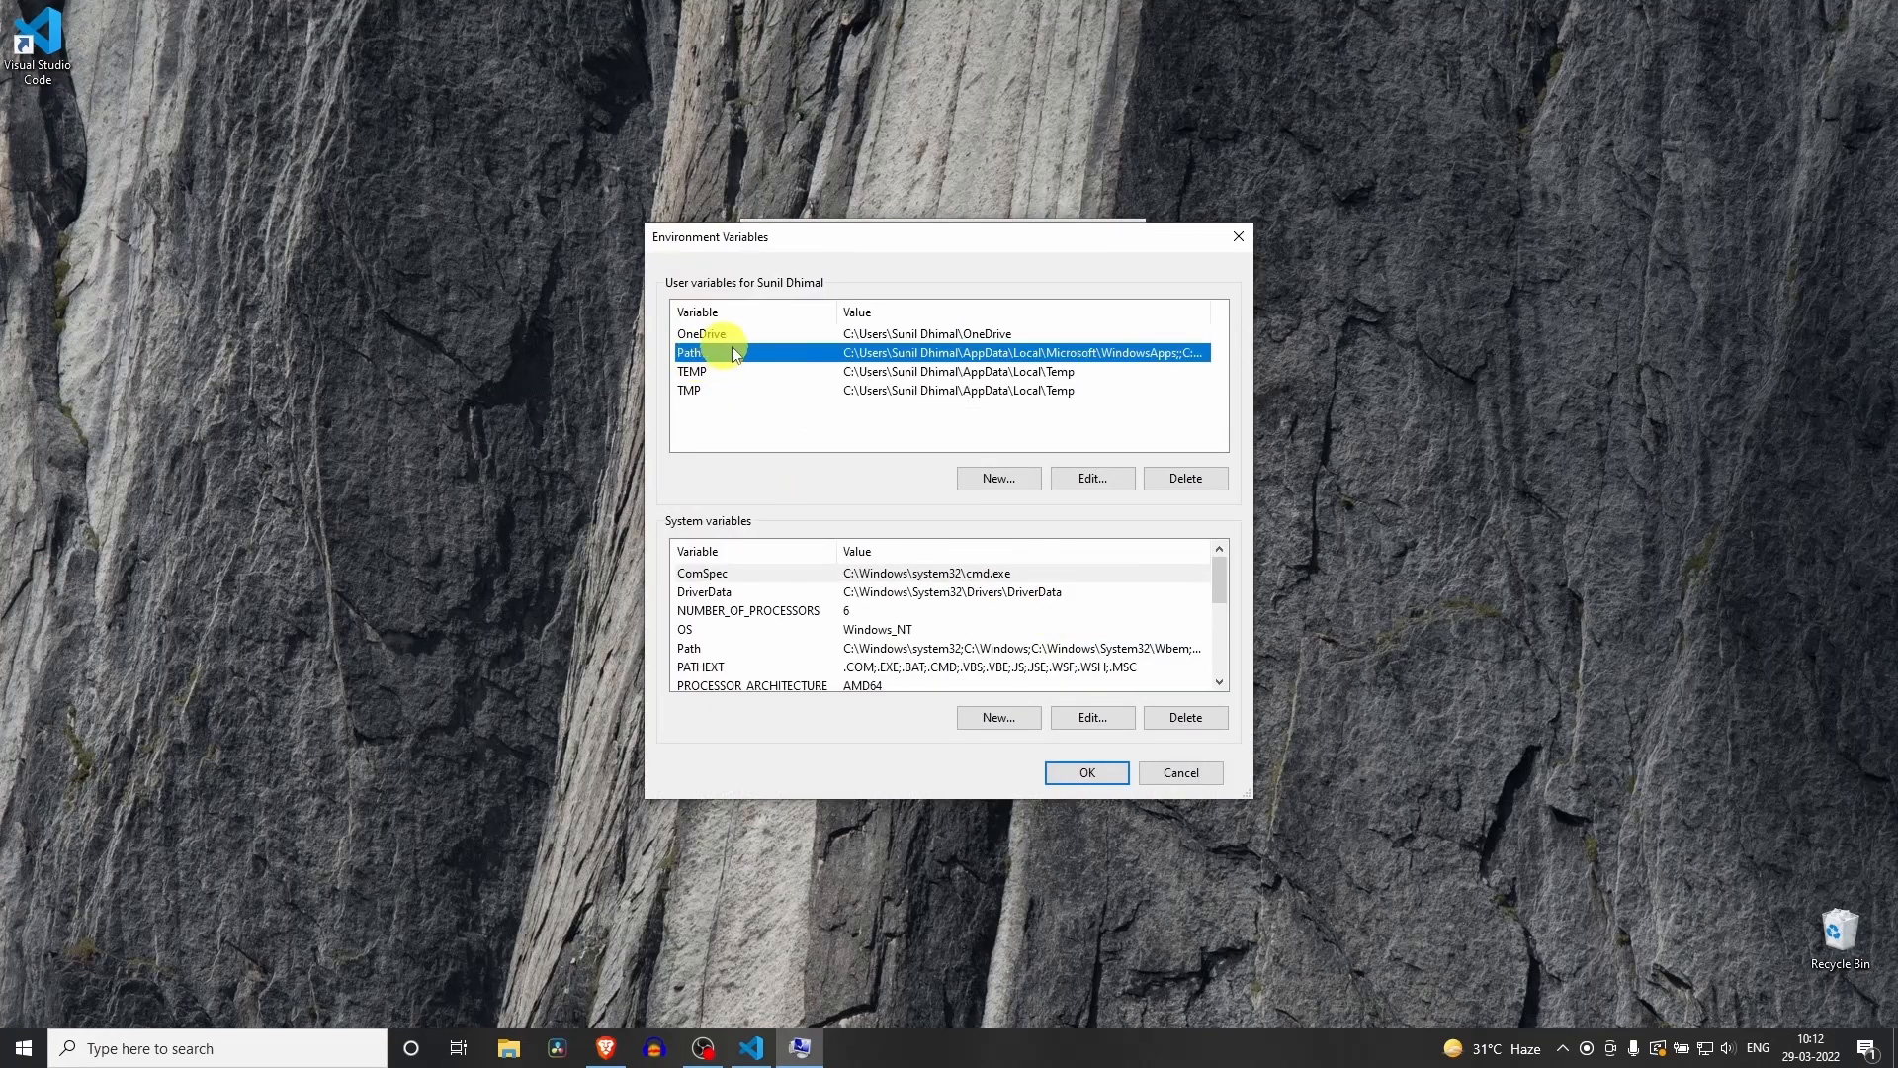
{"action": "left_click", "coordinate": [1091, 480]}
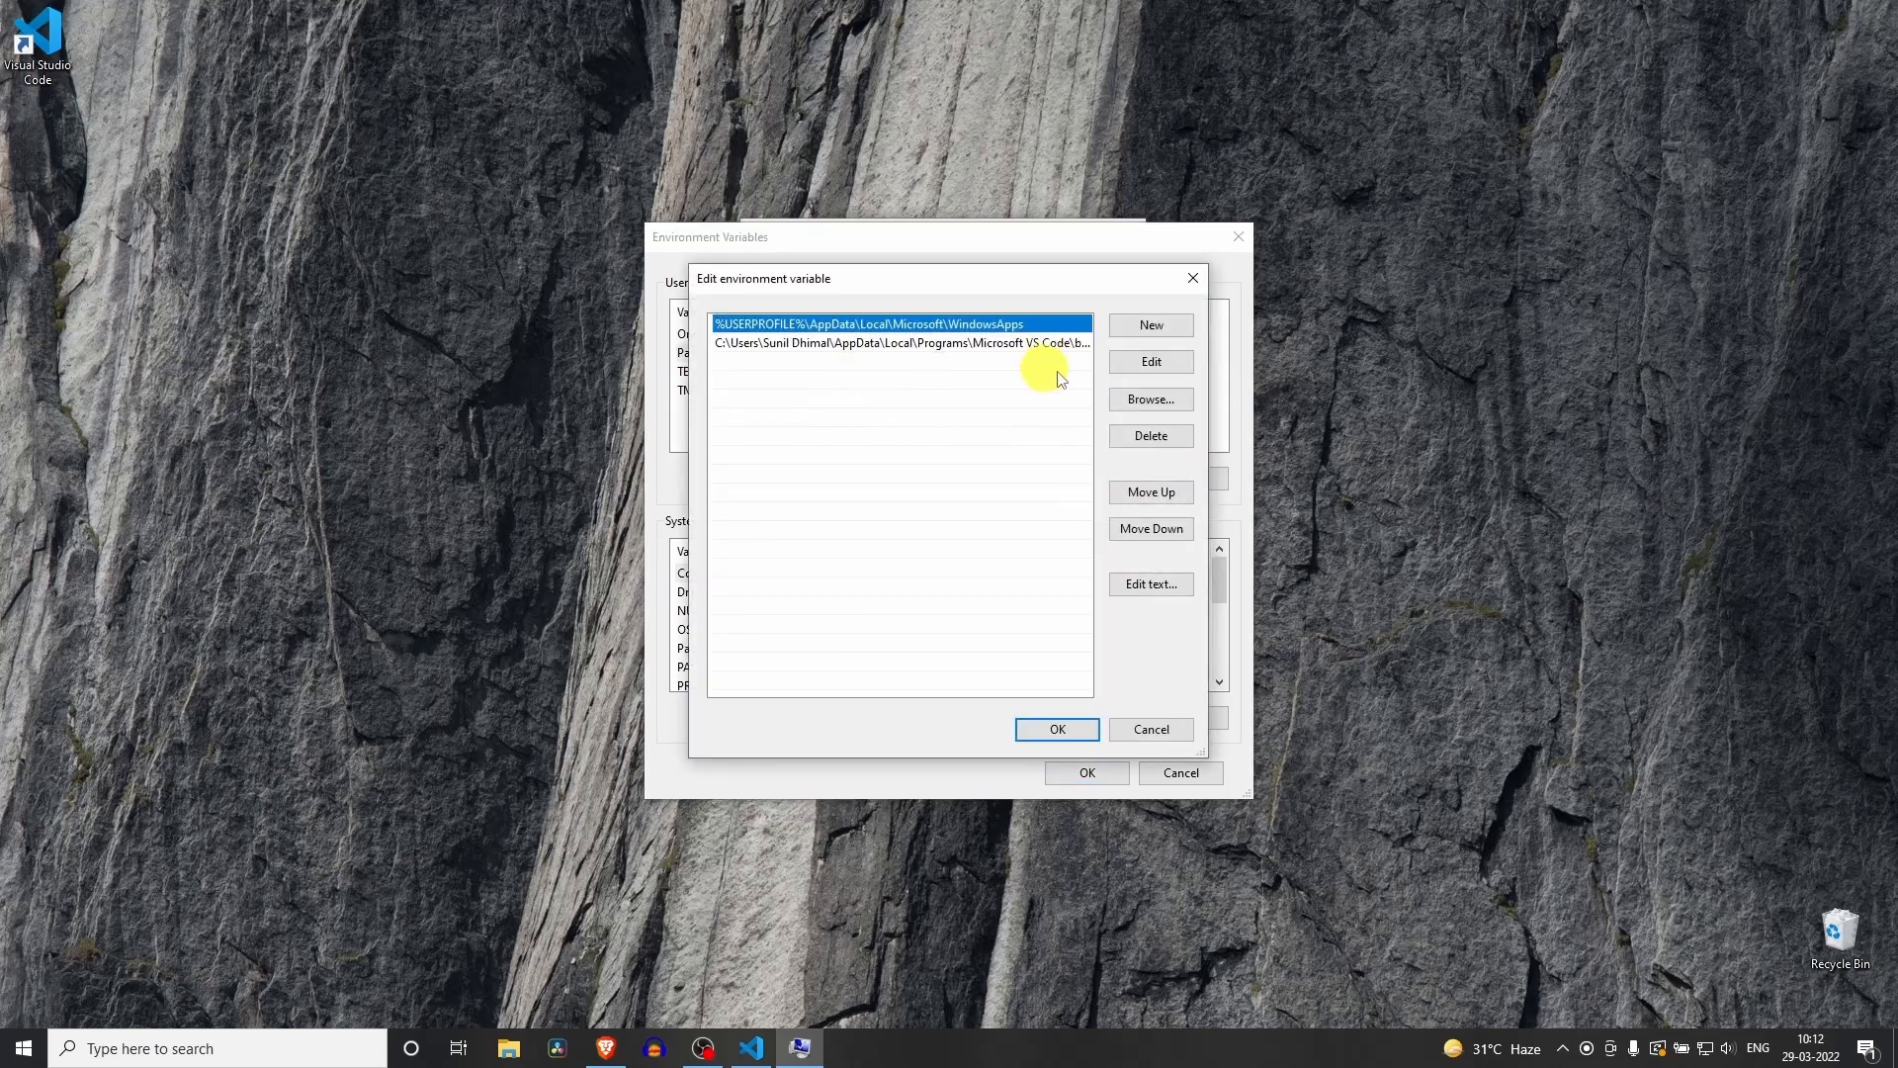
{"action": "left_click", "coordinate": [983, 362]}
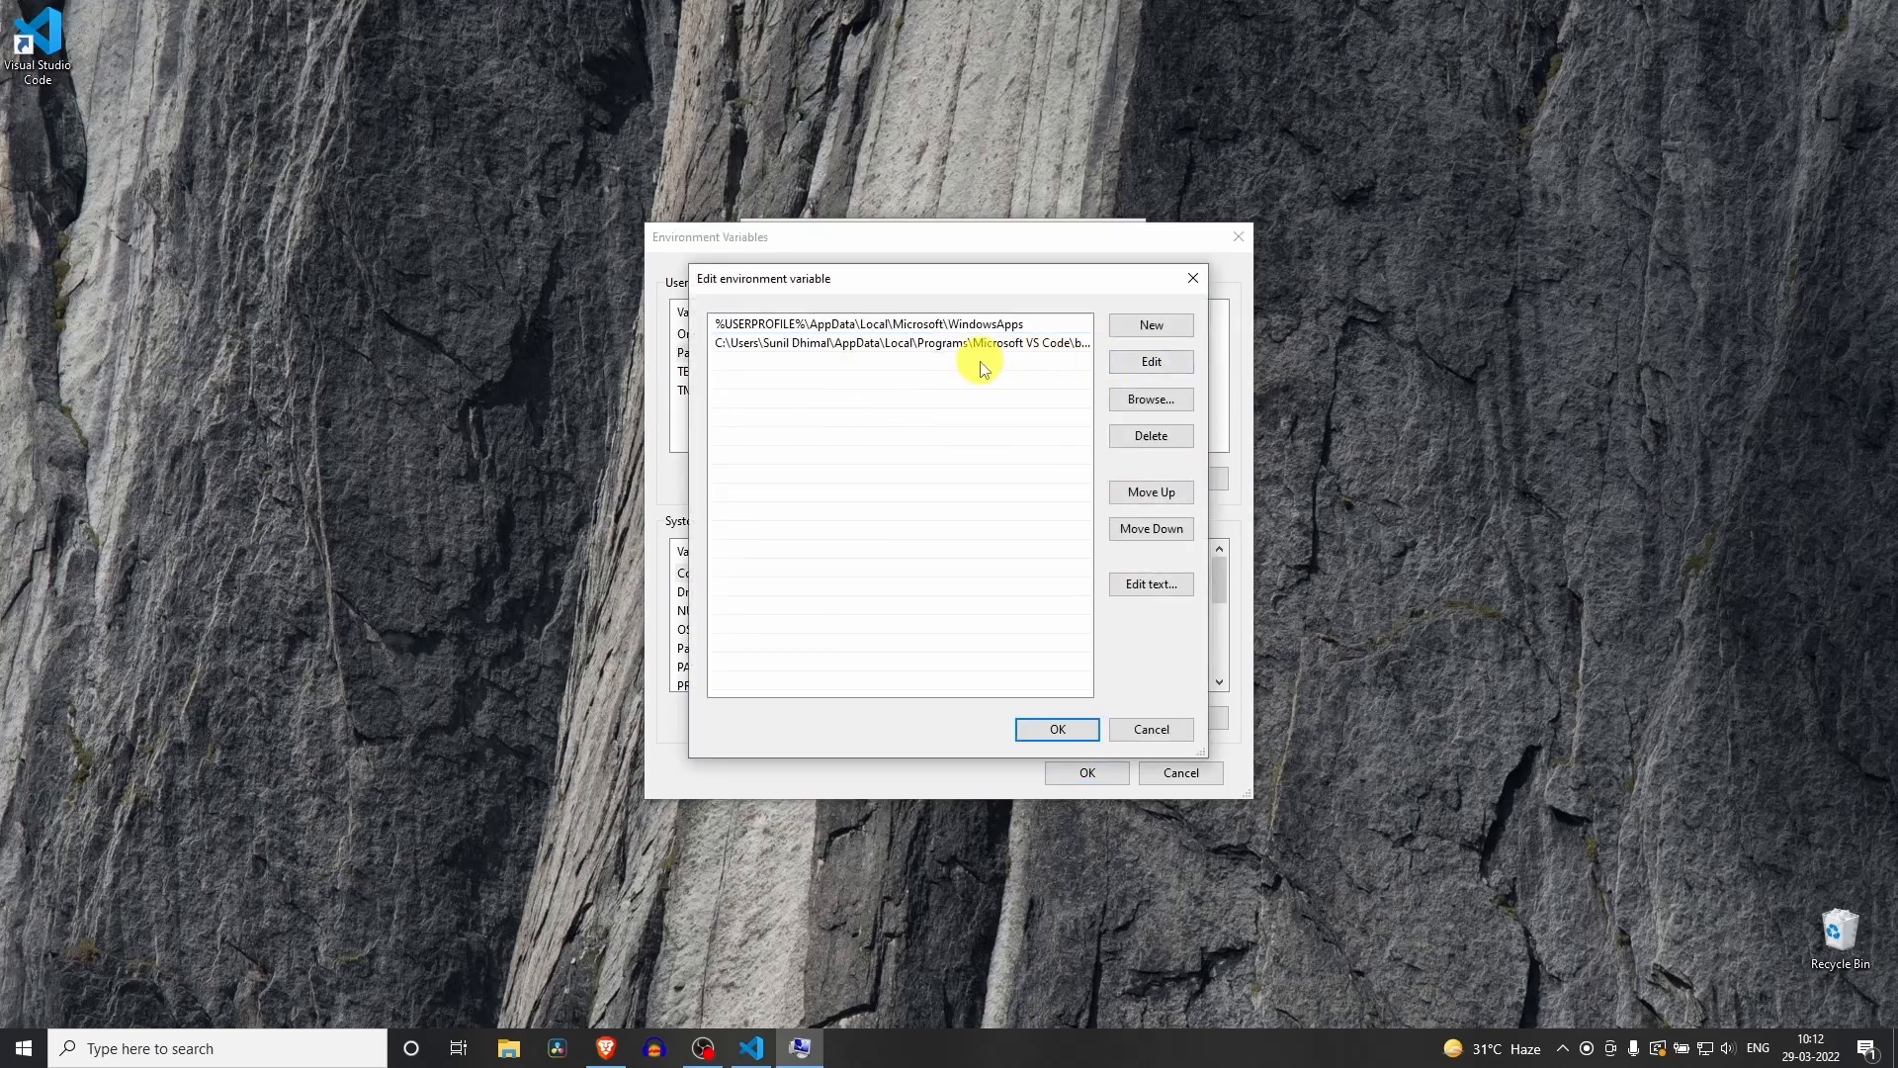
{"action": "left_click", "coordinate": [1153, 329]}
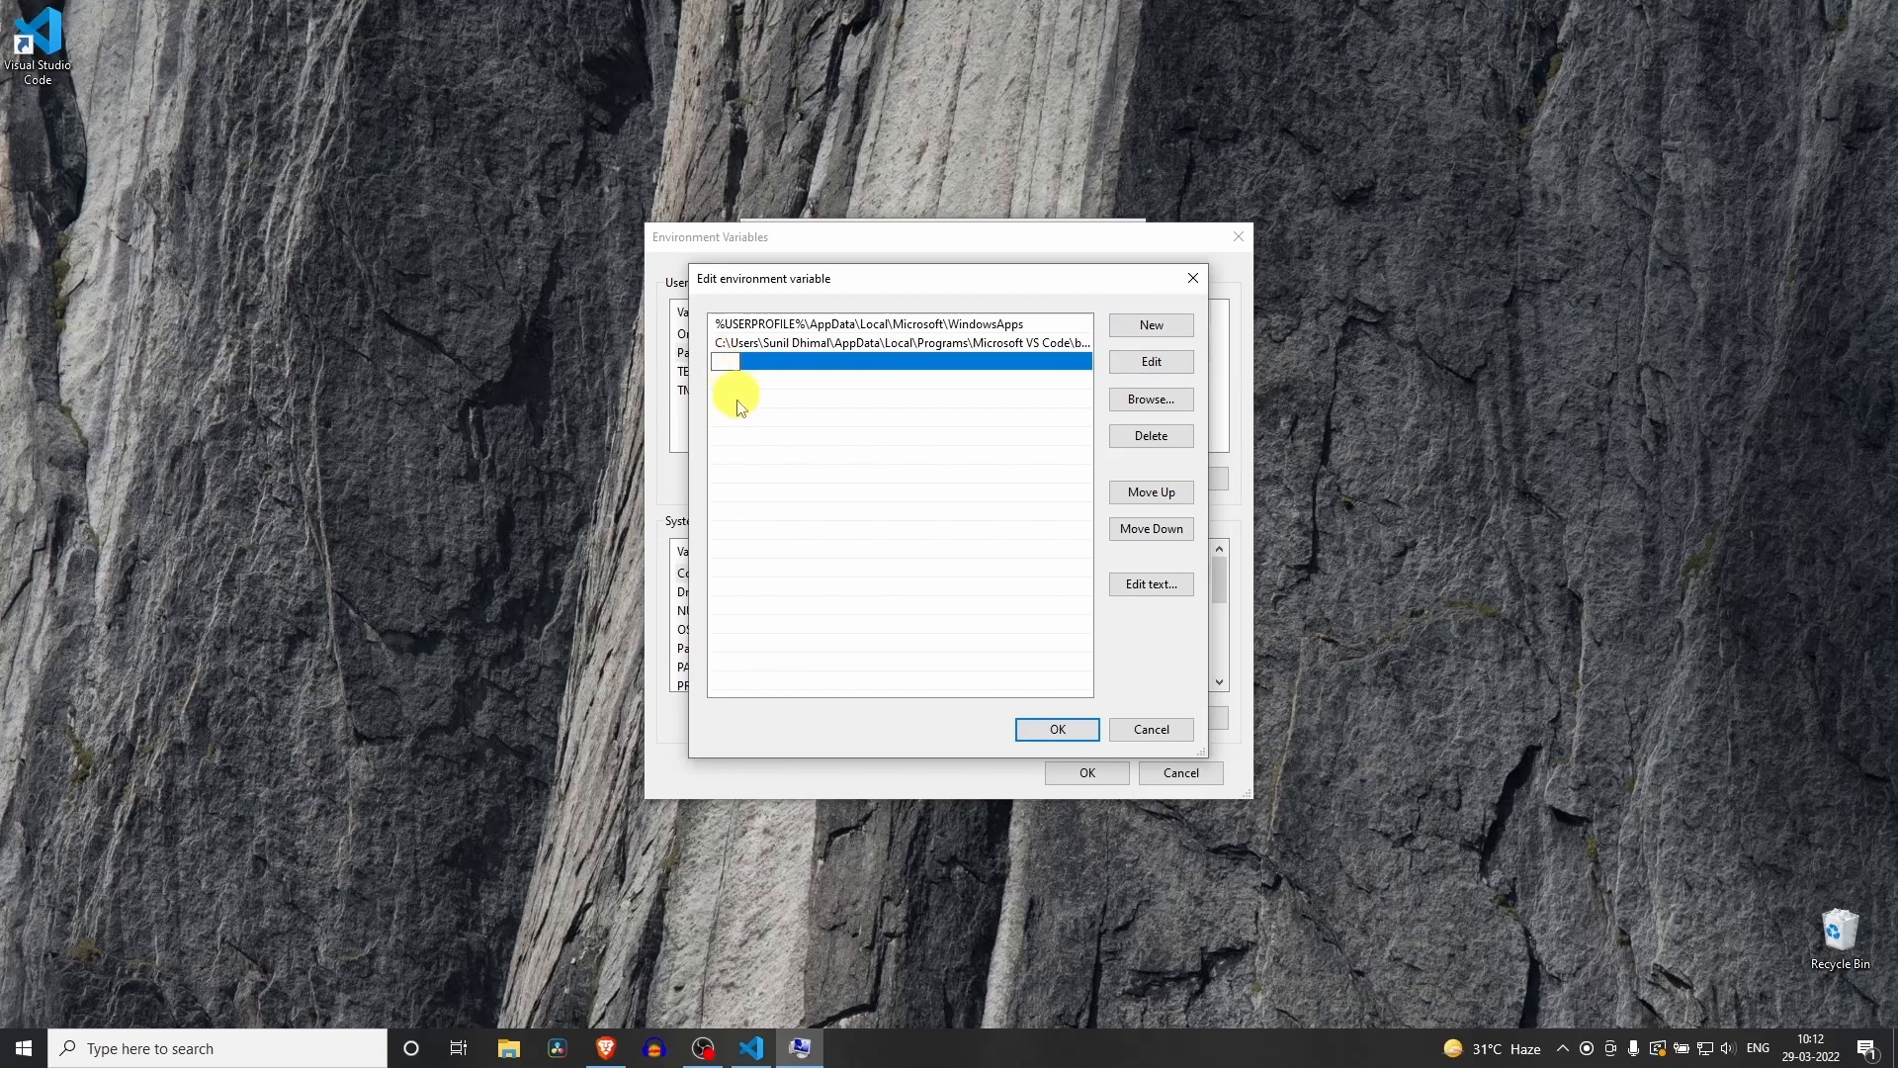
Browse to the bin folder containing gcc in File Explorer and copy its path, C:\msys64\mingw64\bin
{"action": "left_click", "coordinate": [509, 1048]}
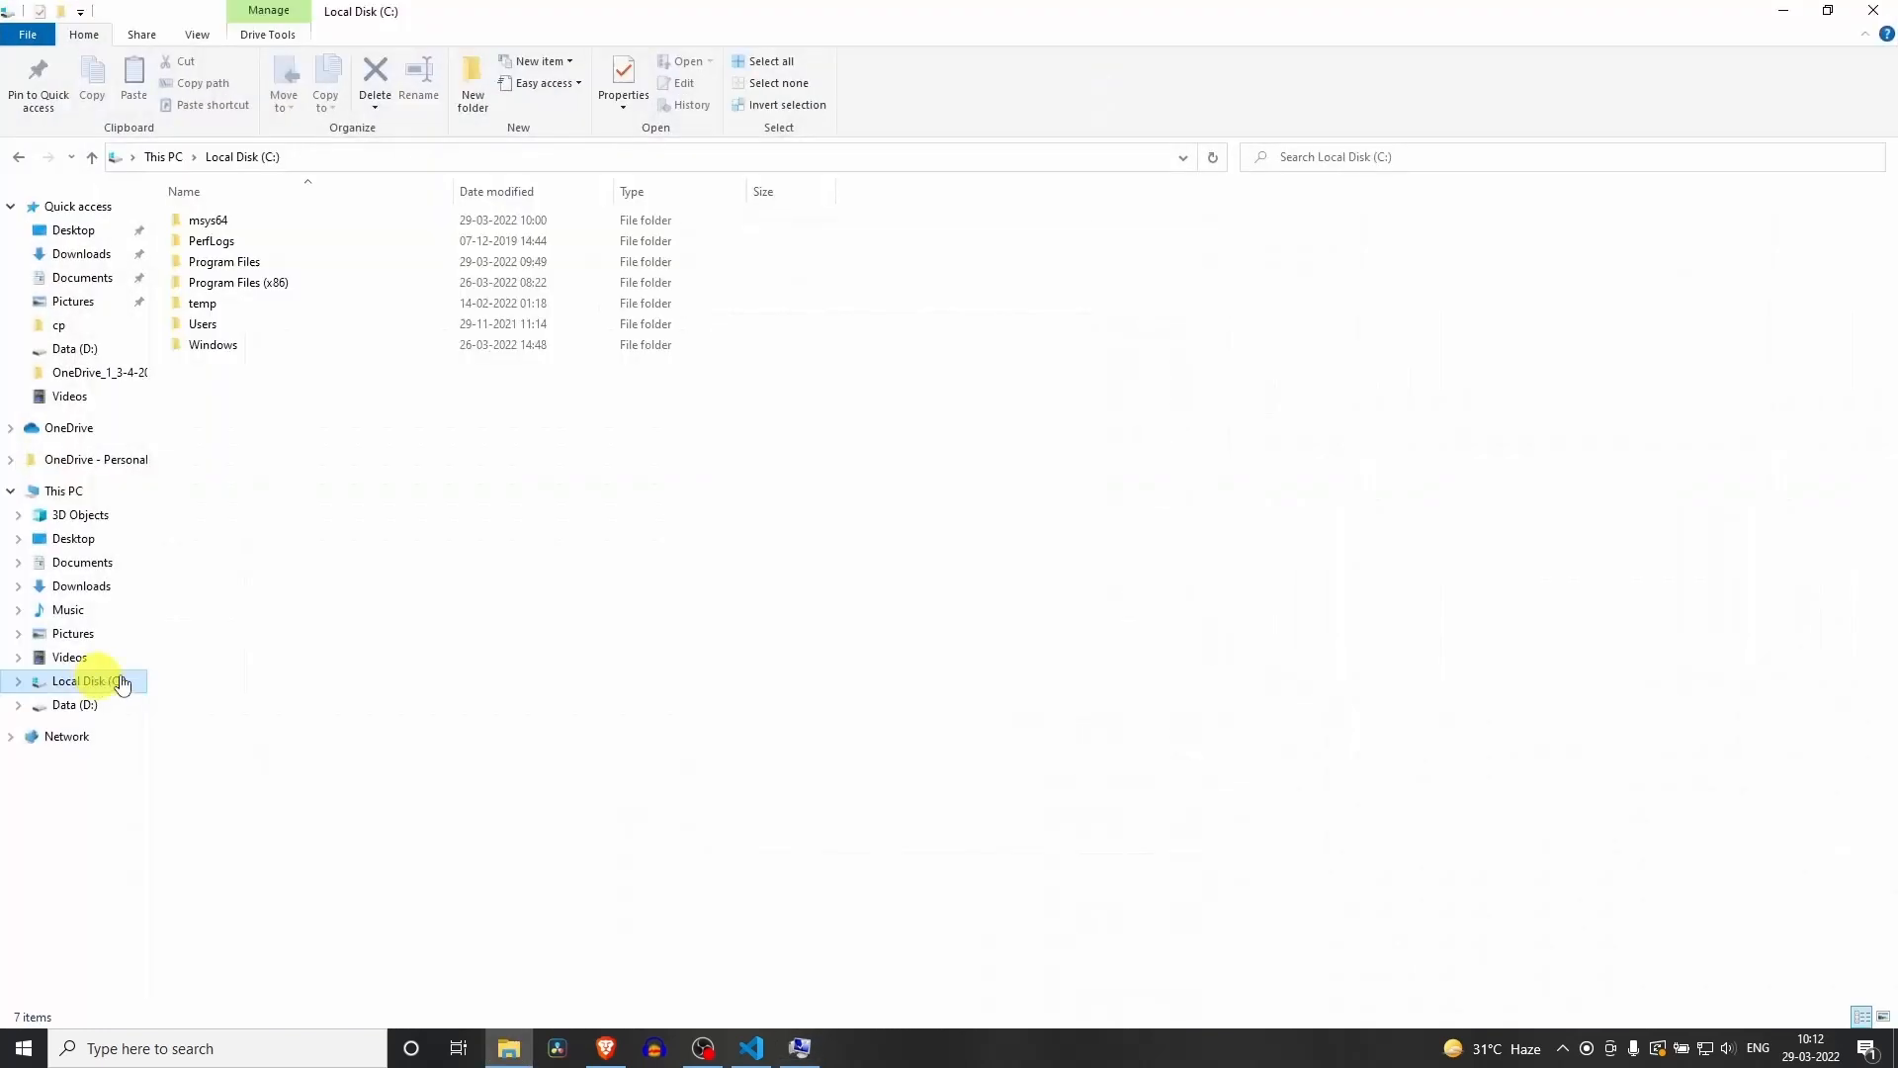
{"action": "left_click", "coordinate": [281, 226]}
{"action": "double_click", "coordinate": [281, 226]}
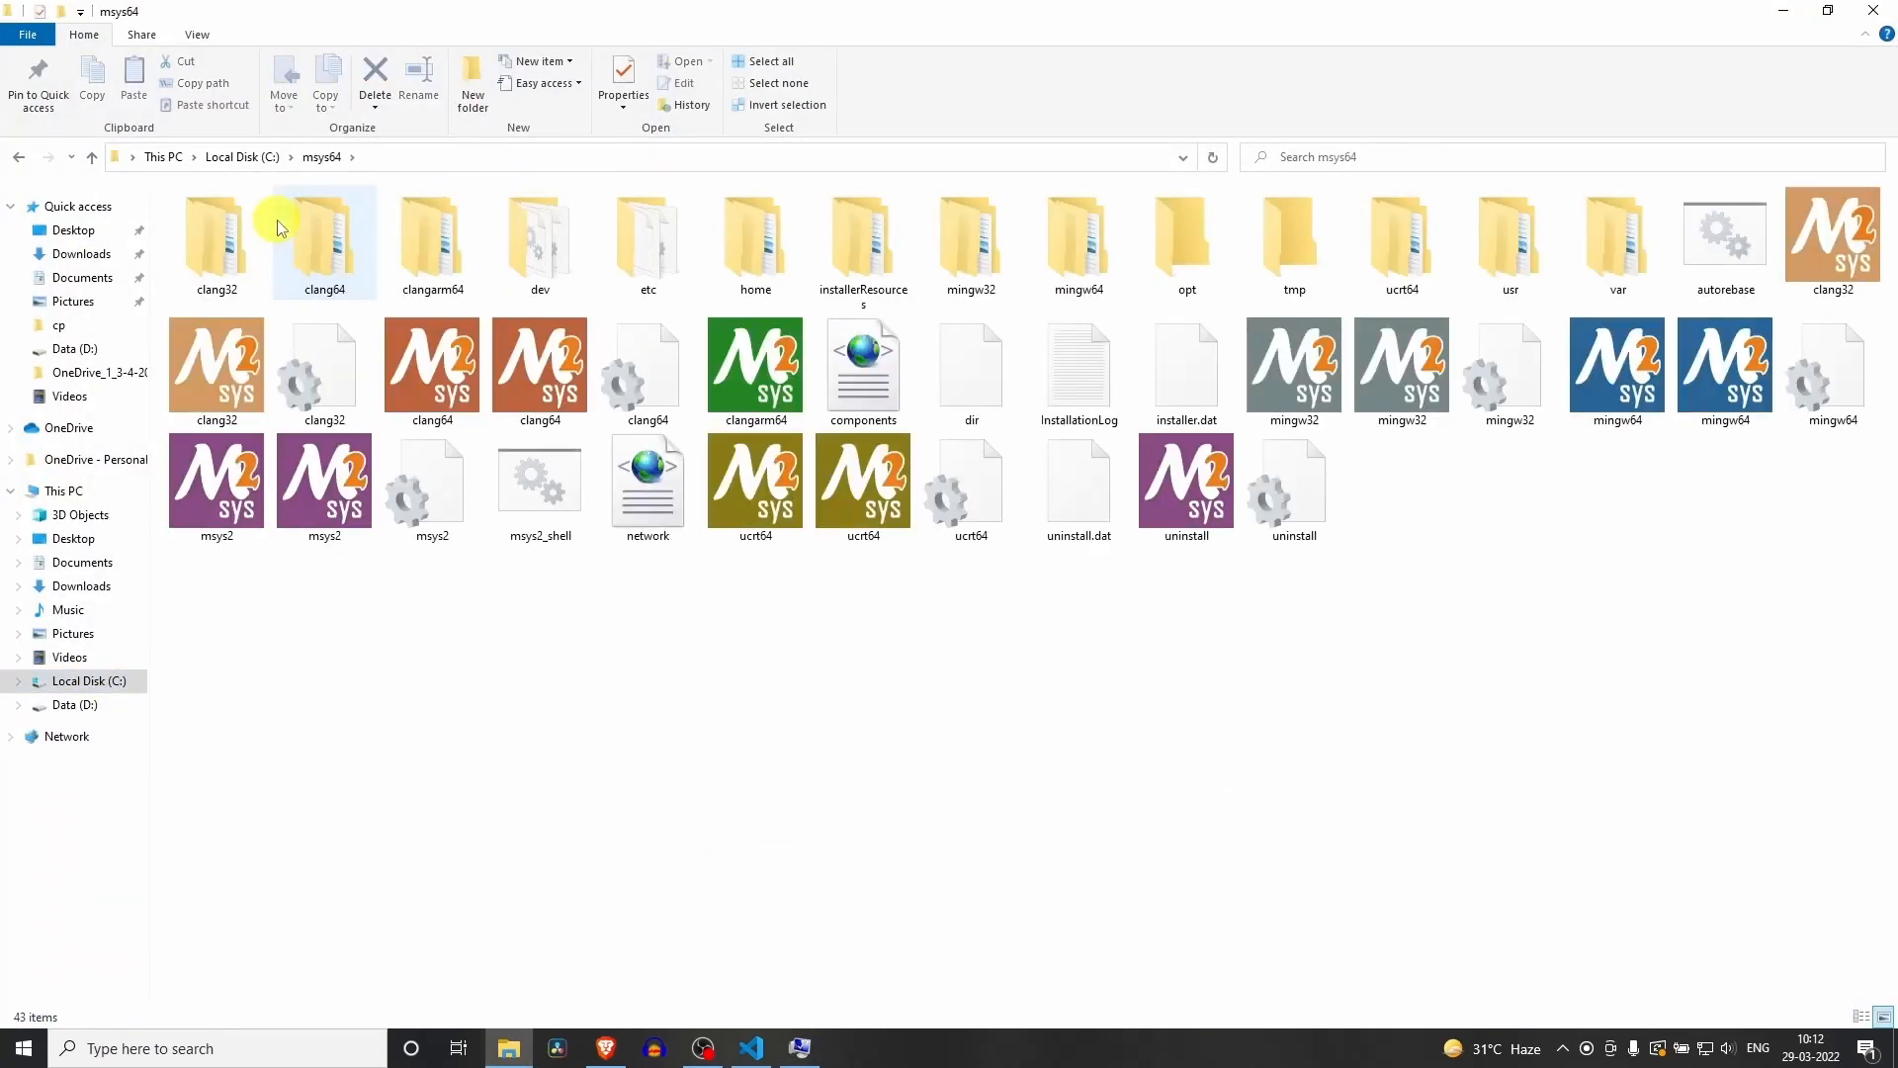
{"action": "double_click", "coordinate": [1063, 252]}
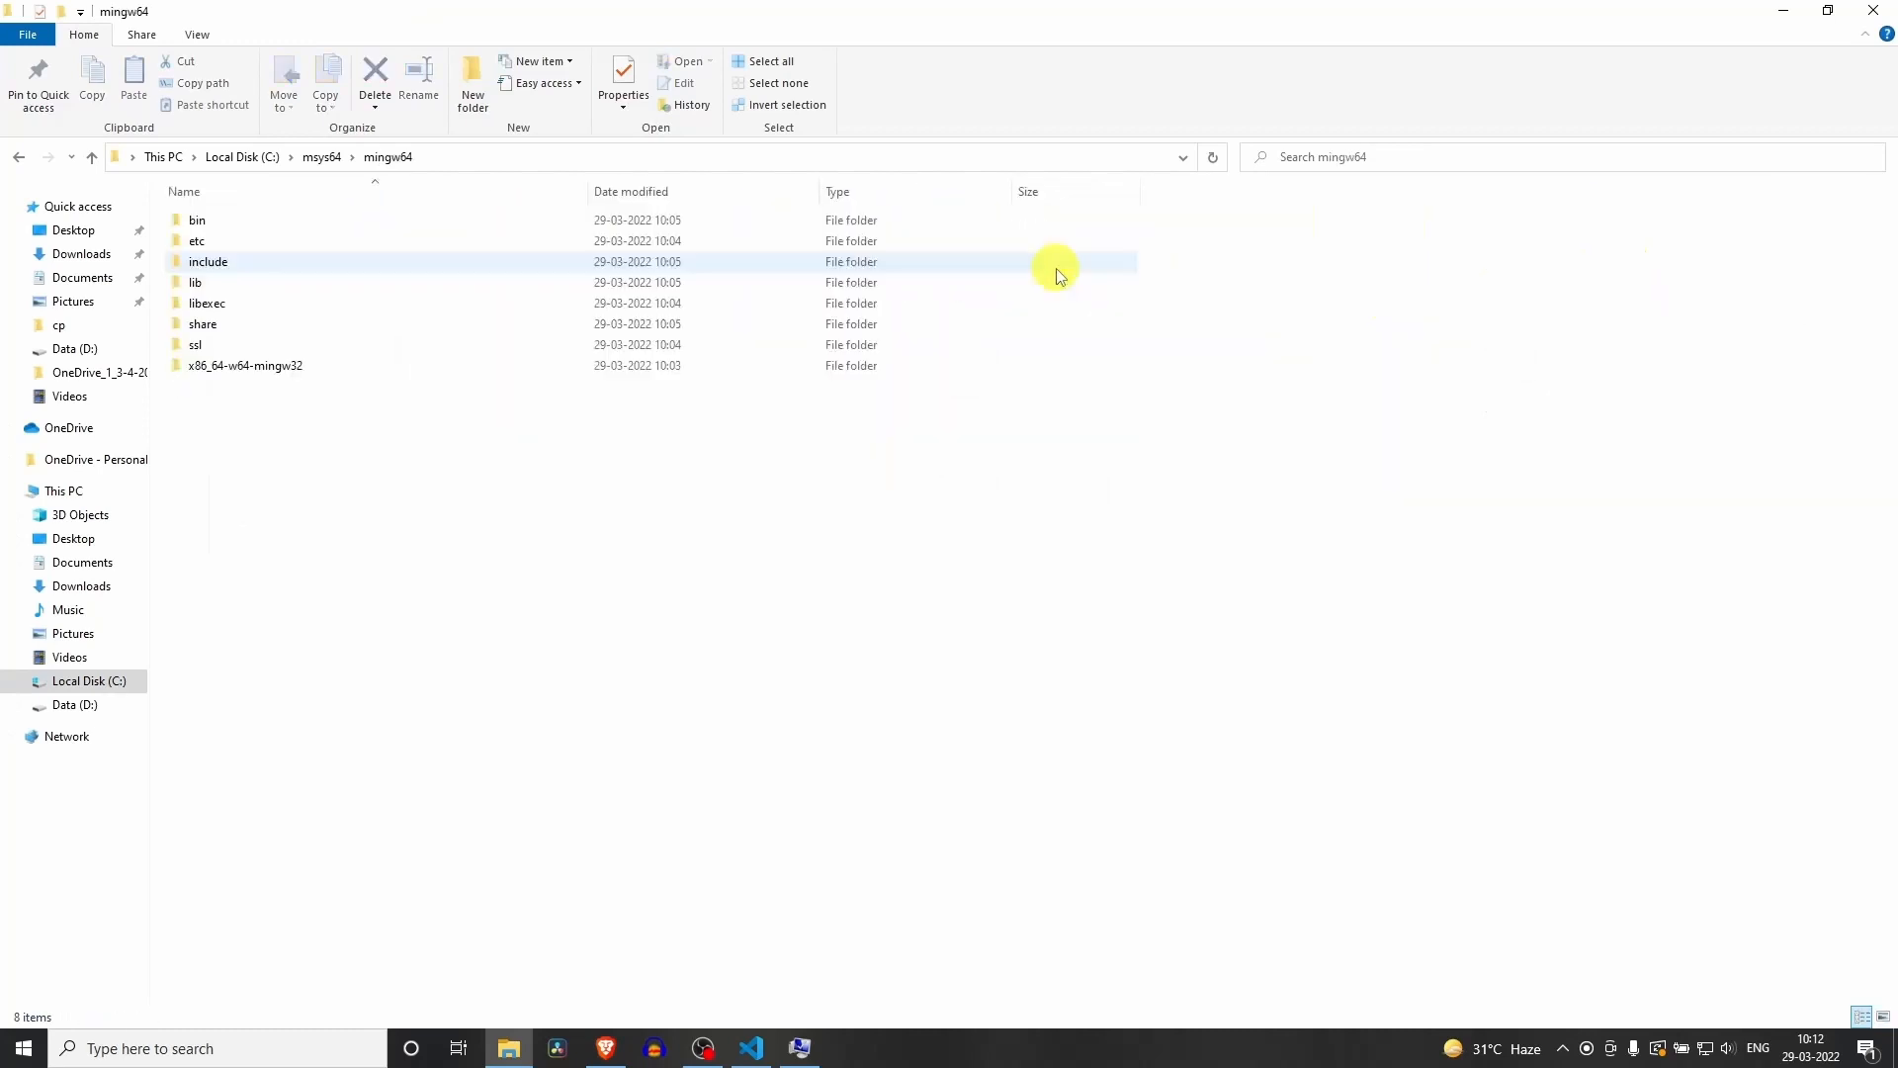
{"action": "double_click", "coordinate": [323, 220]}
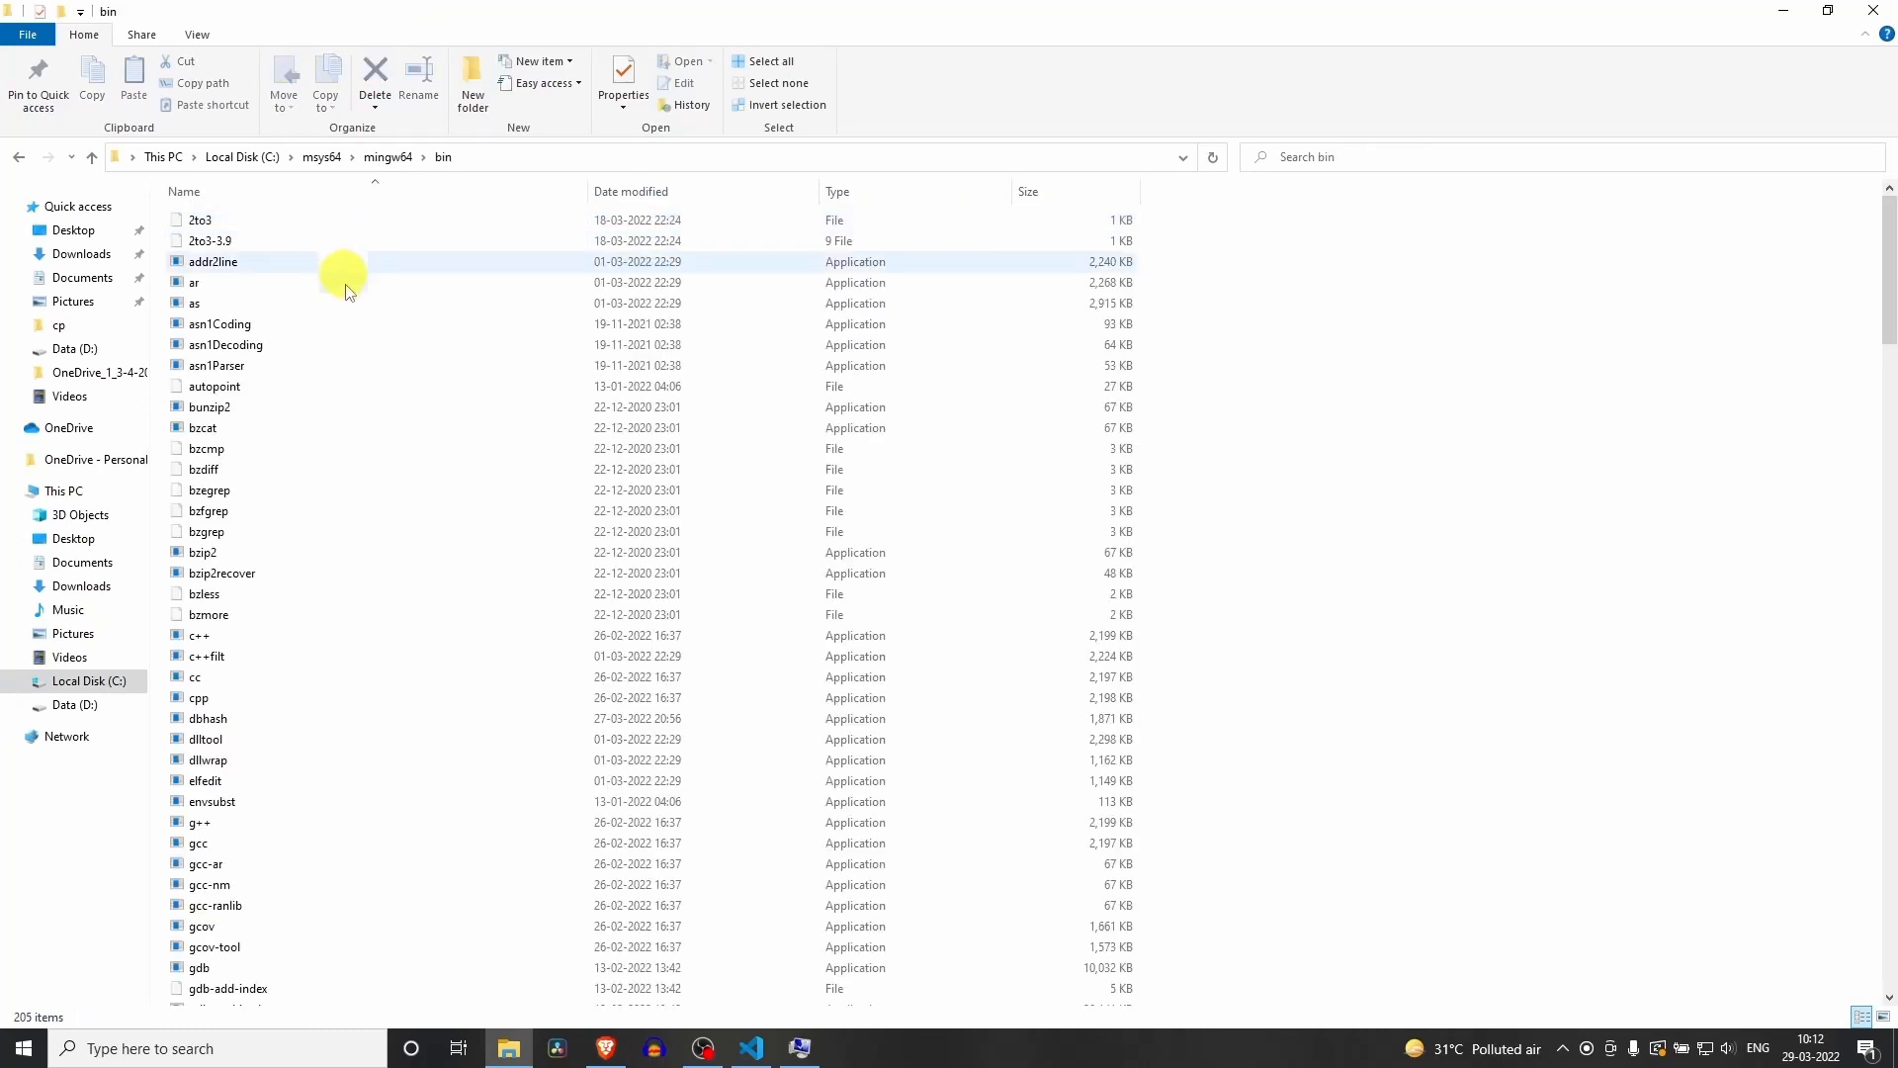
{"action": "left_click", "coordinate": [283, 848]}
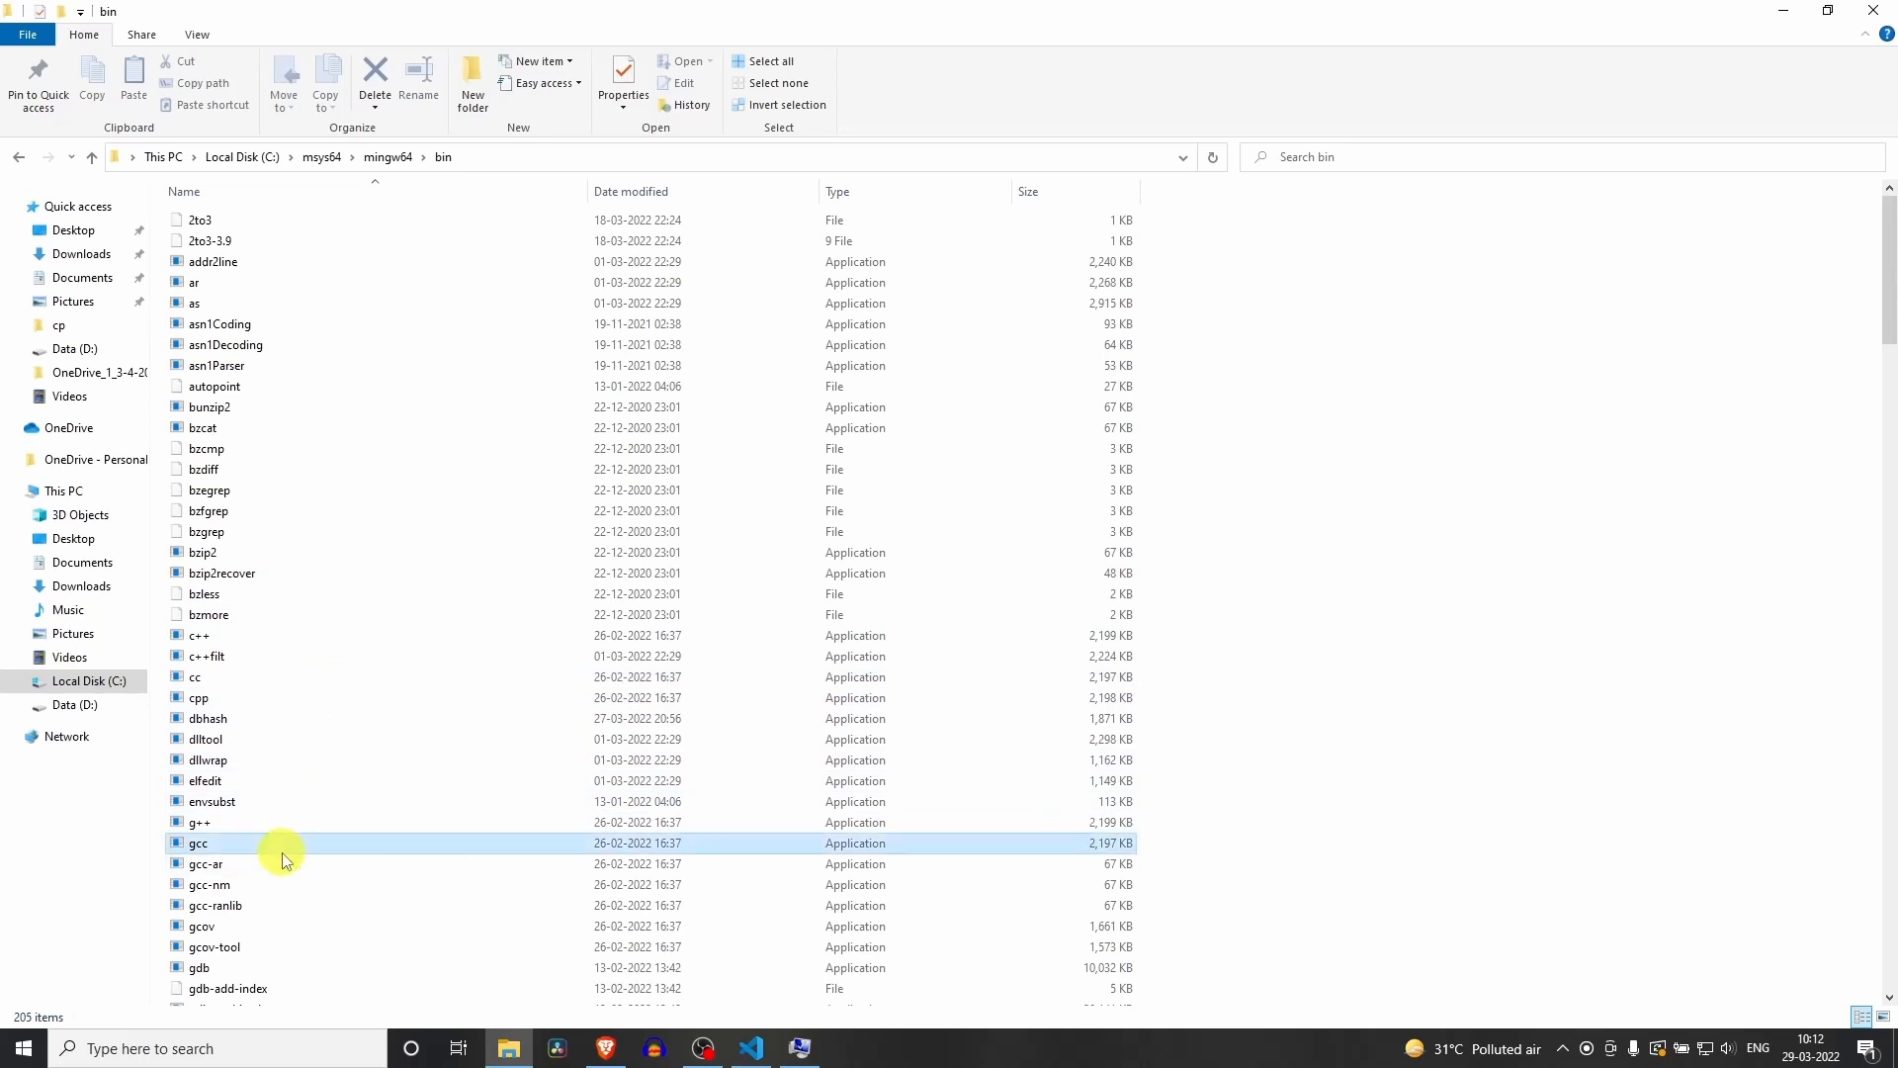
{"action": "left_click", "coordinate": [474, 156]}
{"action": "right_click", "coordinate": [233, 156]}
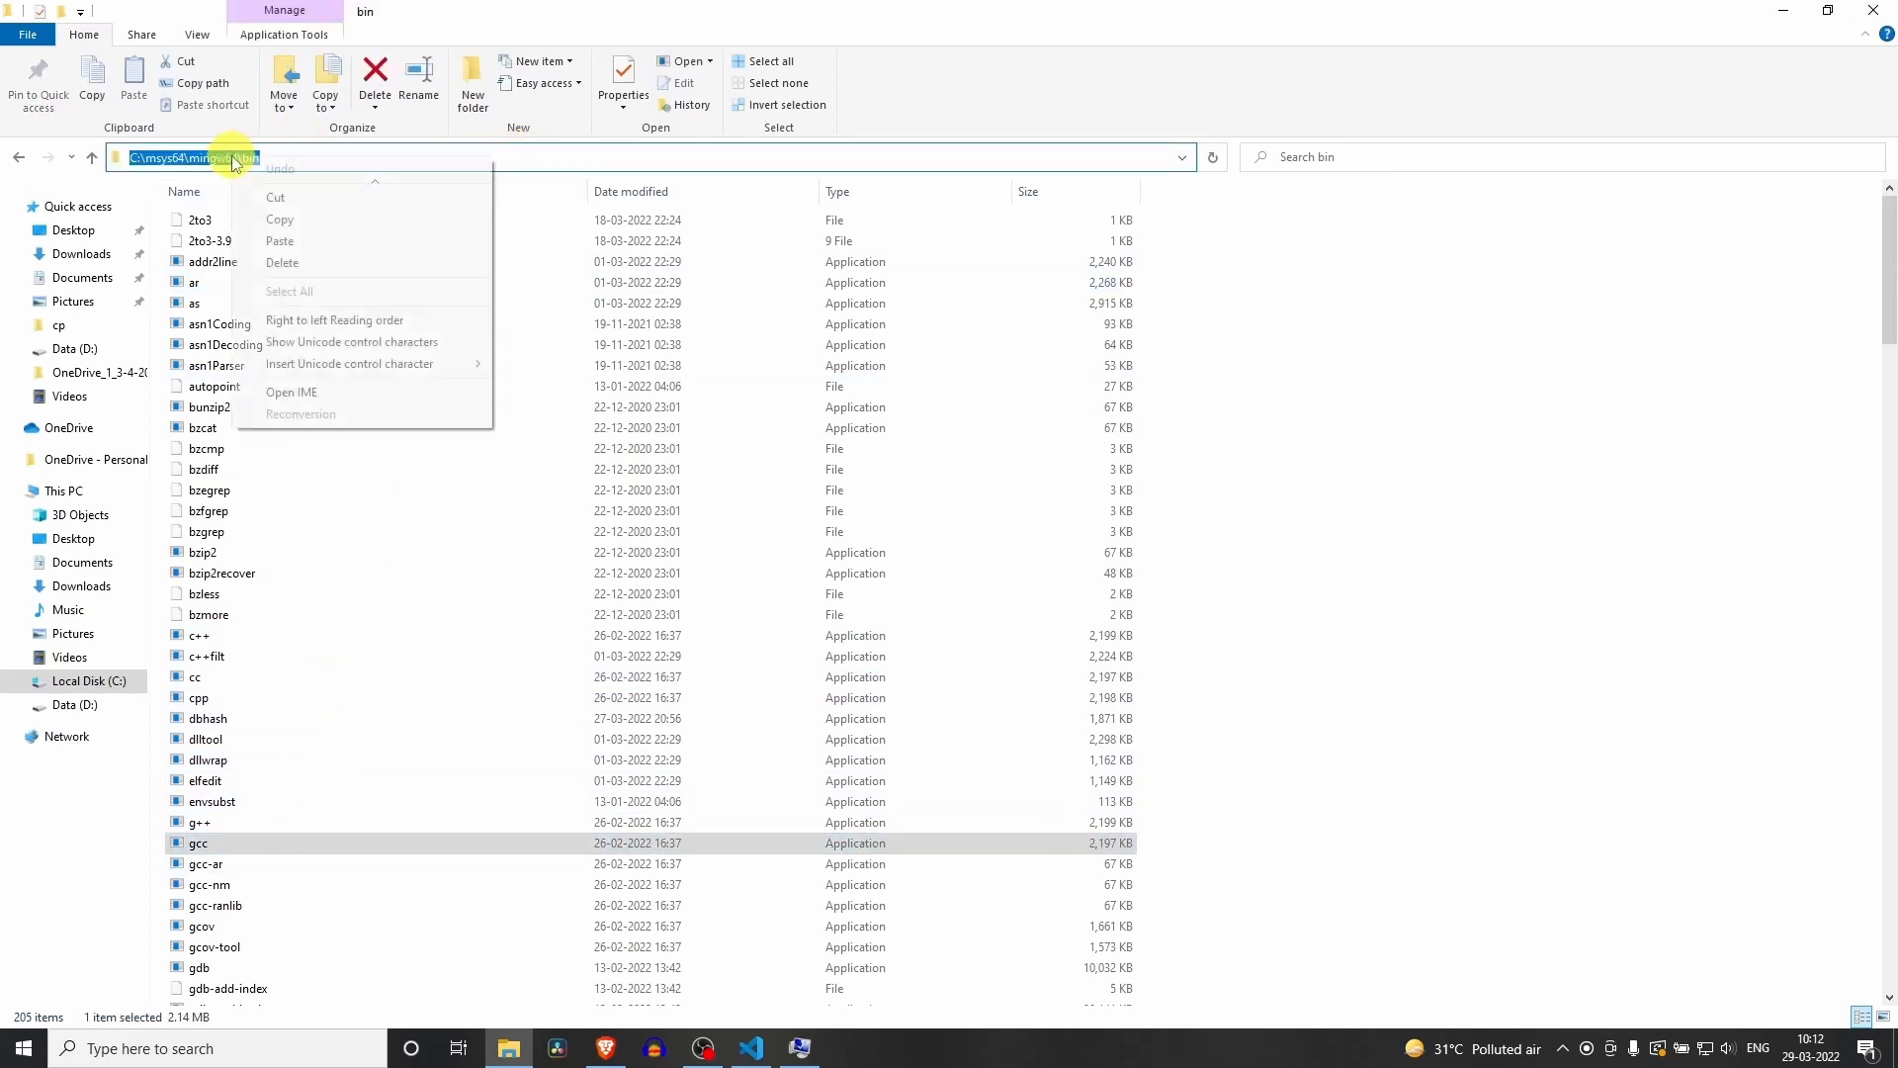
{"action": "left_click", "coordinate": [287, 219]}
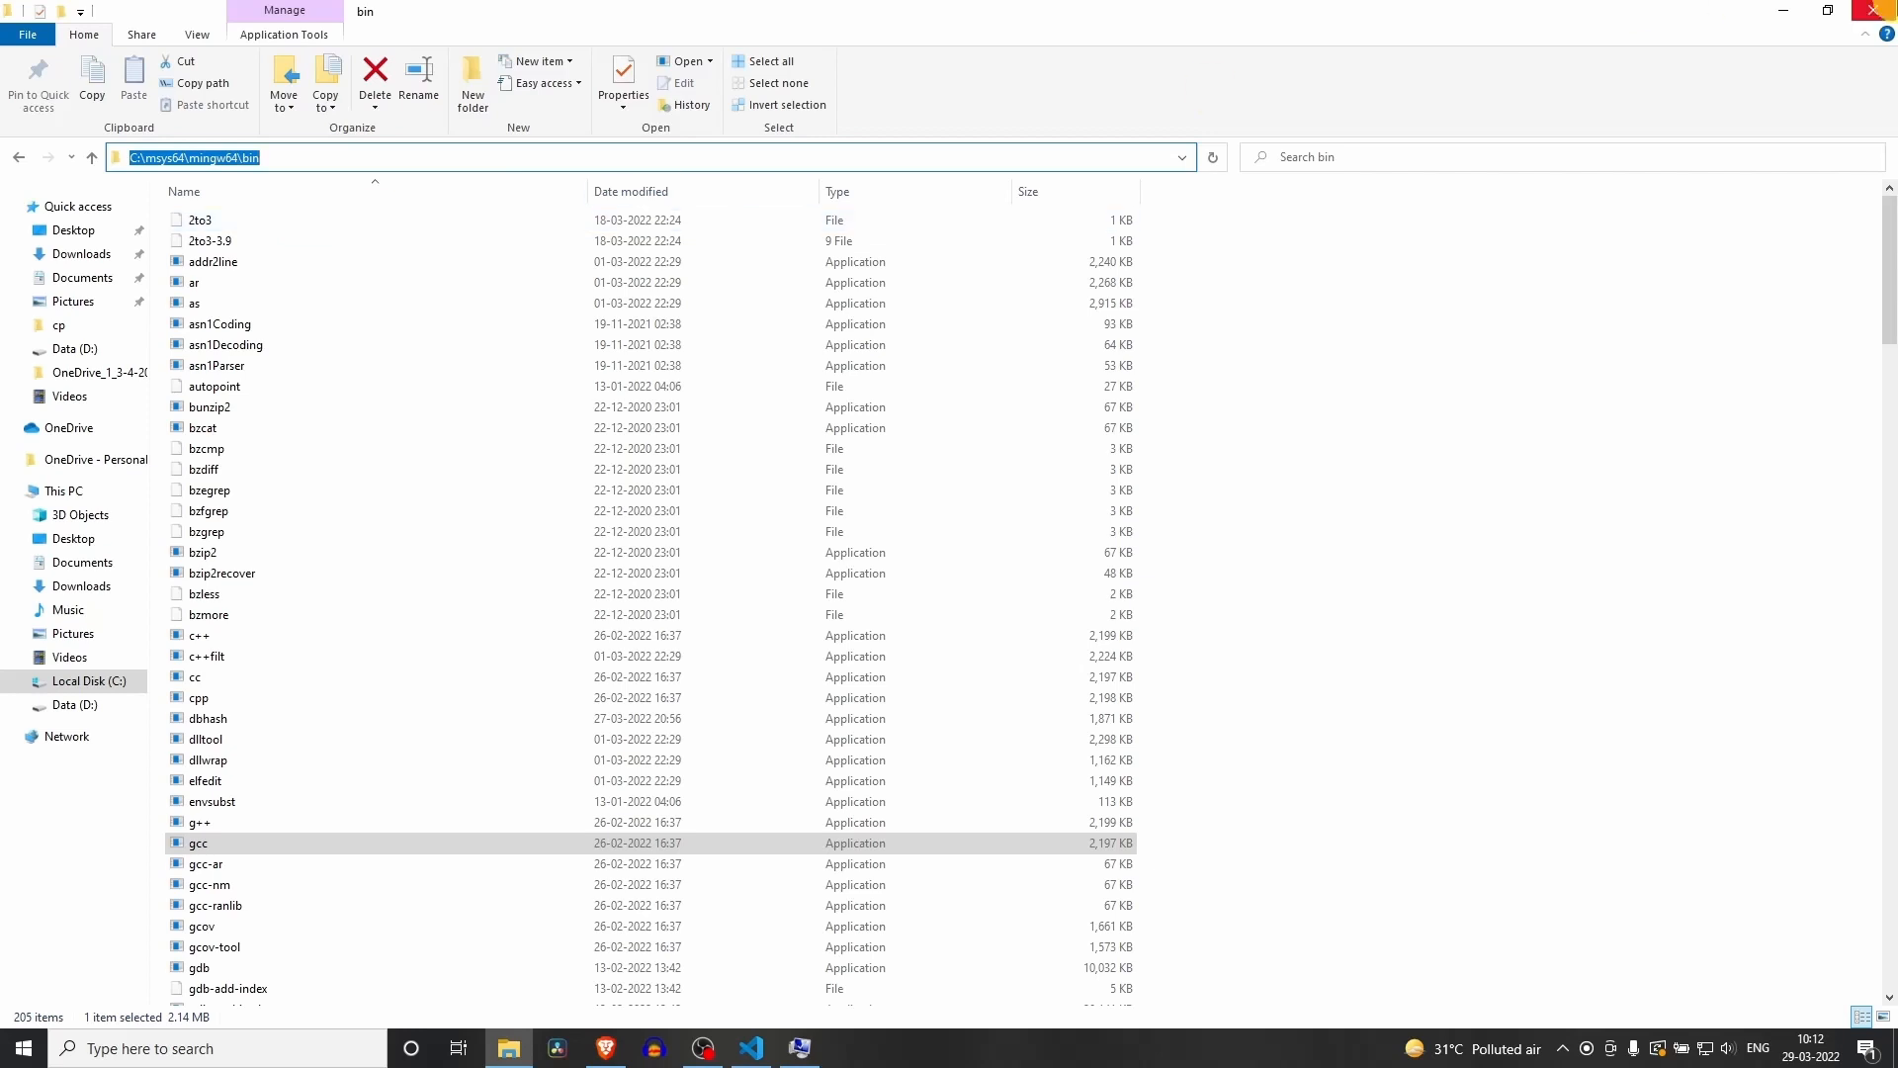
Close File Explorer, add C:\msys64\mingw64\bin as a new entry in the user Path variable, and confirm the environment variable settings
{"action": "left_click", "coordinate": [1874, 9]}
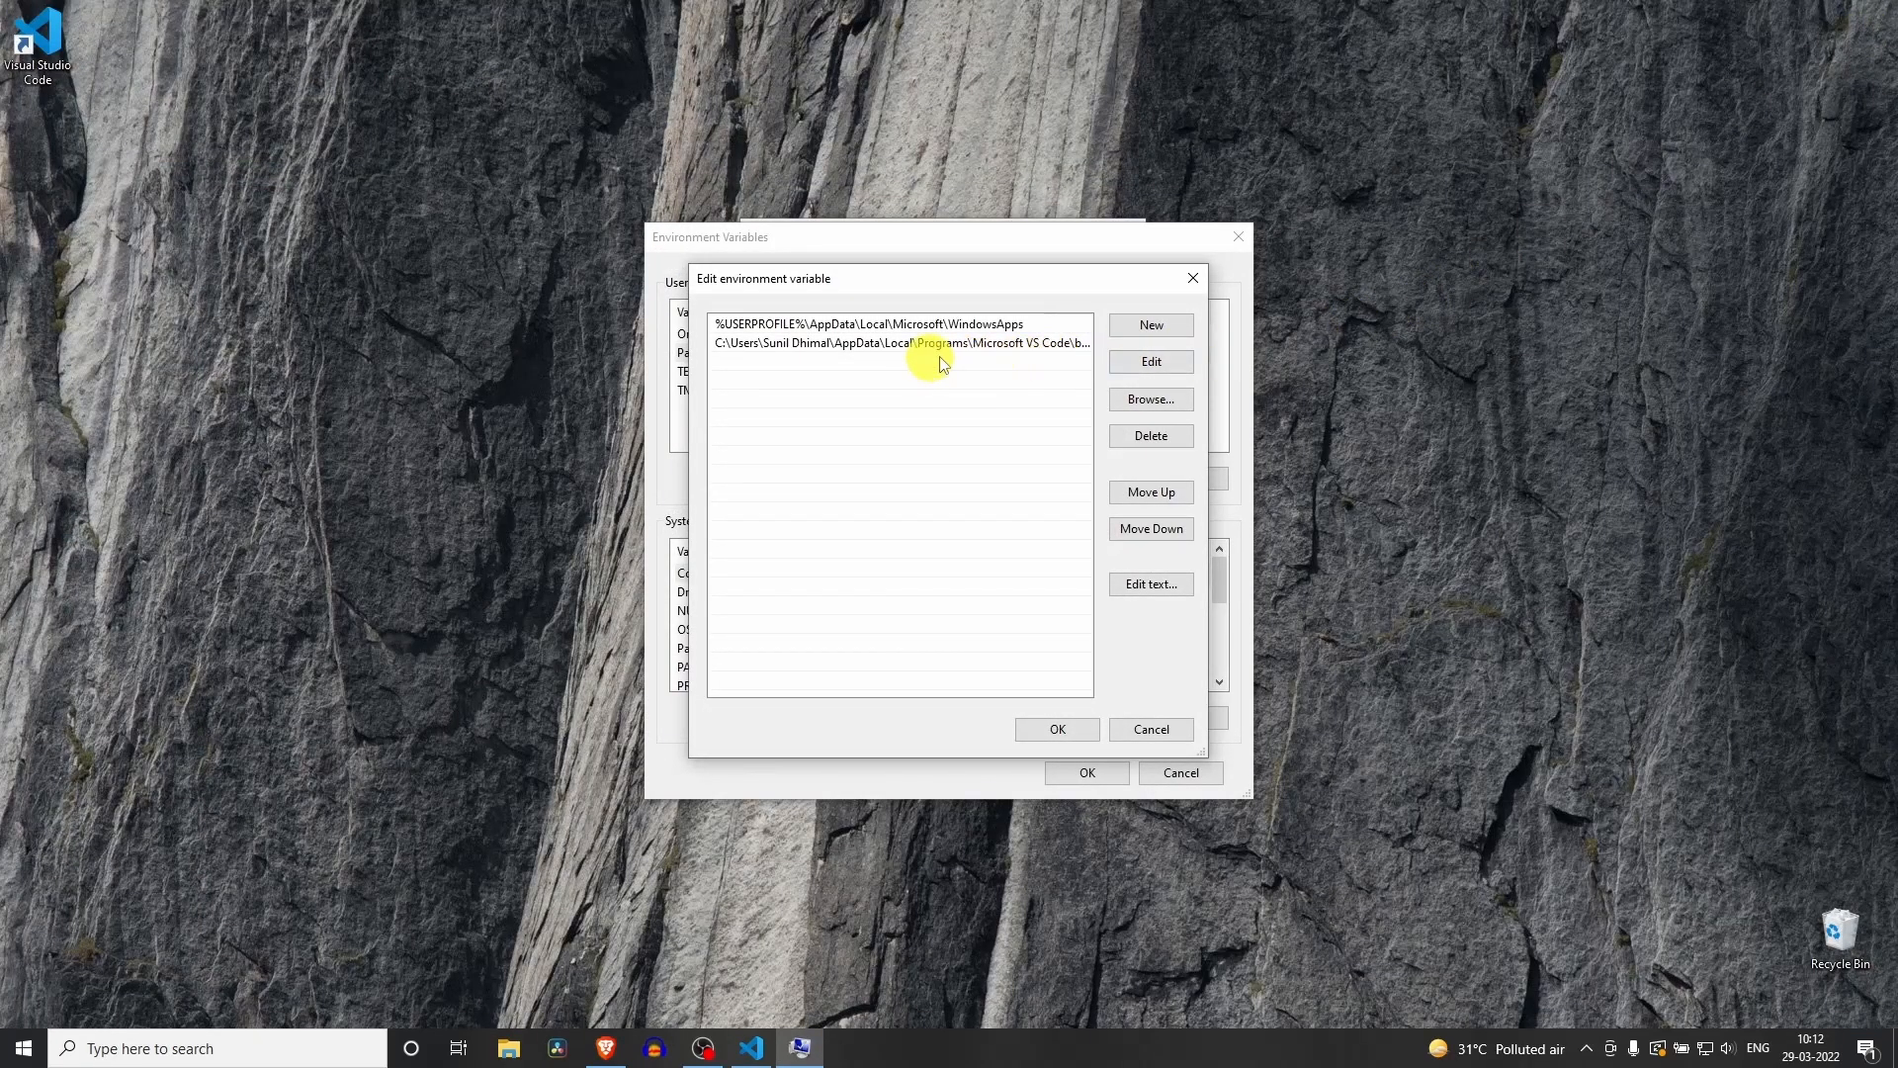
{"action": "left_click", "coordinate": [1152, 324]}
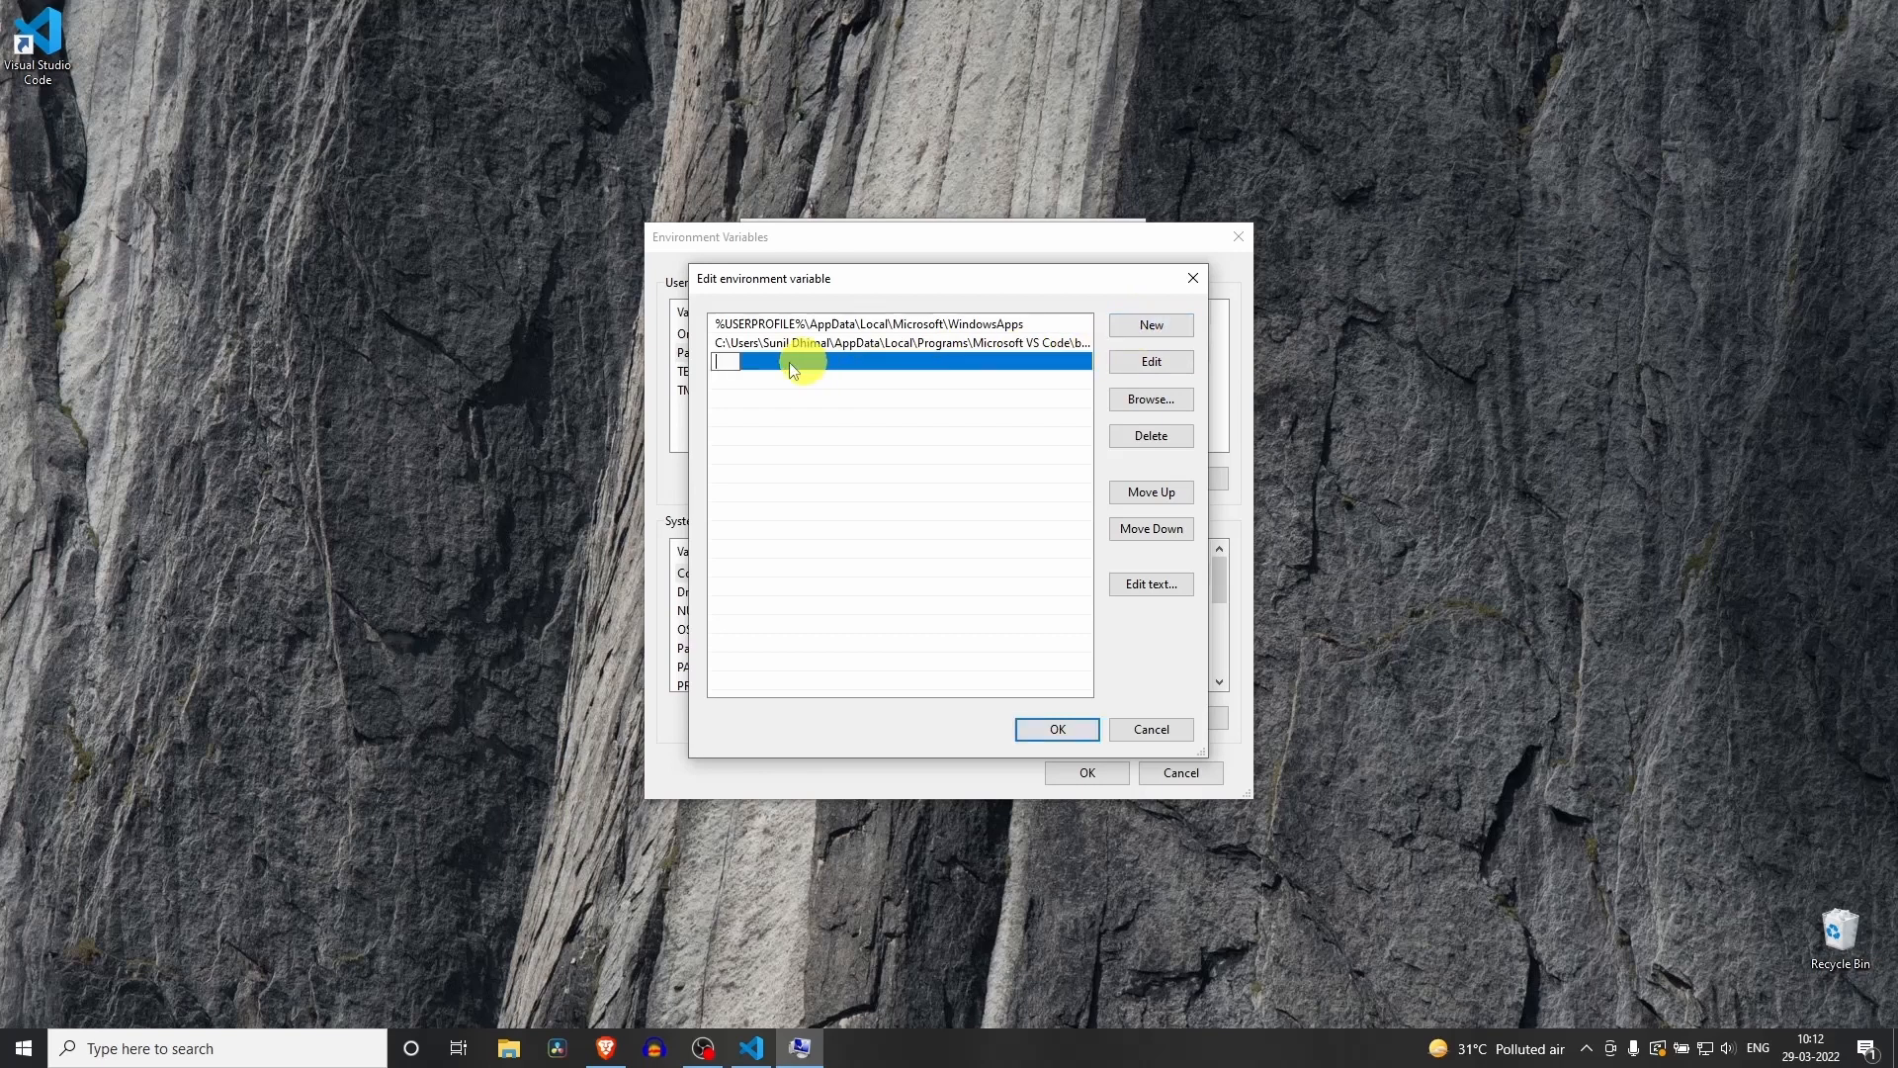
{"action": "right_click", "coordinate": [731, 359]}
{"action": "left_click", "coordinate": [794, 450]}
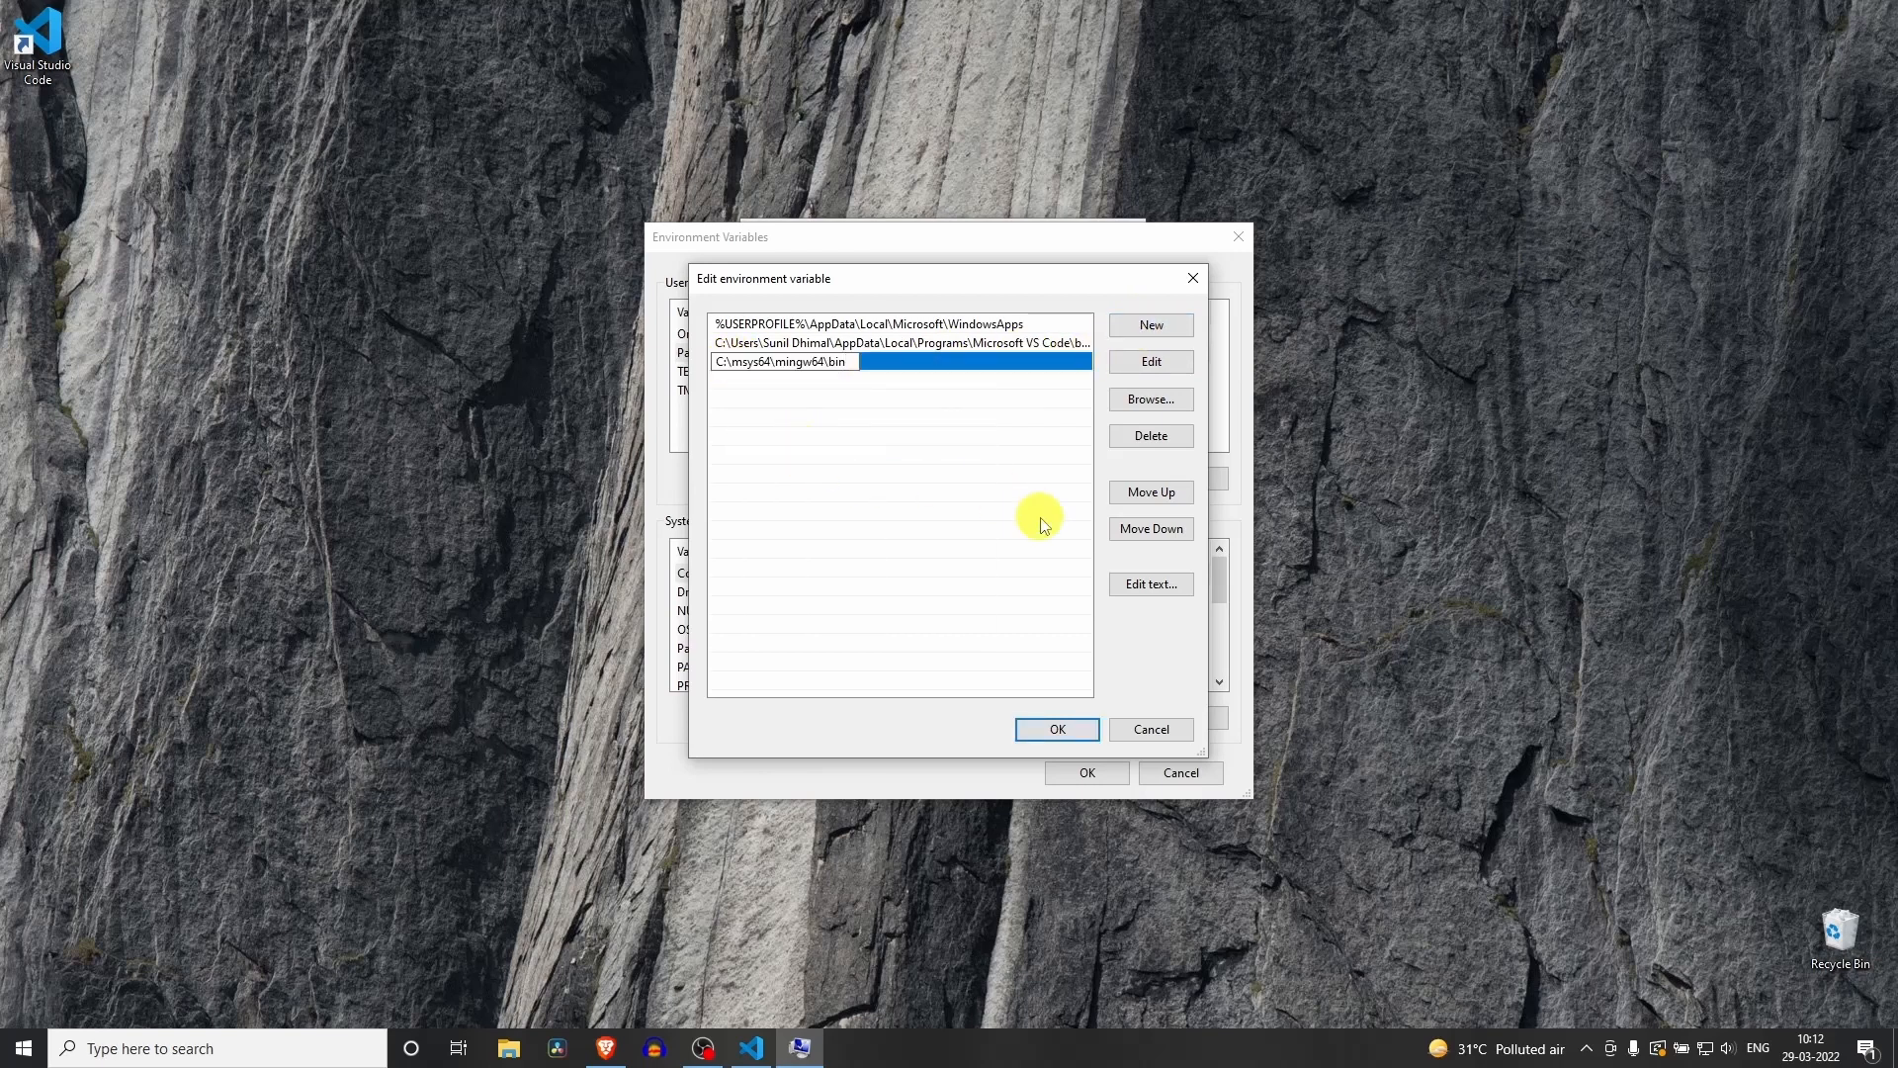
{"action": "left_click", "coordinate": [1054, 729]}
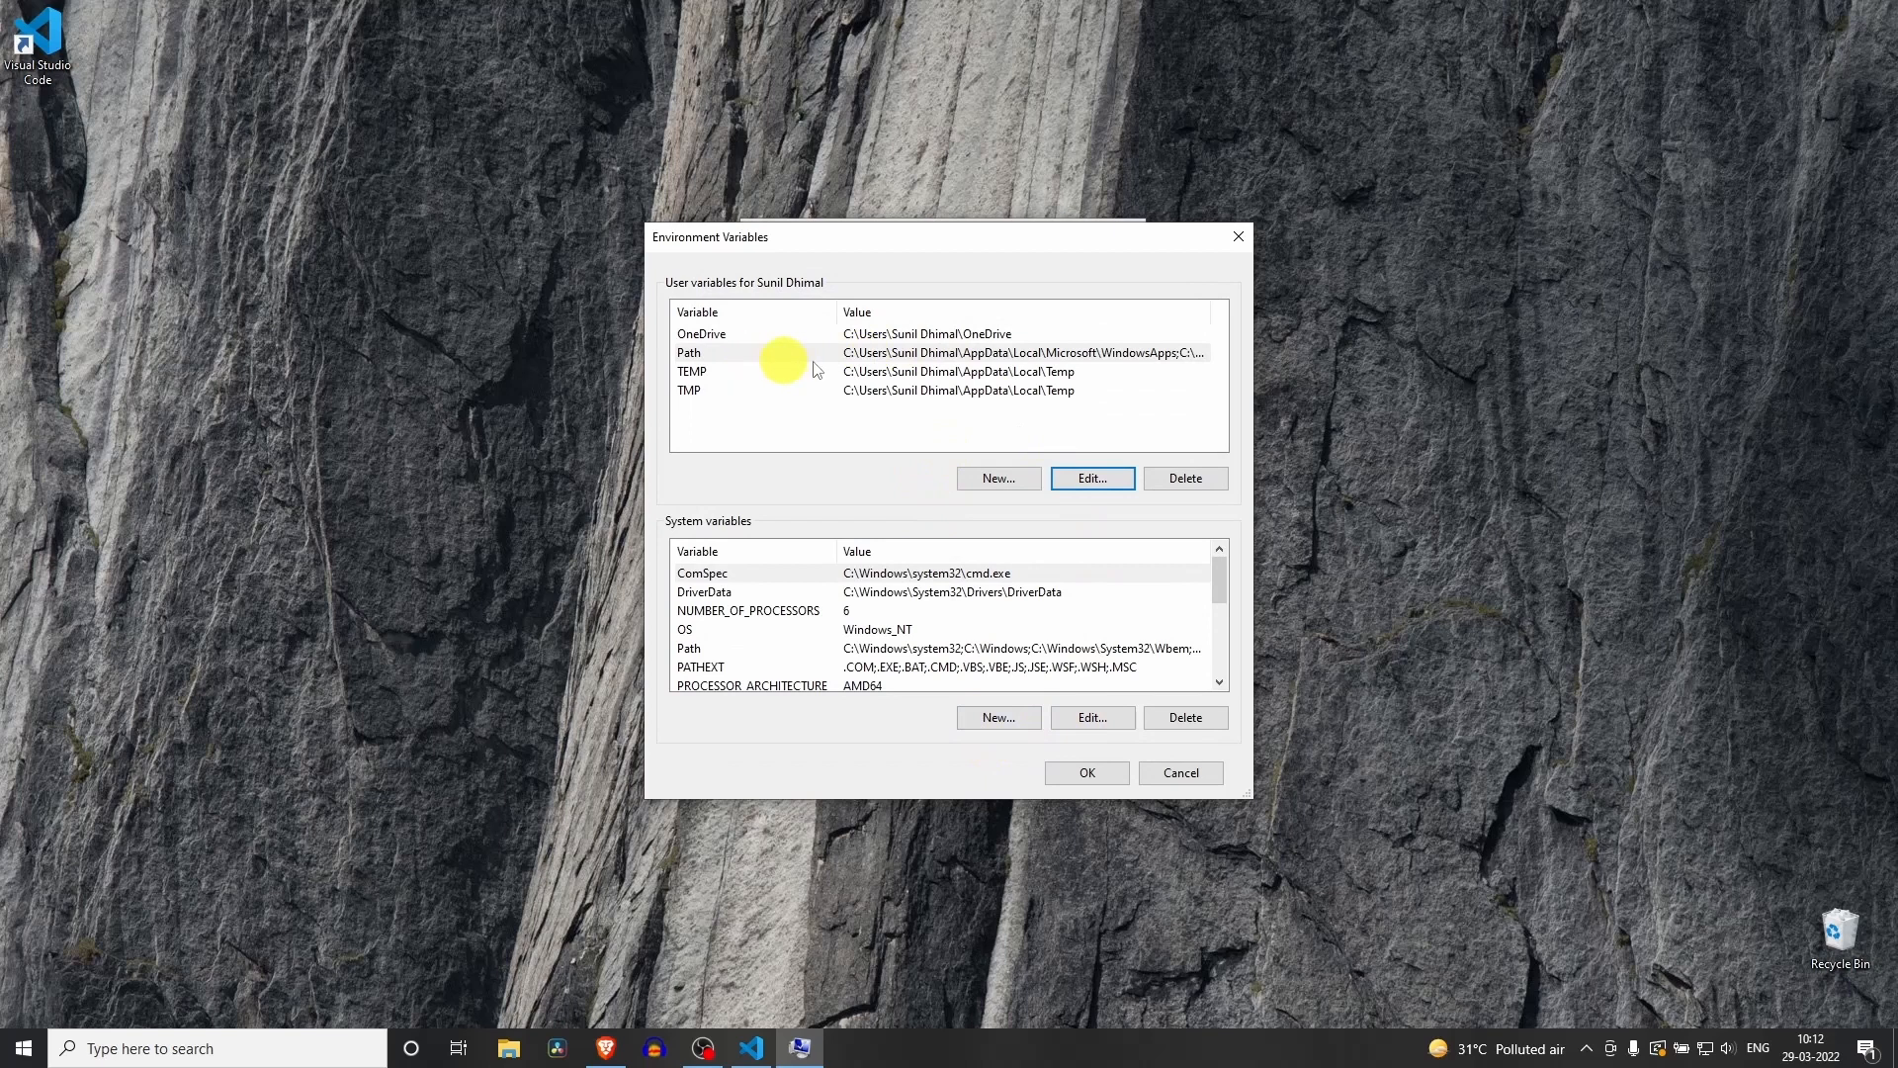
{"action": "double_click", "coordinate": [1028, 353]}
{"action": "left_click", "coordinate": [1063, 721]}
{"action": "left_click", "coordinate": [1087, 772]}
{"action": "left_click", "coordinate": [963, 657]}
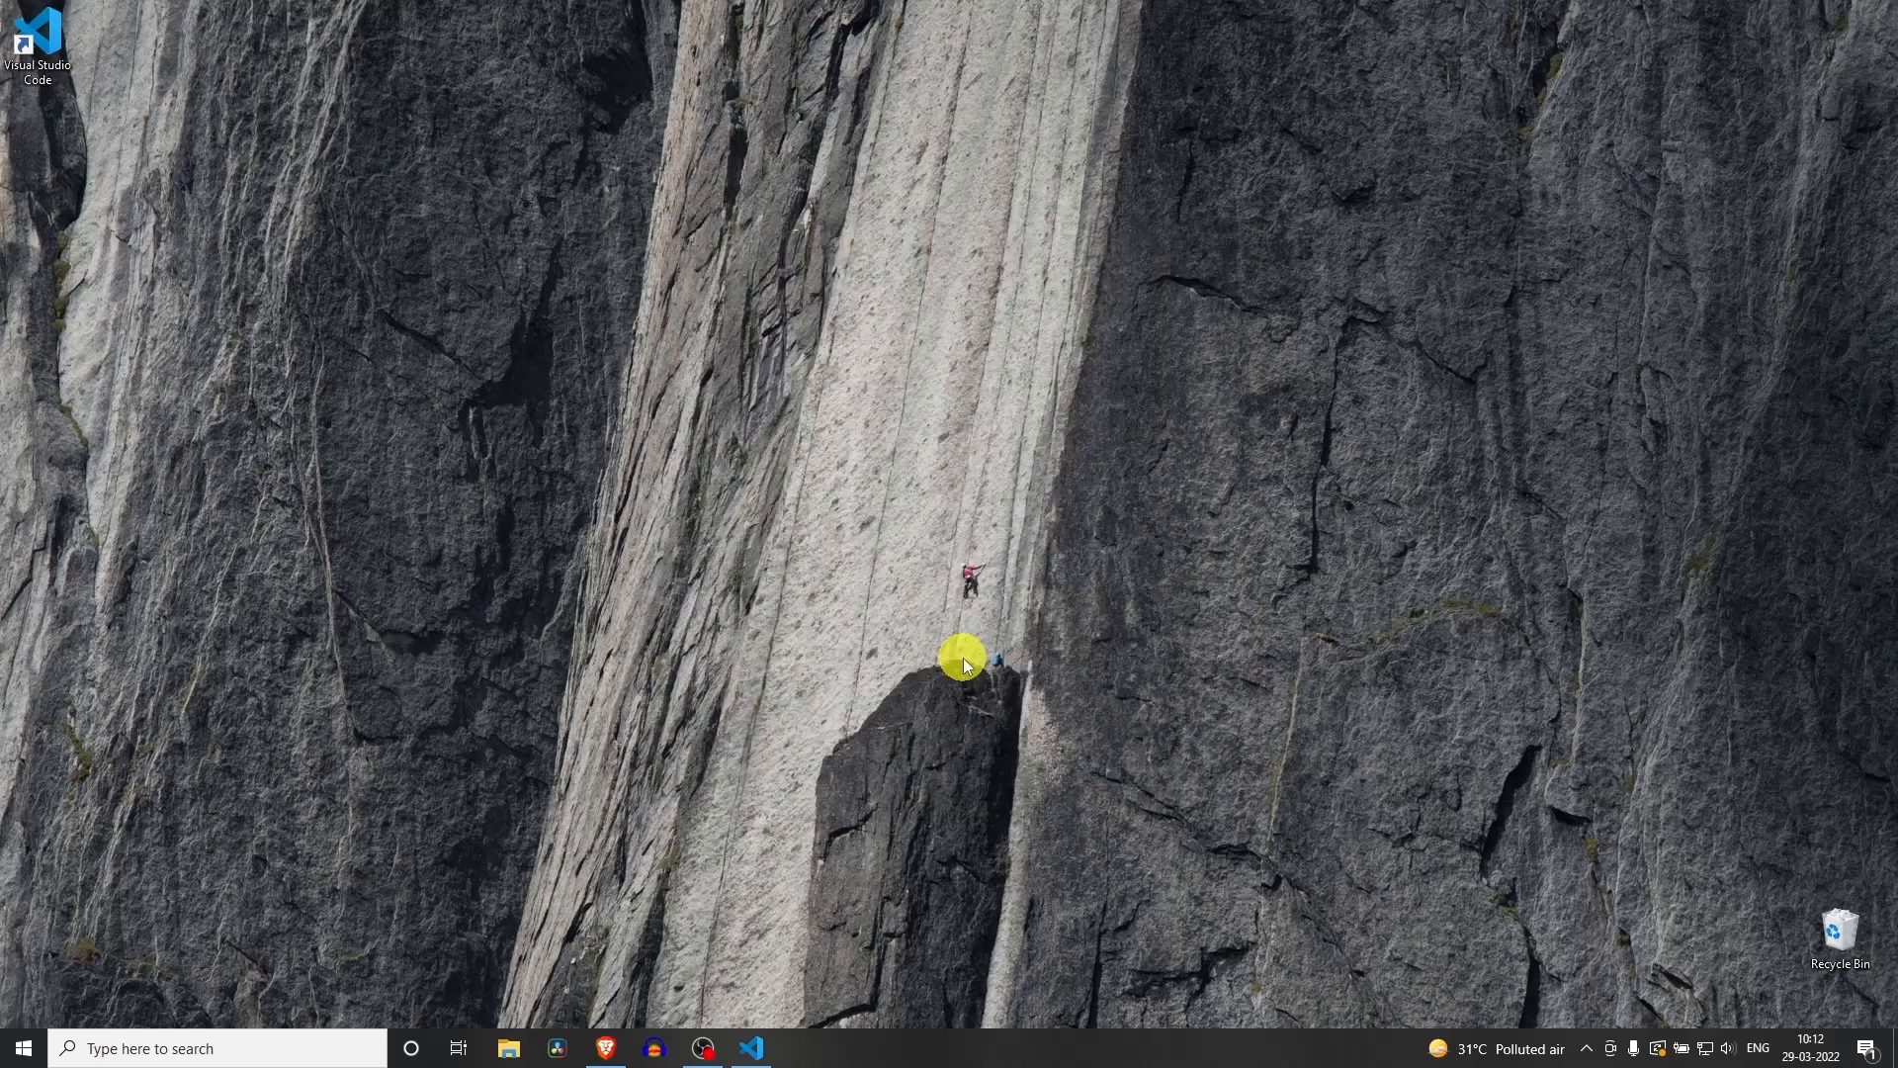
Switch to Visual Studio Code and run gcc --version in the terminal that is already open
{"action": "left_click", "coordinate": [751, 1048]}
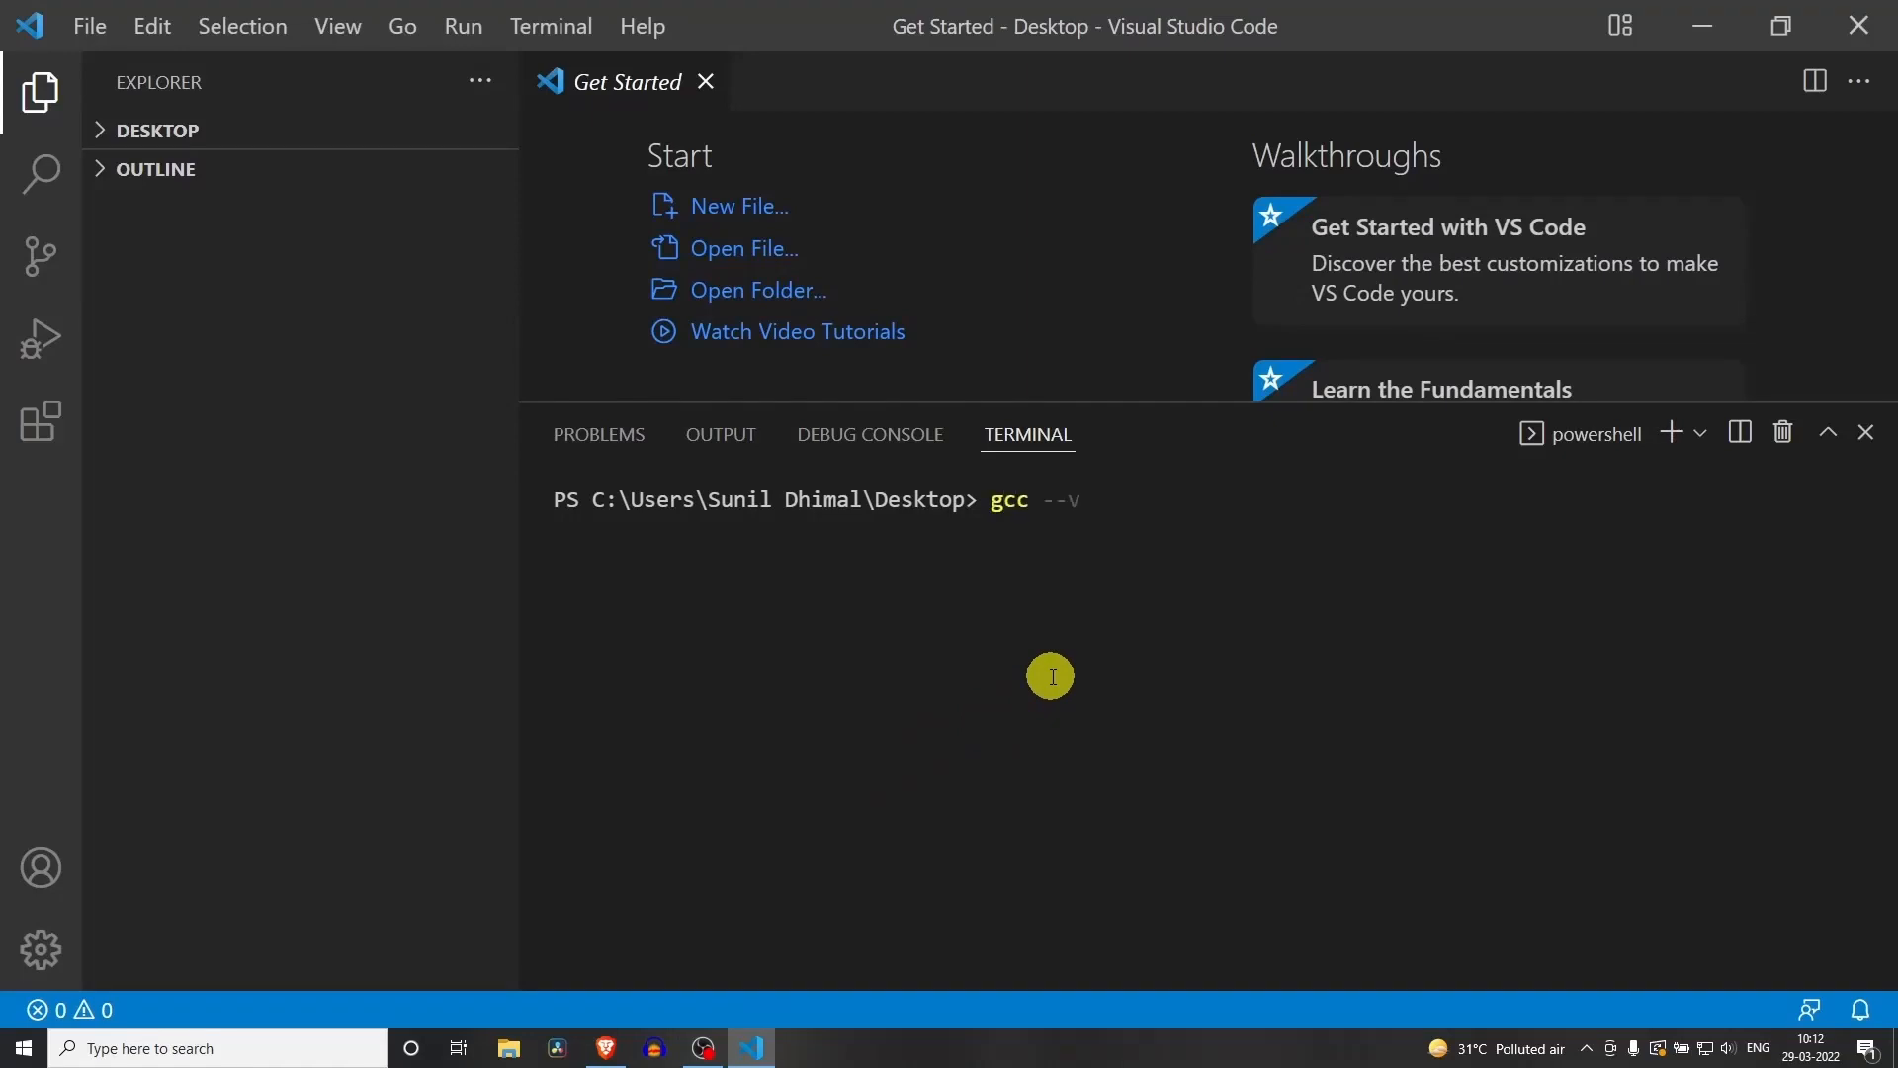
{"action": "key", "text": "Return"}
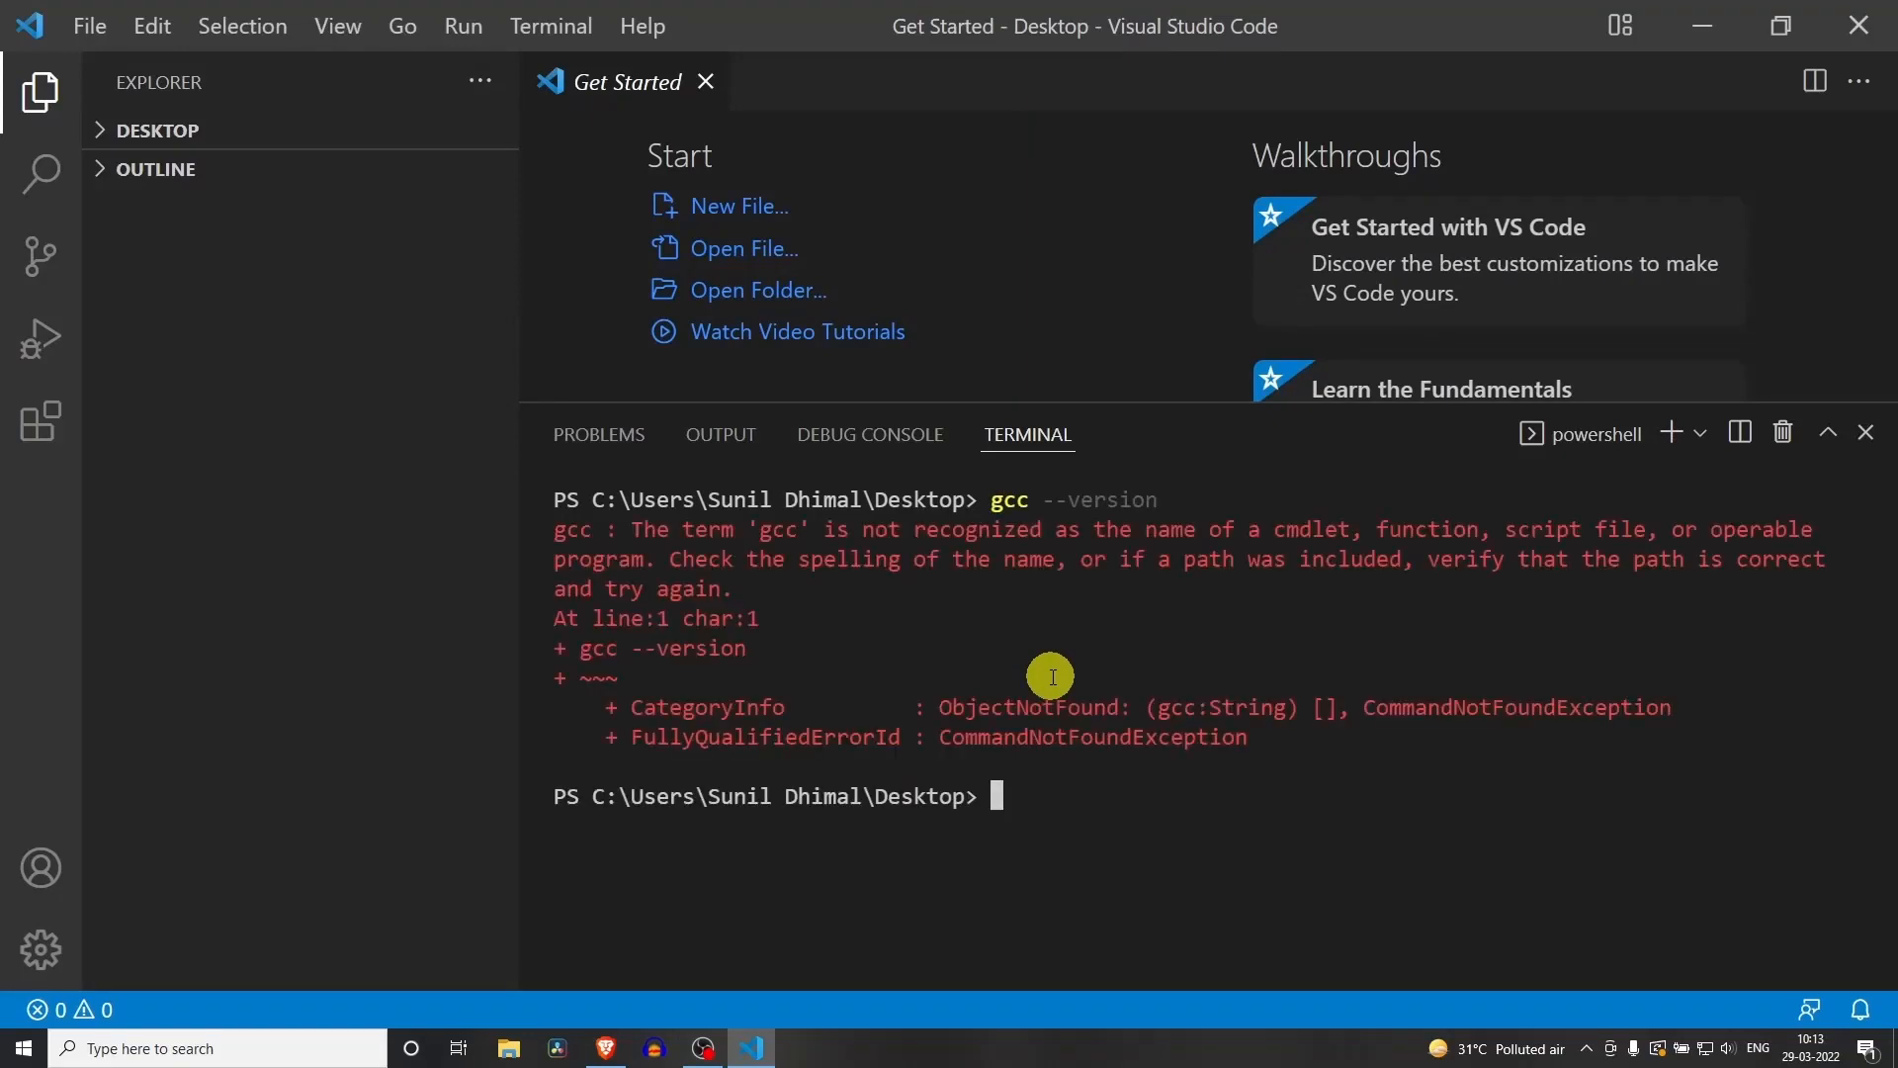
Restart Visual Studio Code and check the compiler again with gcc --version in its terminal
{"action": "left_click", "coordinate": [1859, 40]}
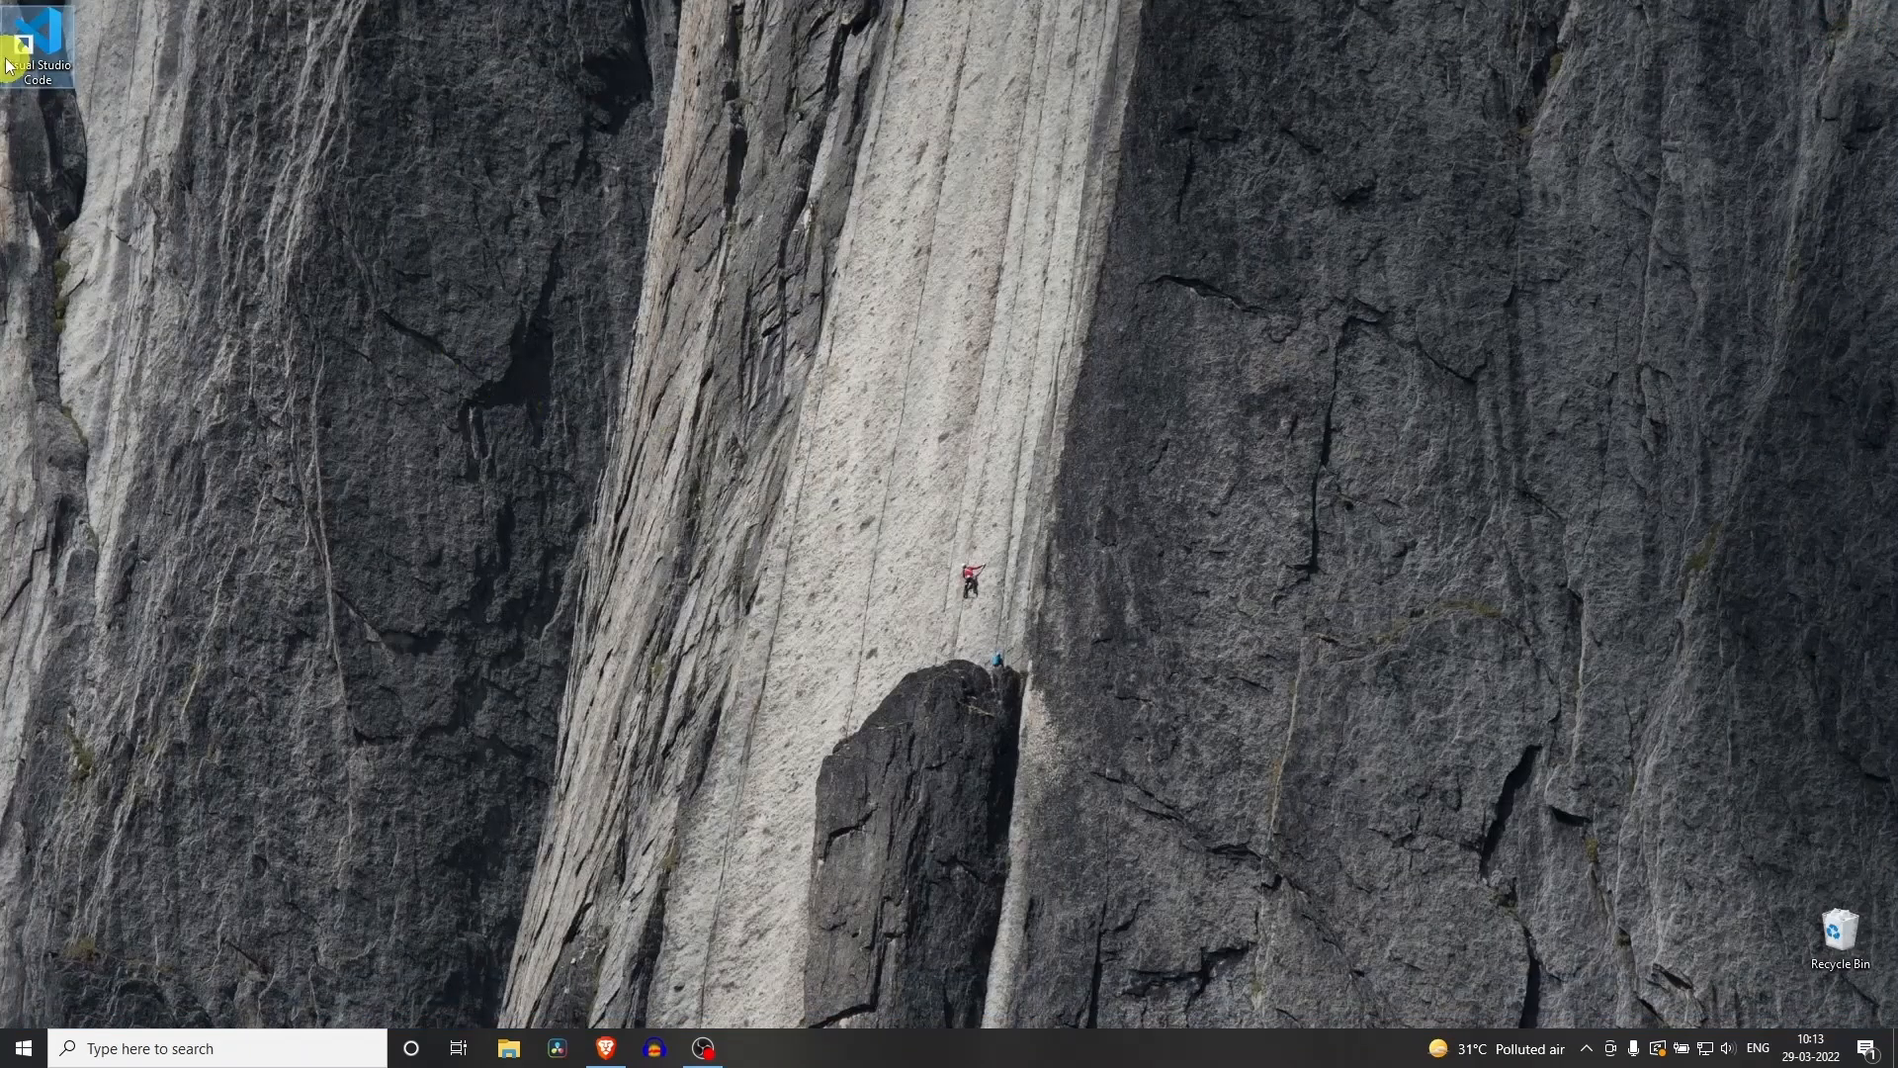
{"action": "double_click", "coordinate": [24, 54]}
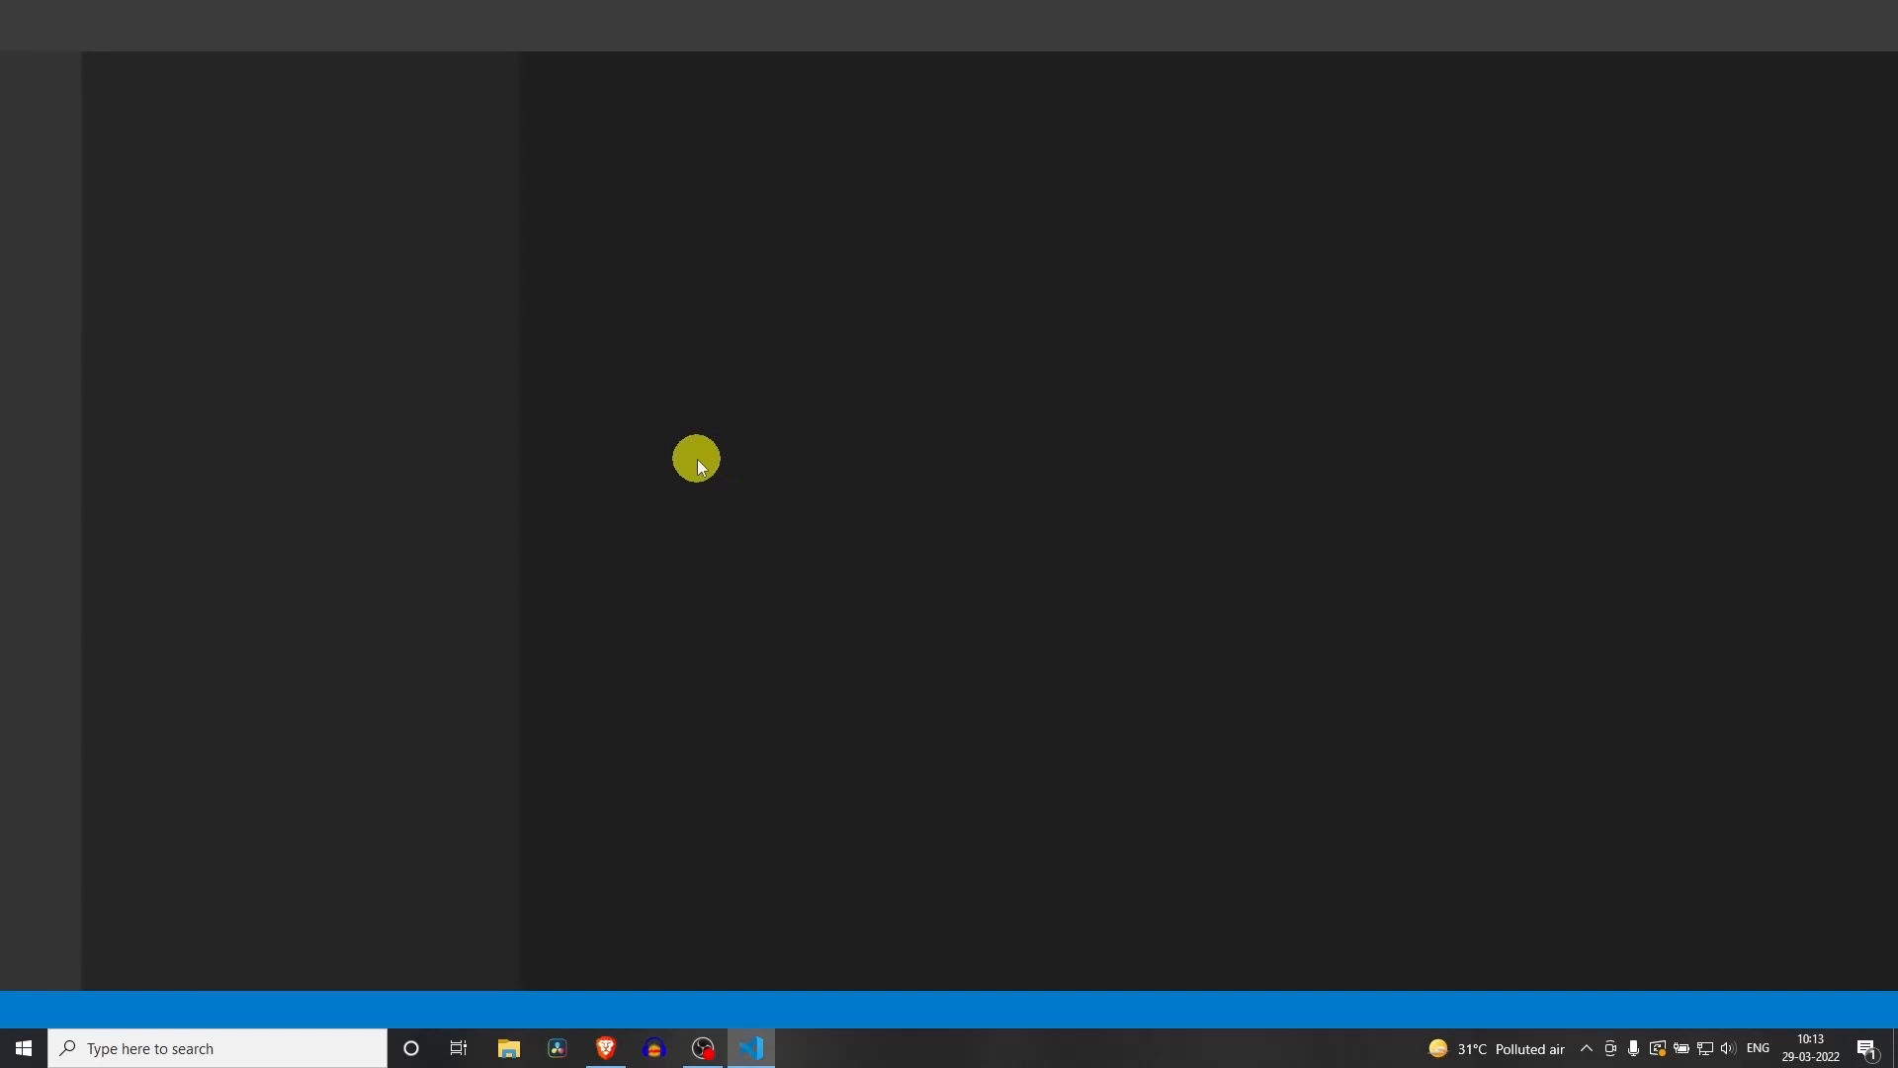
{"action": "type", "text": "gcc --version"}
{"action": "key", "text": "Return"}
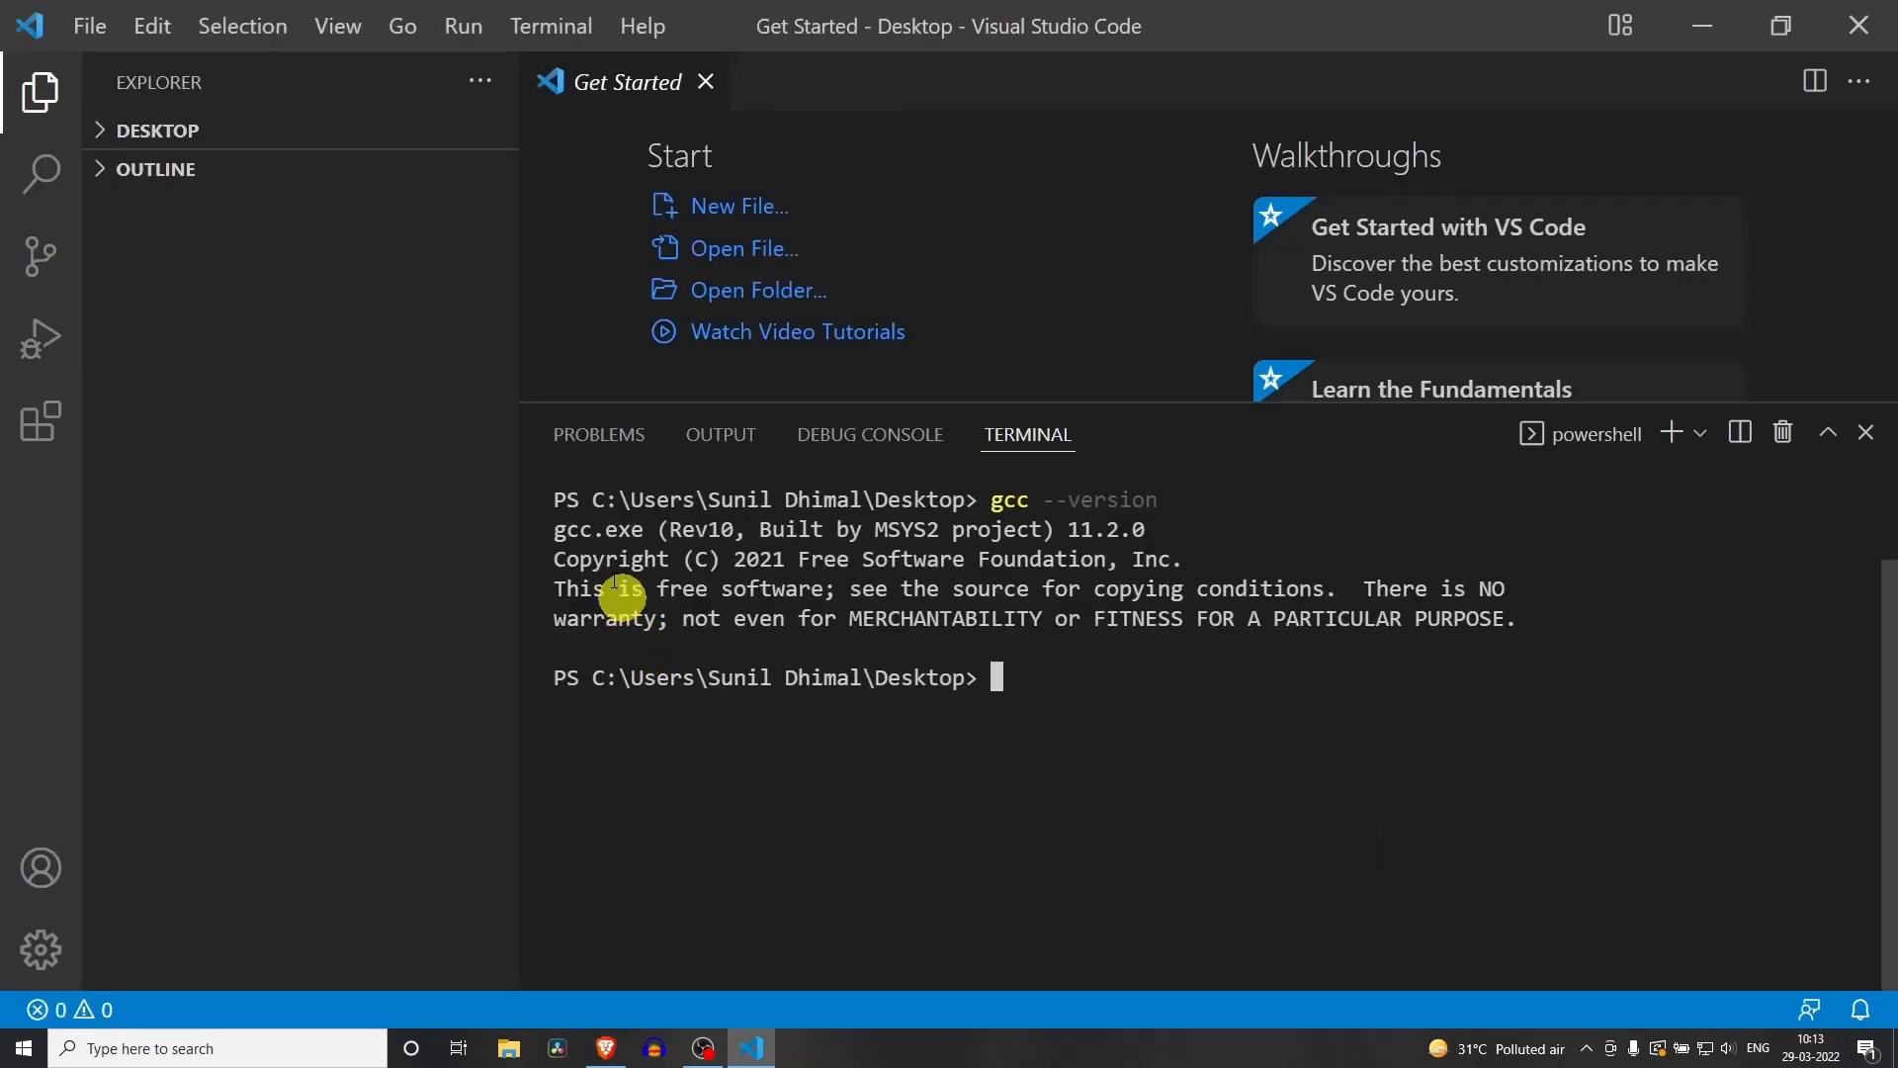
{"action": "left_click_drag", "start_coordinate": [555, 531], "coordinate": [1212, 620]}
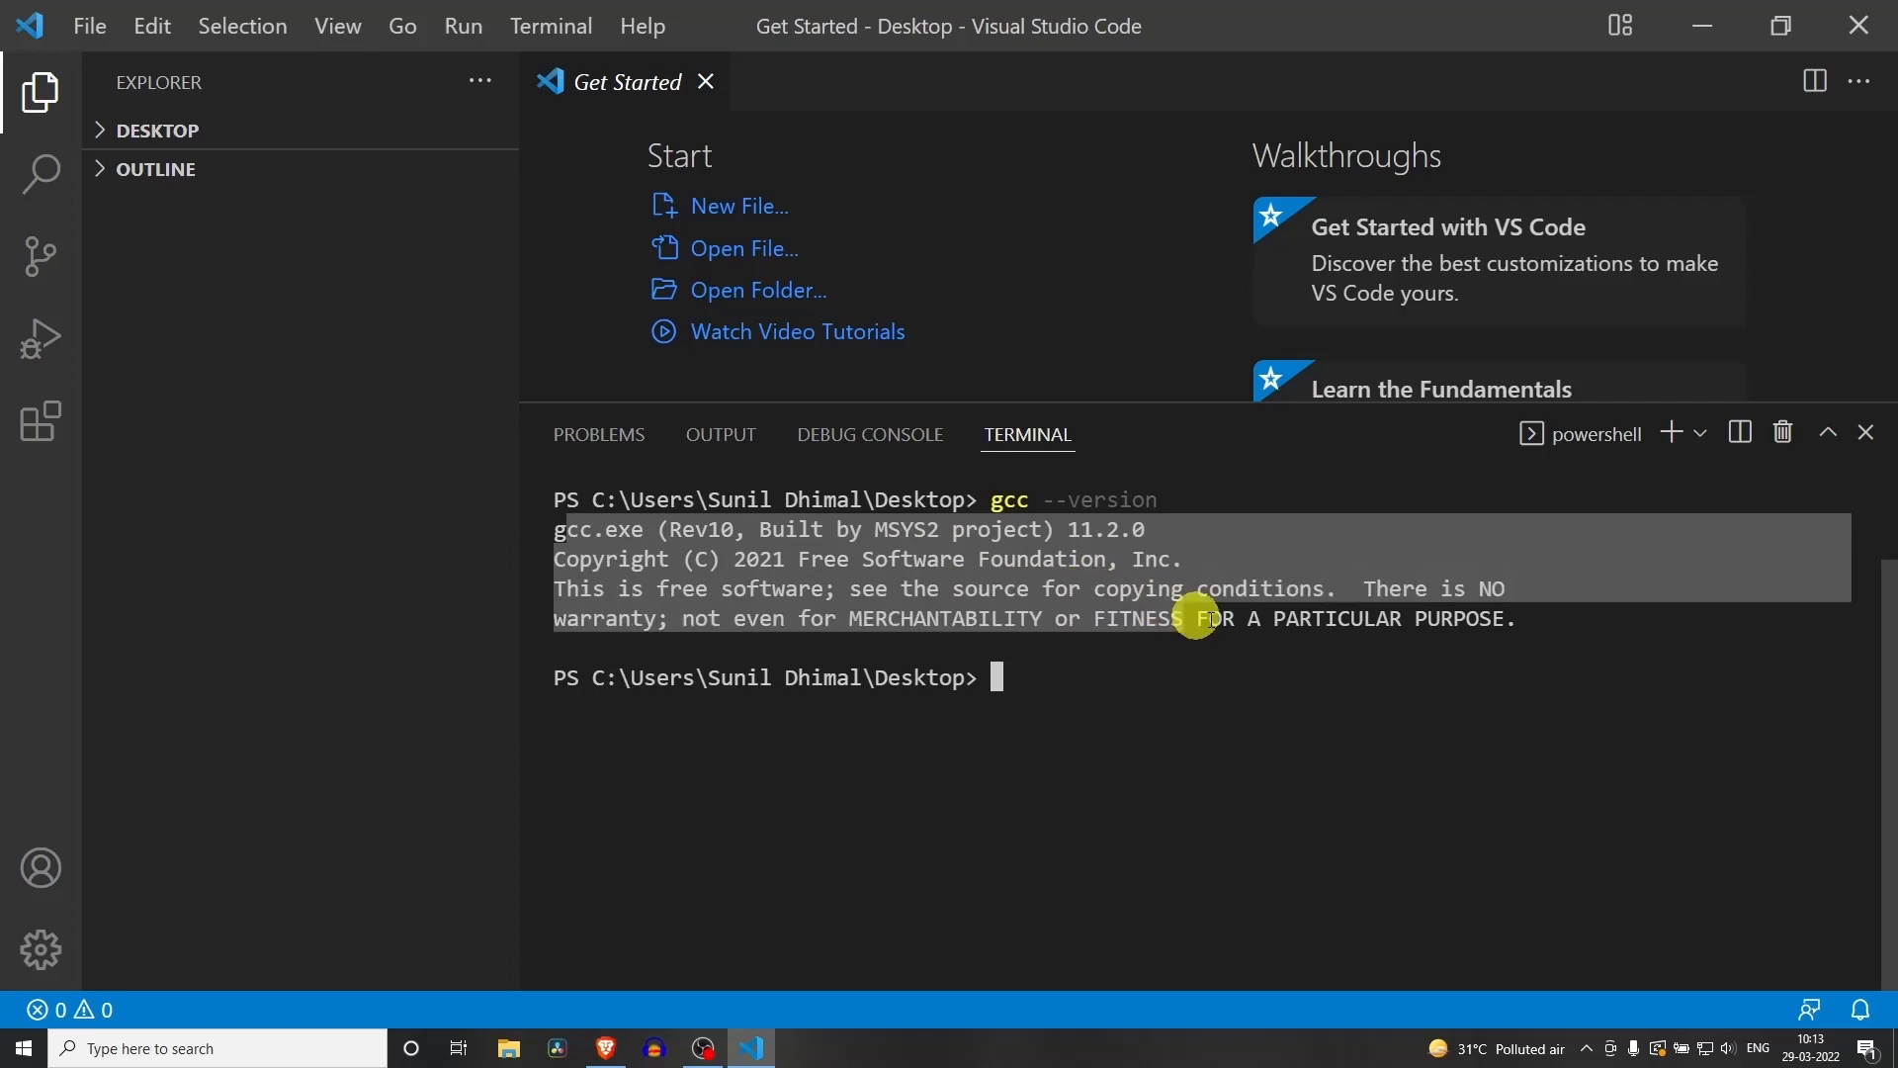
{"action": "left_click", "coordinate": [1237, 698]}
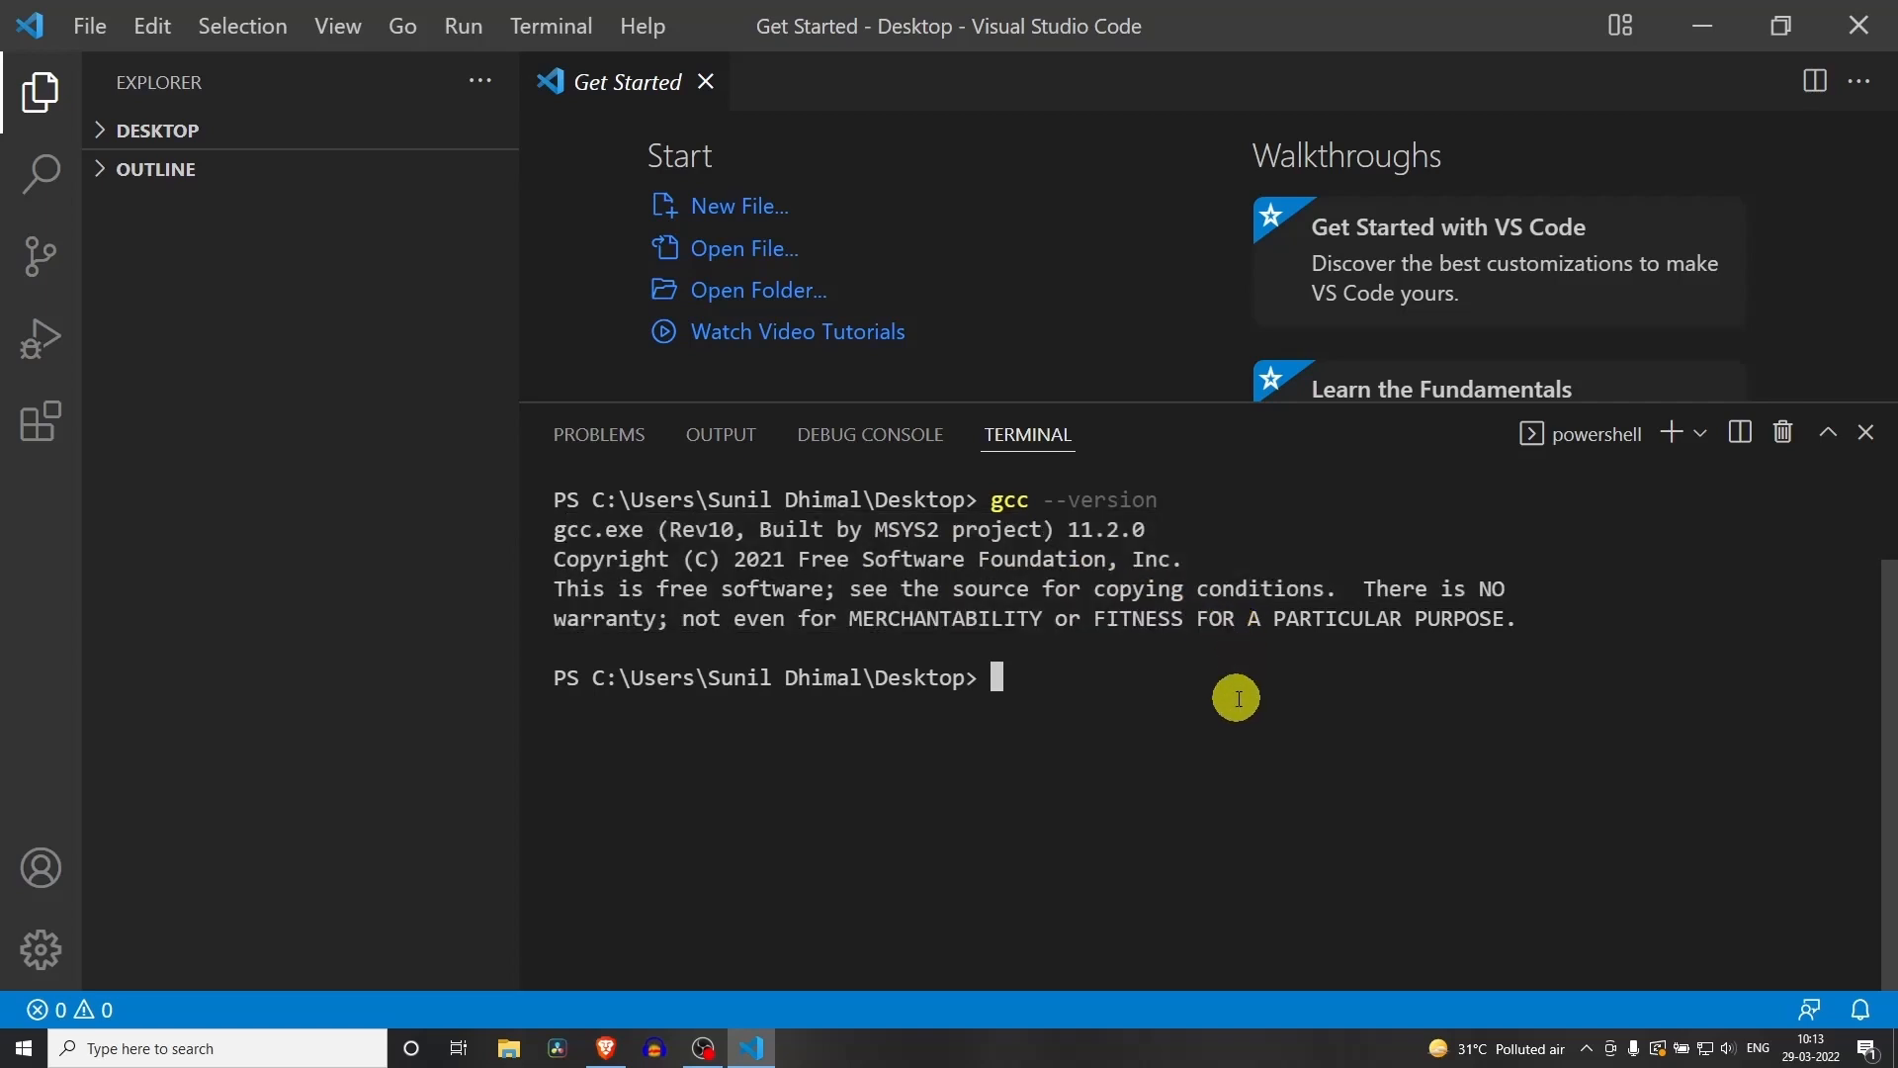